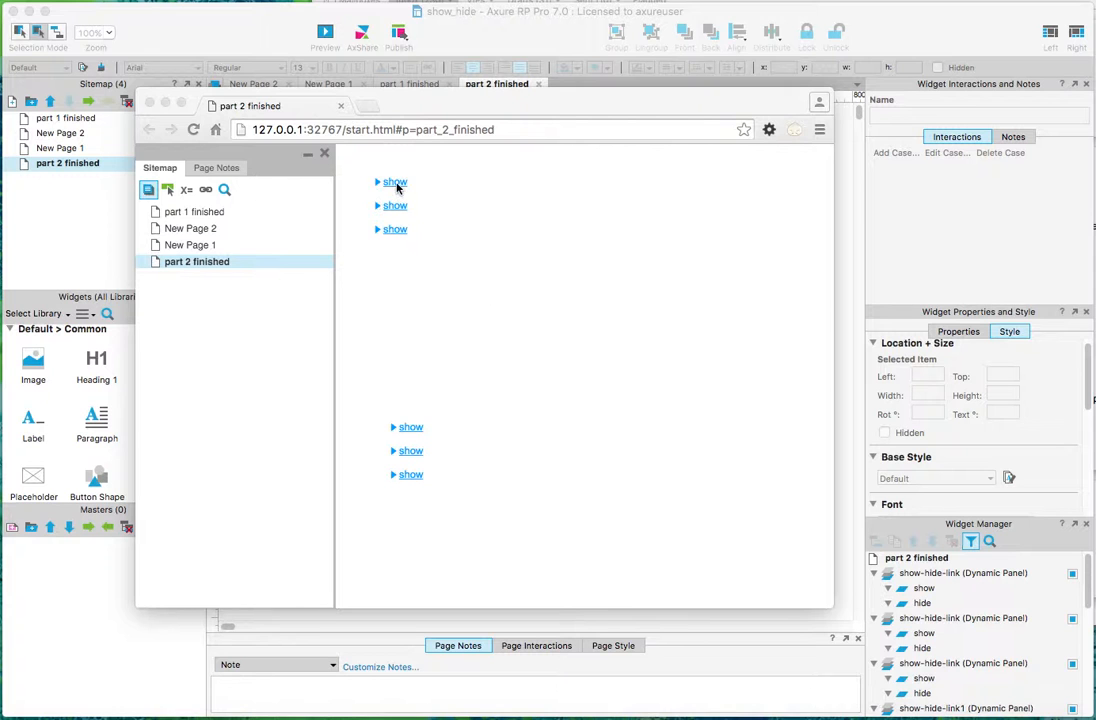
# Test the upper group of three show/hide links on the part 2 finished page, expanding and collapsing their content
pyautogui.click(478, 200)
pyautogui.click(393, 181)
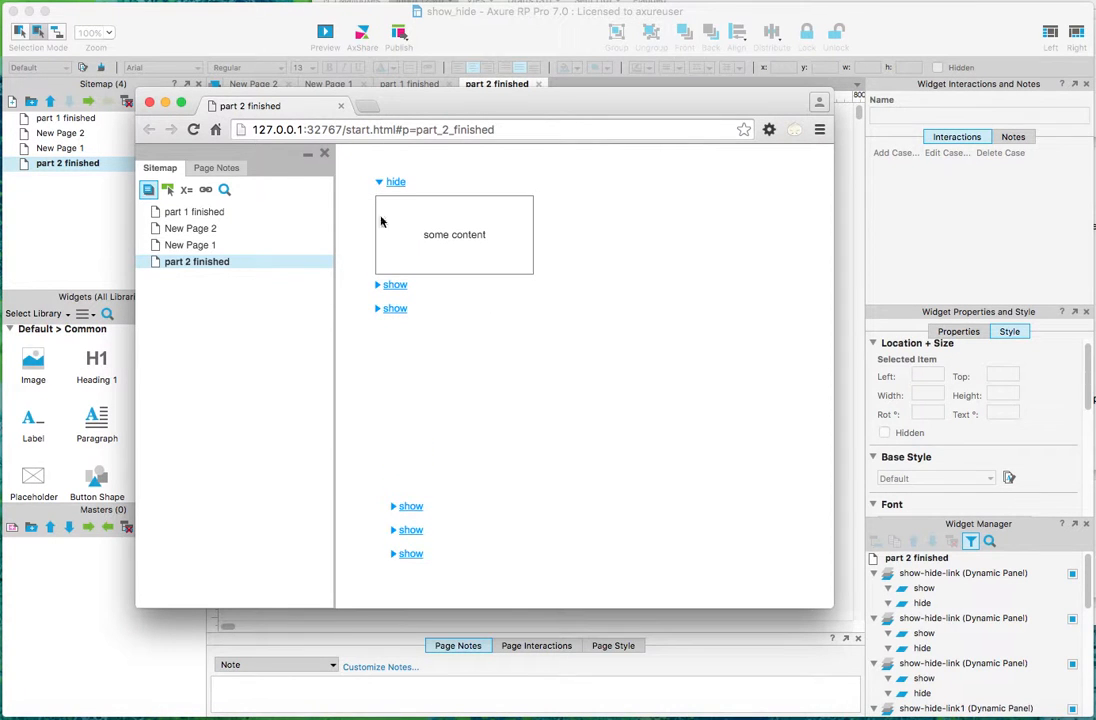
pyautogui.click(395, 286)
pyautogui.click(394, 285)
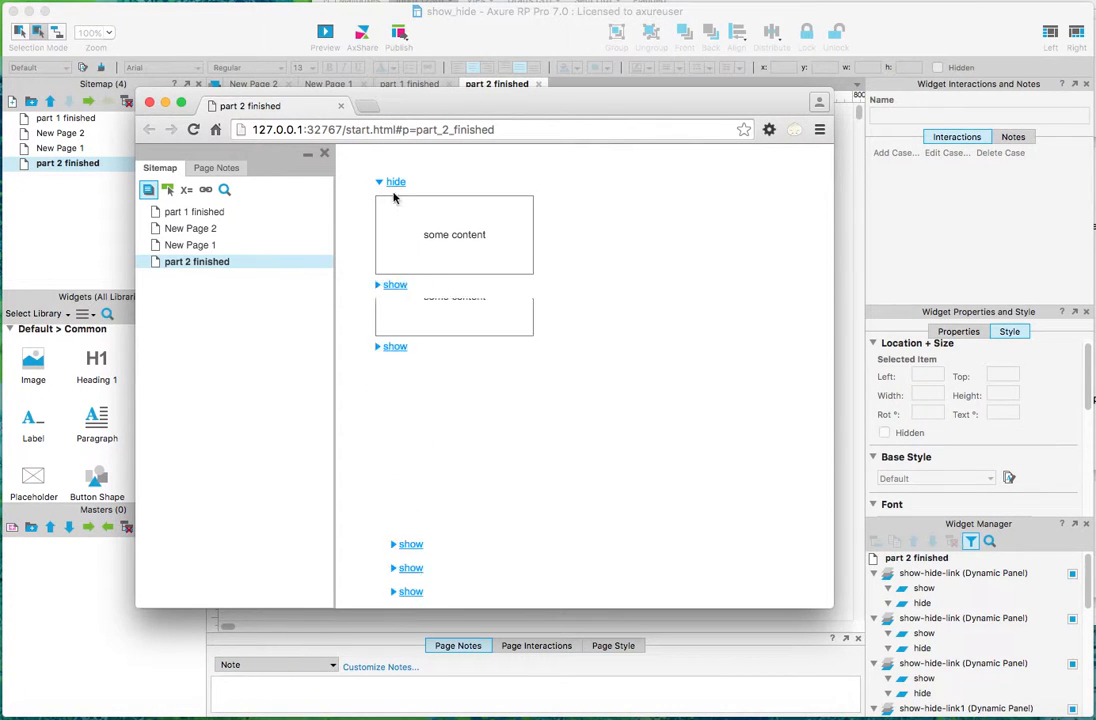
pyautogui.click(396, 185)
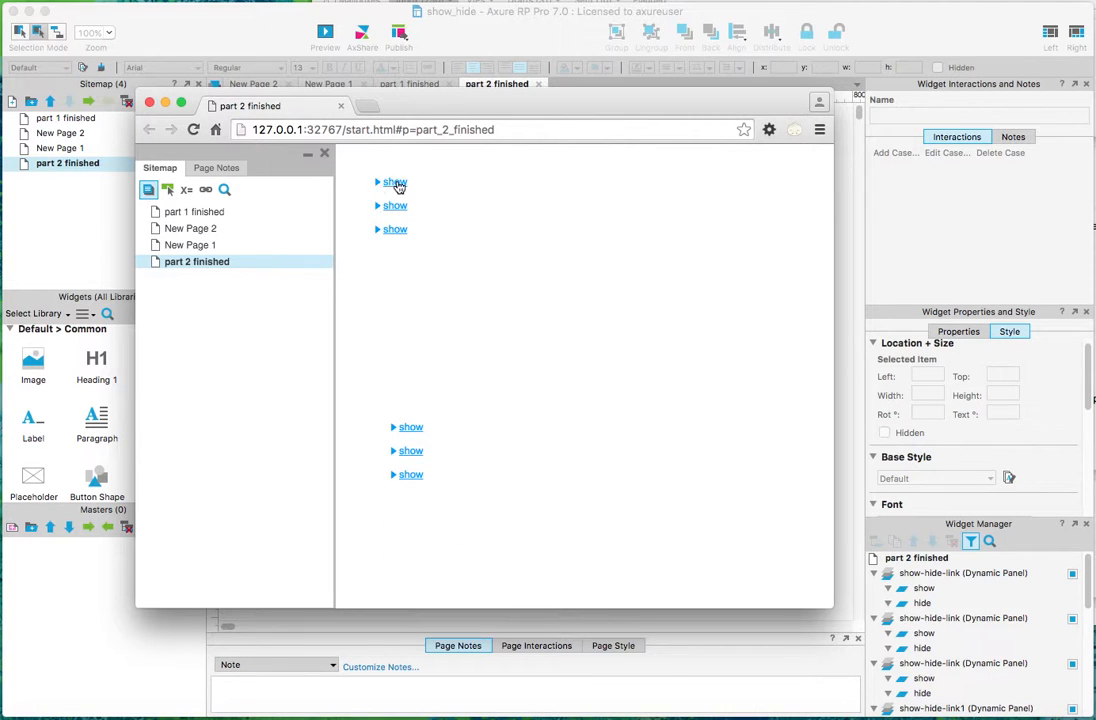
pyautogui.click(396, 182)
pyautogui.click(398, 184)
pyautogui.click(396, 206)
pyautogui.click(397, 207)
pyautogui.click(399, 210)
pyautogui.click(394, 308)
pyautogui.click(394, 310)
pyautogui.click(395, 208)
# Open the part 1 finished page in the preview and repeatedly toggle the content under its topmost show link
pyautogui.click(210, 214)
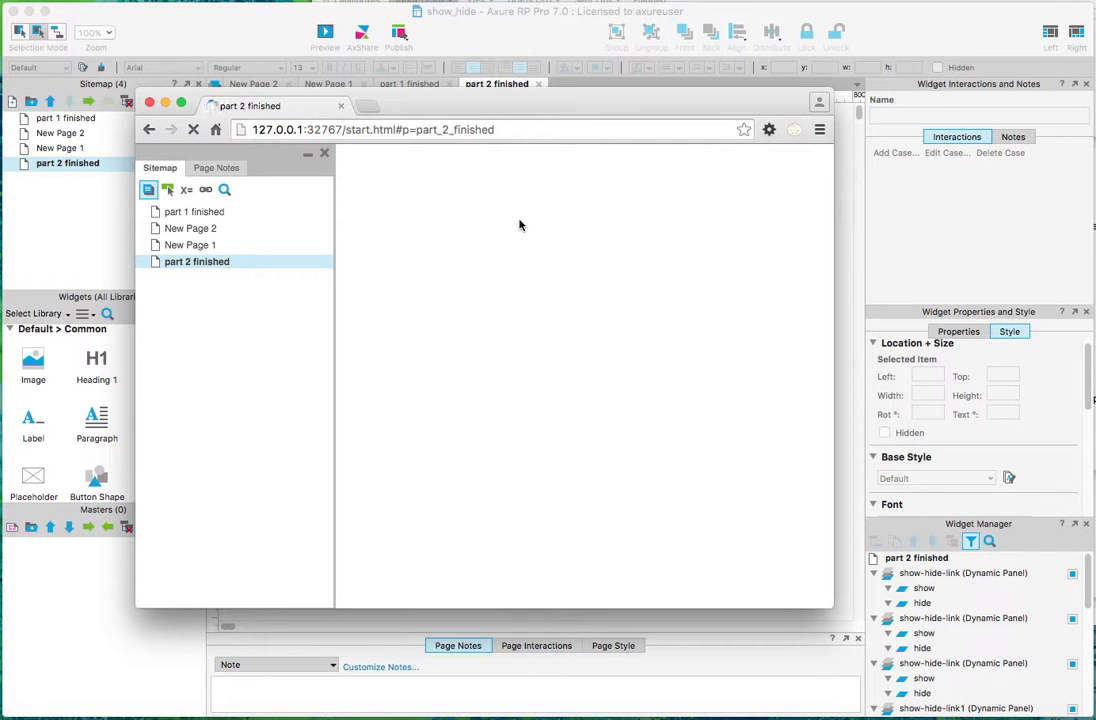
pyautogui.click(452, 211)
pyautogui.click(452, 211)
pyautogui.click(452, 211)
pyautogui.click(454, 213)
pyautogui.click(455, 214)
pyautogui.click(460, 216)
pyautogui.click(458, 216)
pyautogui.click(450, 215)
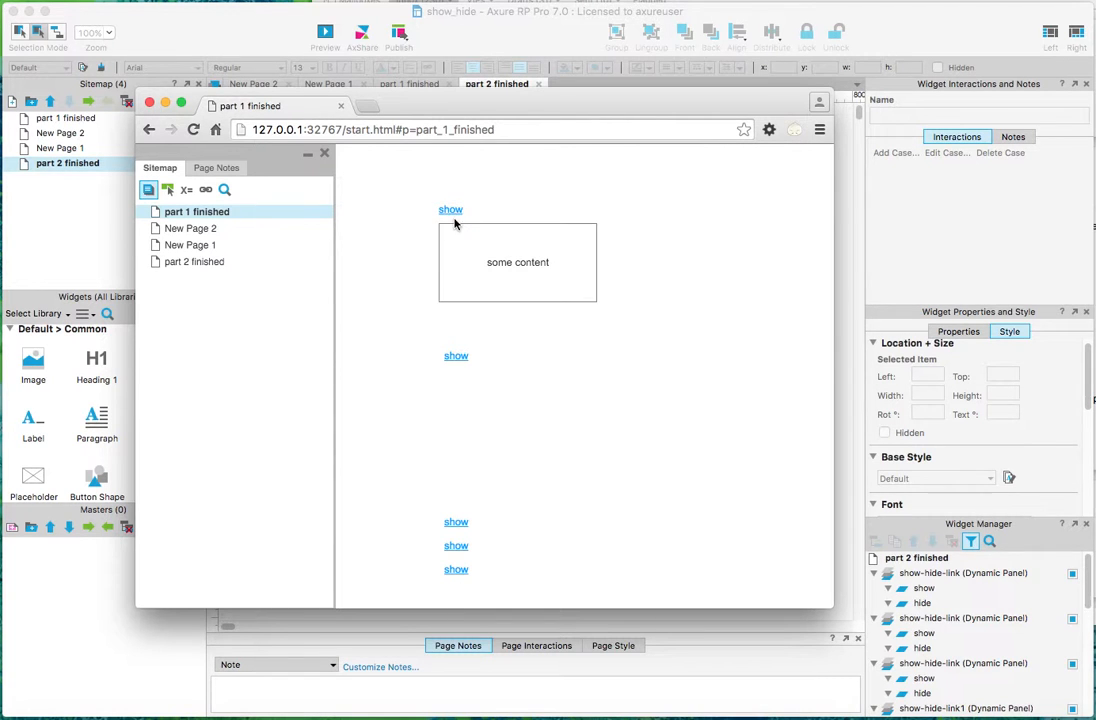
pyautogui.click(456, 218)
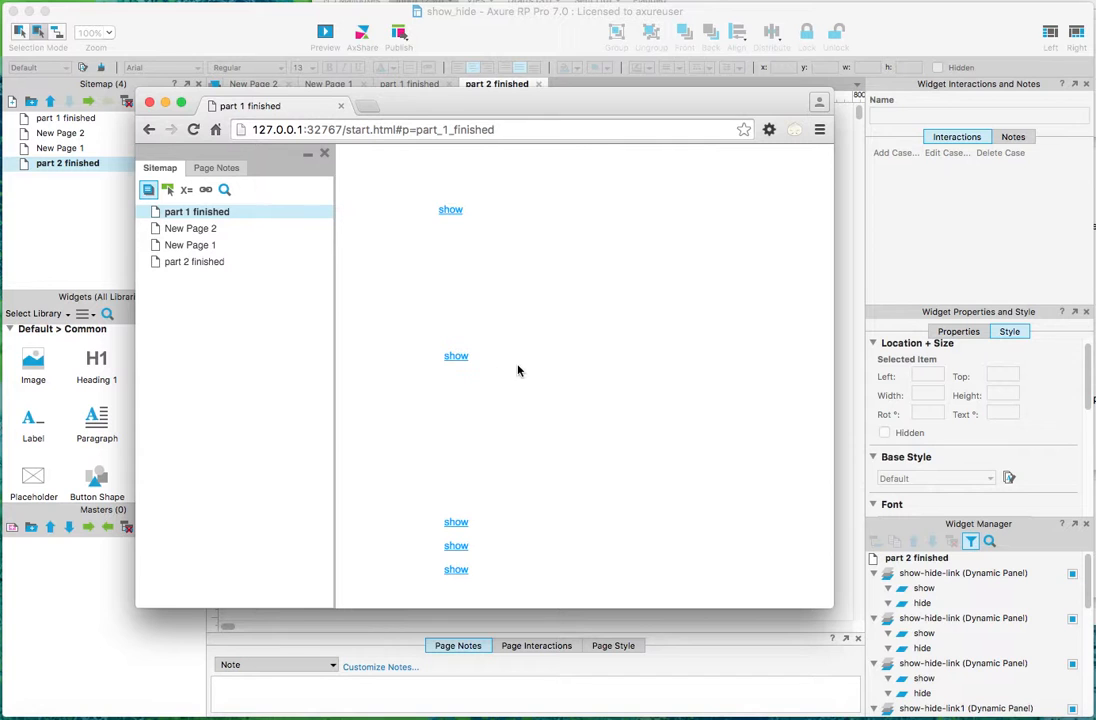
# Test the standalone middle show link on the part 1 finished page by showing and hiding its content
pyautogui.scroll(-2, 521, 364)
pyautogui.click(452, 303)
pyautogui.click(453, 305)
pyautogui.click(460, 309)
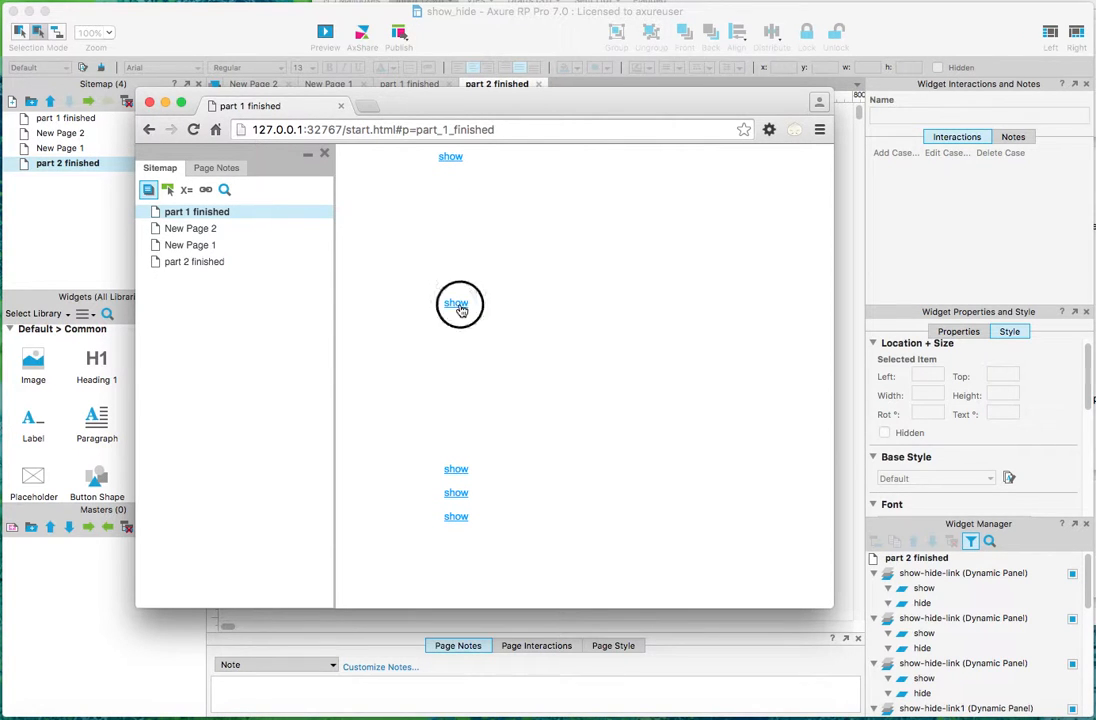
pyautogui.click(455, 308)
# Test the bottom group of three show links on the part 1 finished page, expanding and collapsing their content
pyautogui.scroll(-4, 496, 311)
pyautogui.click(453, 305)
pyautogui.click(456, 303)
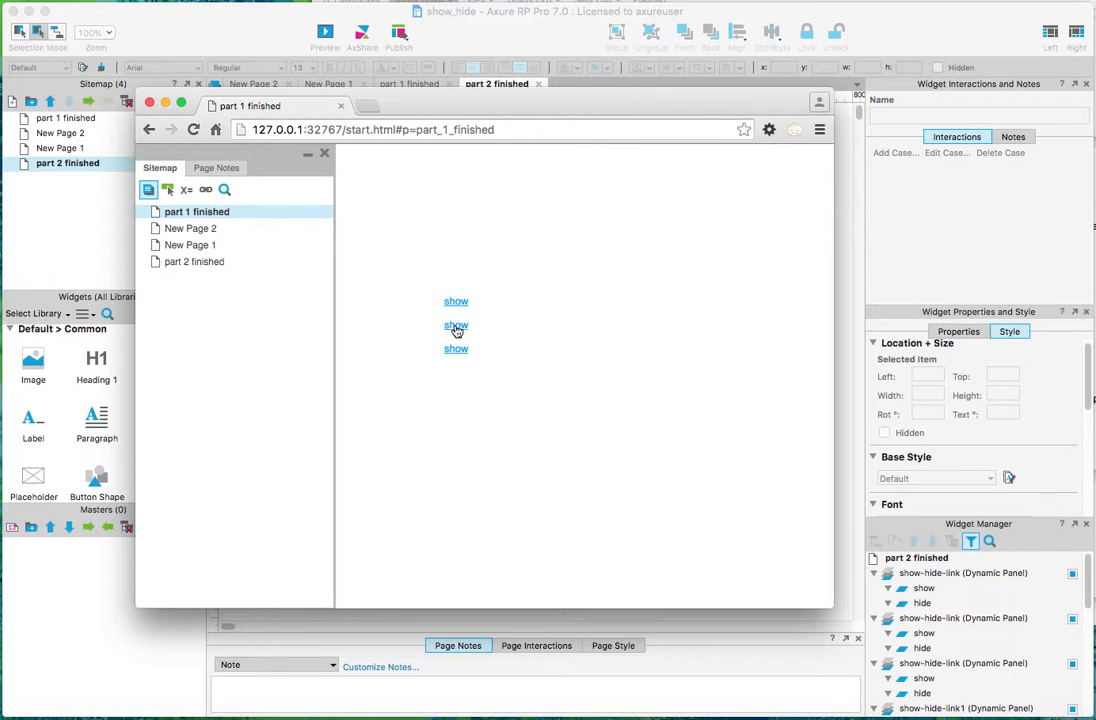
pyautogui.click(455, 327)
pyautogui.click(457, 430)
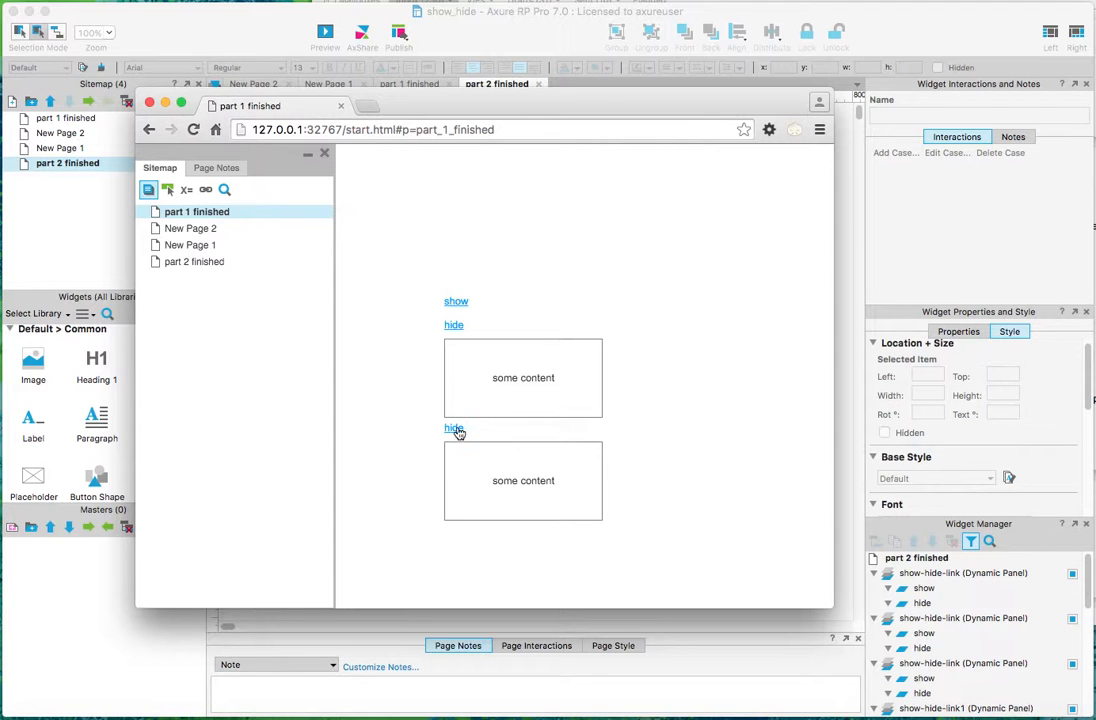
pyautogui.click(456, 429)
pyautogui.click(455, 328)
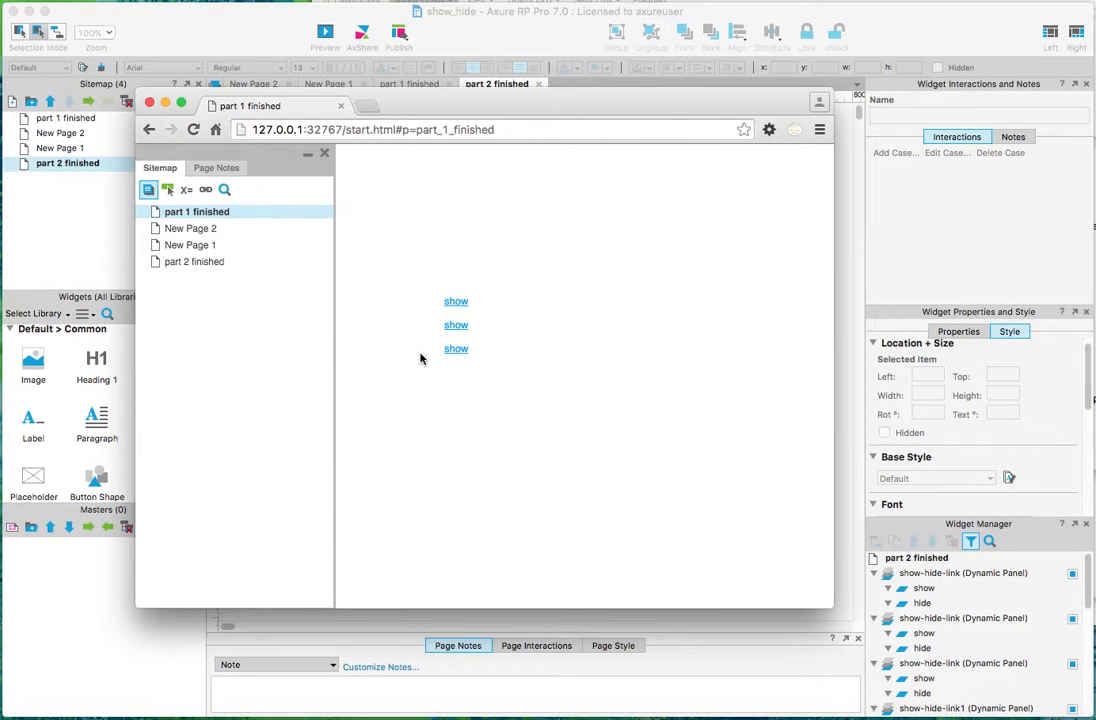
# Return to the part 2 finished preview page and test the arrows and link text of the upper show/hide group
pyautogui.click(208, 264)
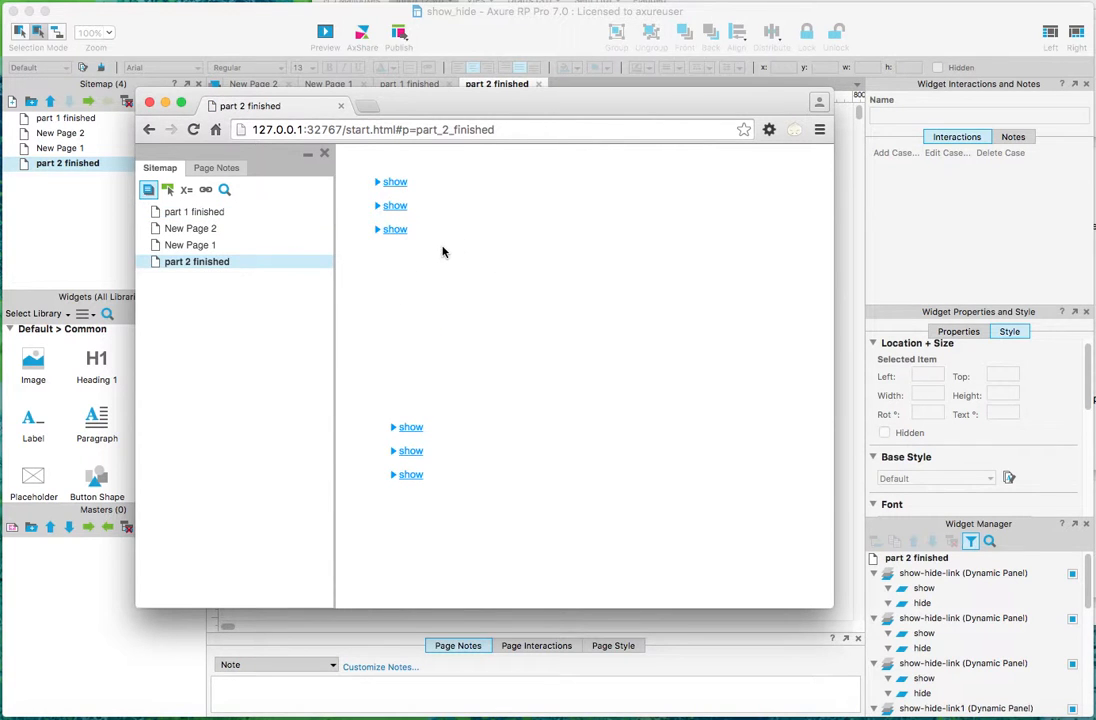
pyautogui.click(378, 234)
pyautogui.click(382, 207)
pyautogui.click(377, 208)
pyautogui.click(377, 208)
pyautogui.click(396, 207)
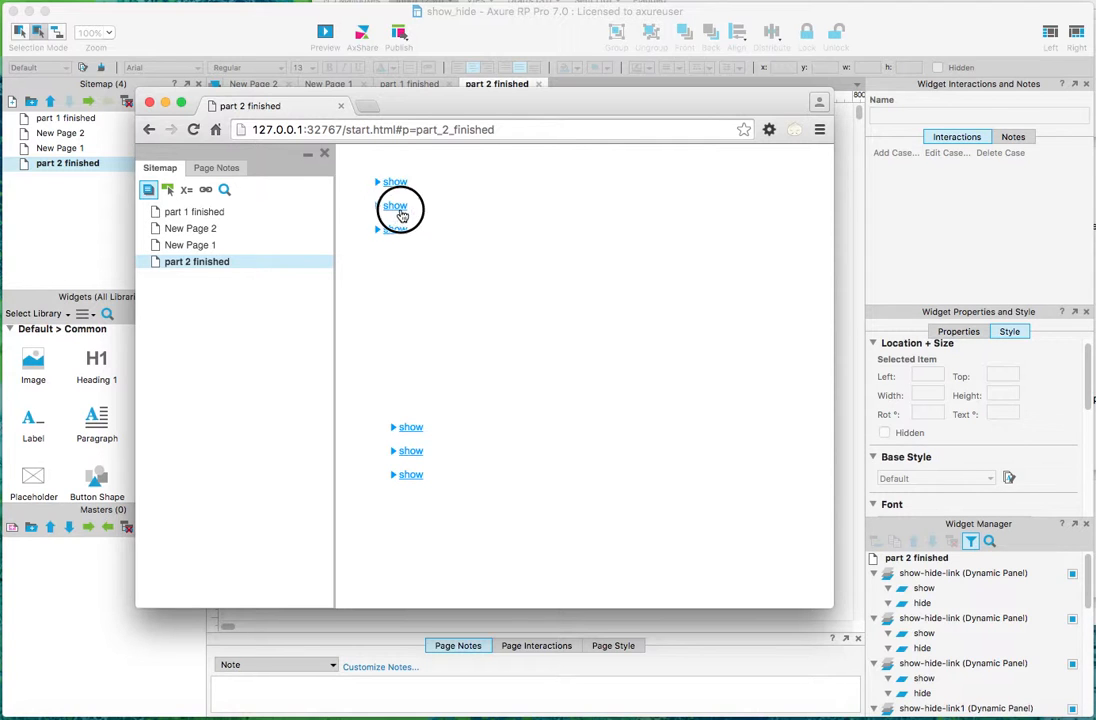
# Expand all three sections in the lower show/hide group and watch how their content loads
pyautogui.scroll(-3, 499, 289)
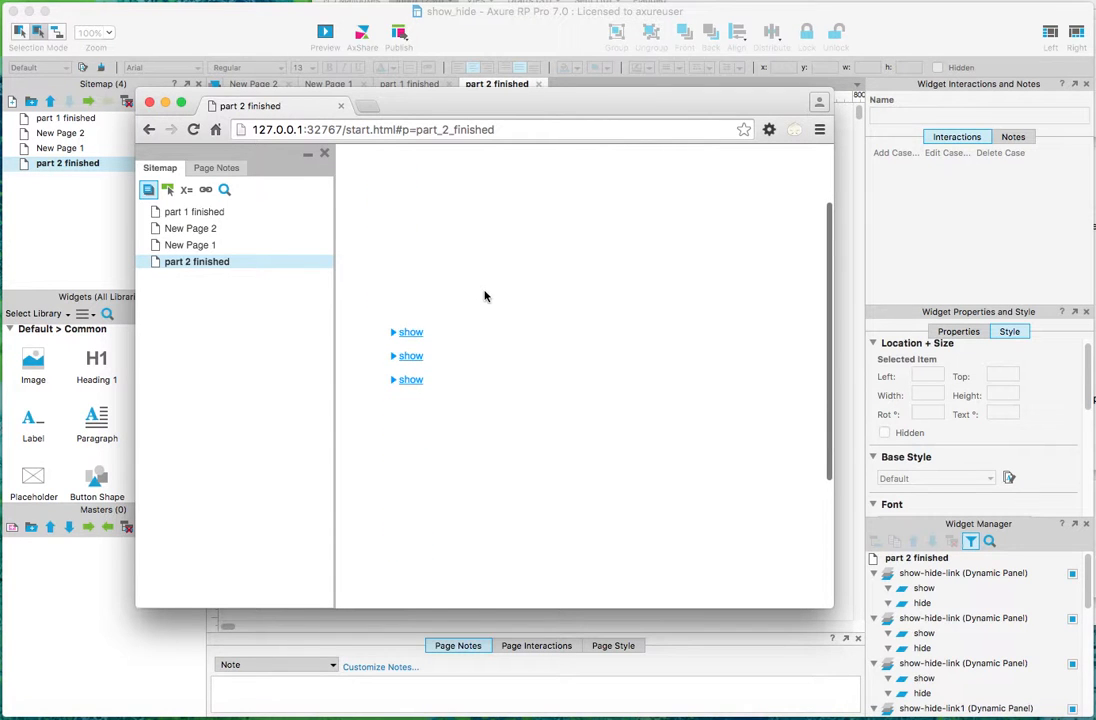
pyautogui.scroll(-1, 482, 295)
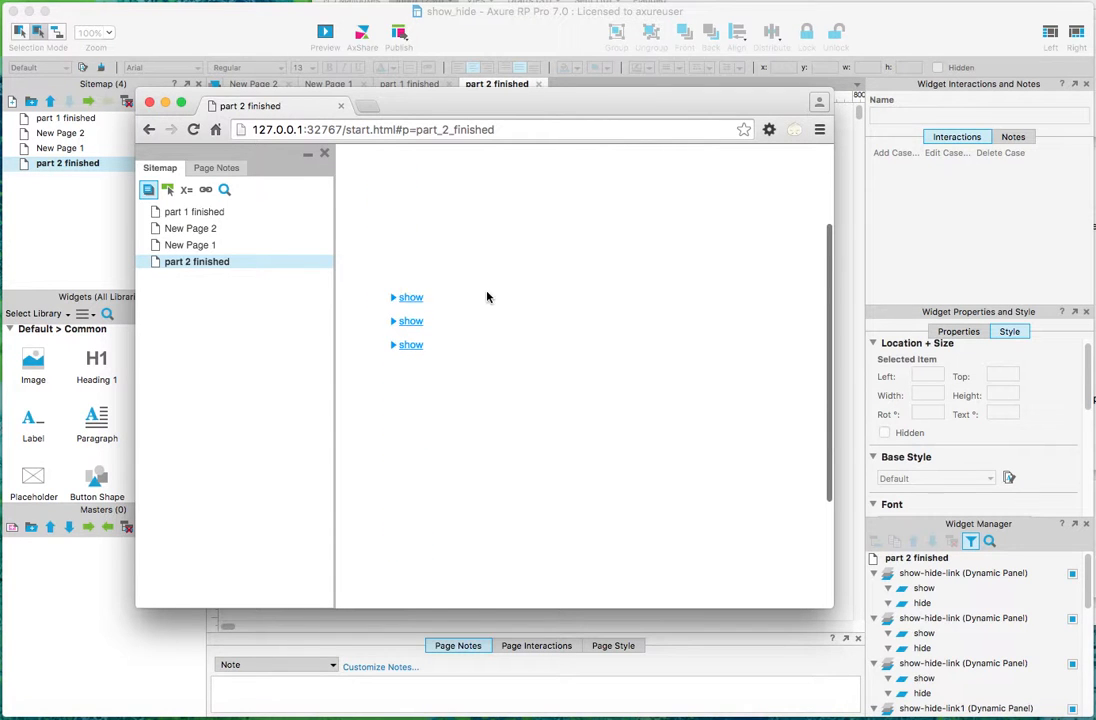
pyautogui.click(408, 298)
pyautogui.click(411, 297)
pyautogui.click(411, 322)
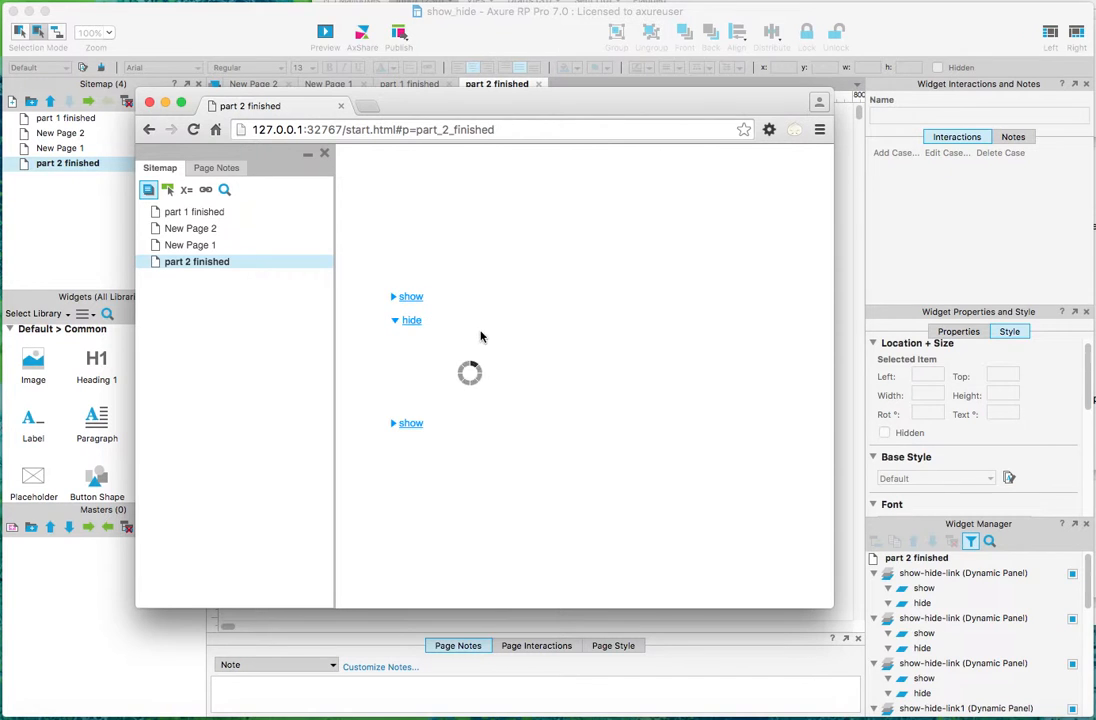
pyautogui.click(415, 298)
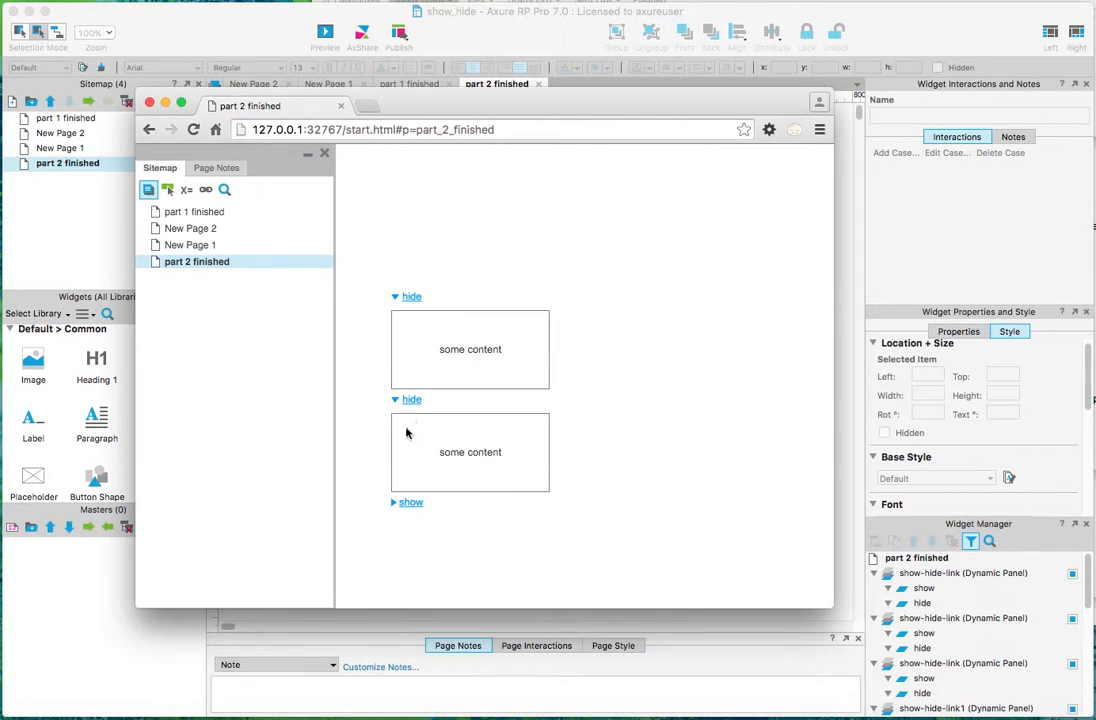
pyautogui.click(410, 502)
# Collapse all three sections of the lower show/hide group, working from the last one up
pyautogui.scroll(-5, 449, 485)
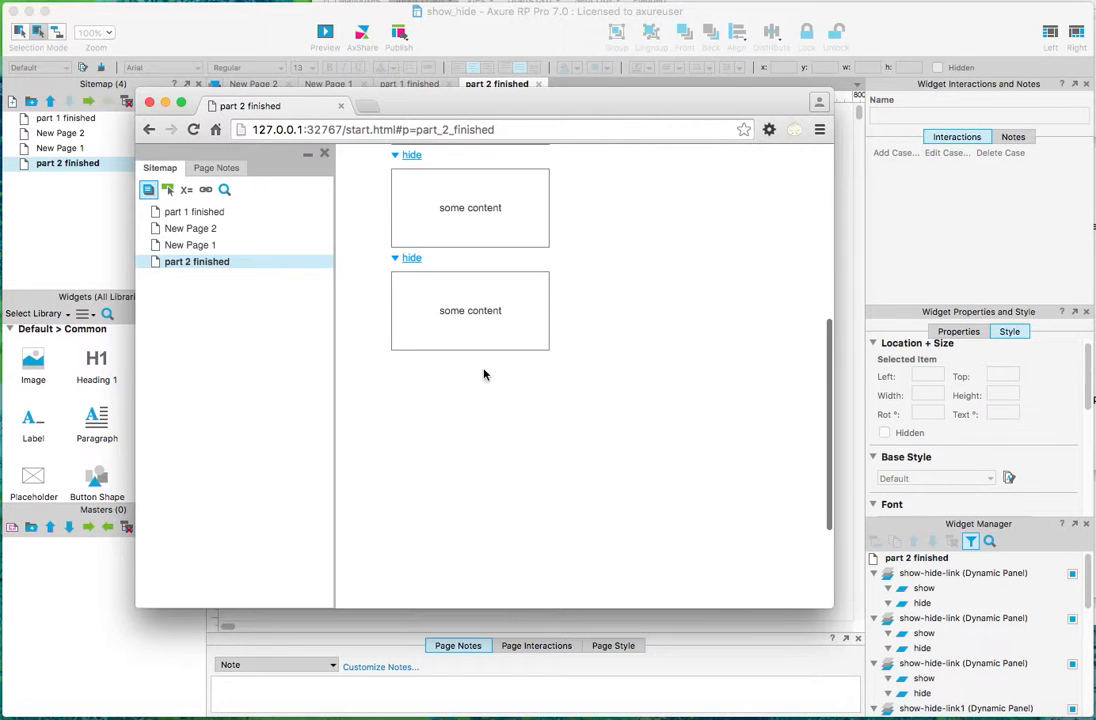
pyautogui.click(412, 247)
pyautogui.scroll(5, 470, 330)
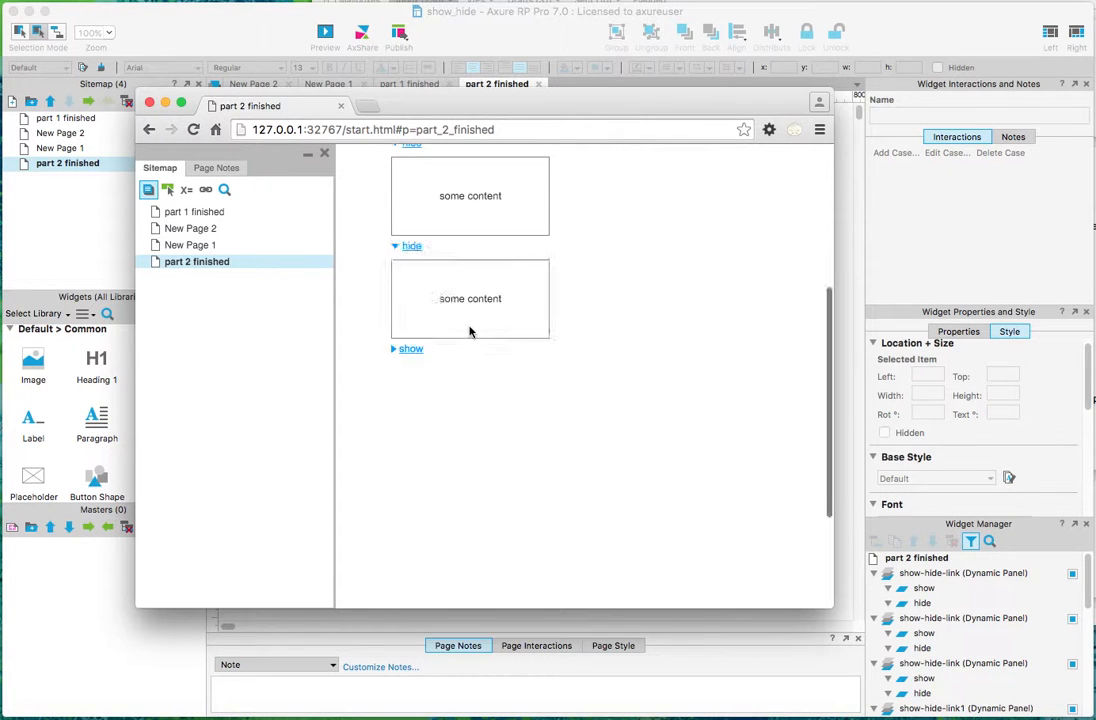
pyautogui.click(404, 529)
pyautogui.click(409, 427)
# Toggle the first and second sections of the lower show/hide group to examine their loading animation, leaving every section collapsed
pyautogui.click(408, 432)
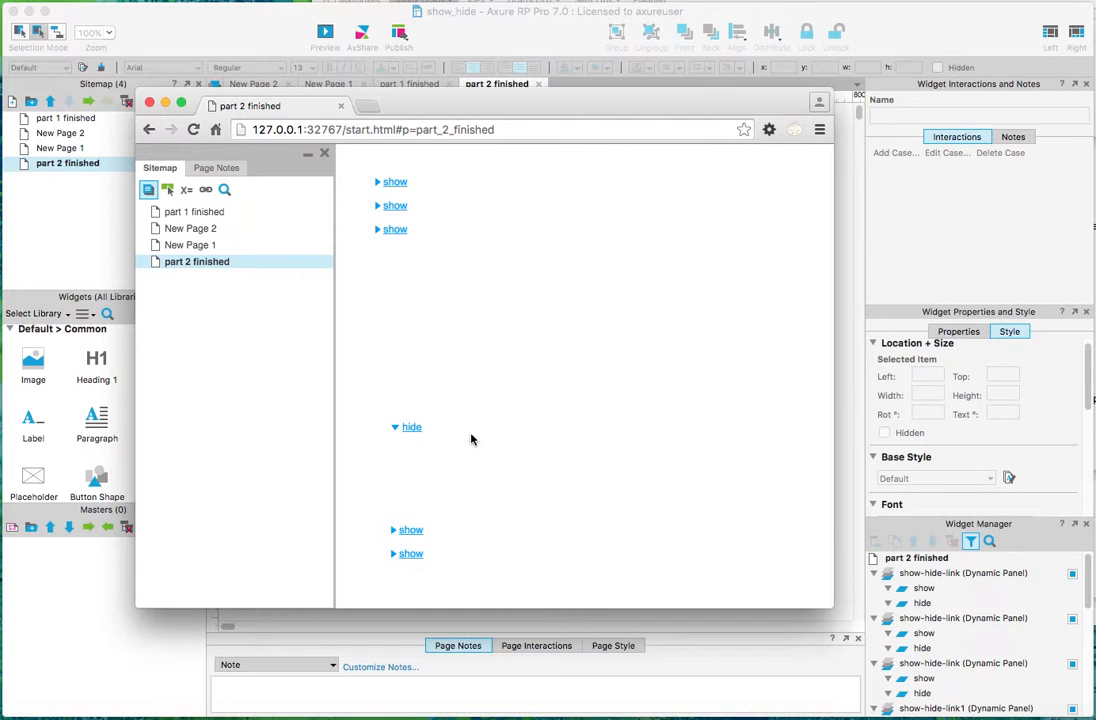
pyautogui.click(413, 428)
pyautogui.click(410, 453)
pyautogui.click(409, 453)
pyautogui.click(410, 428)
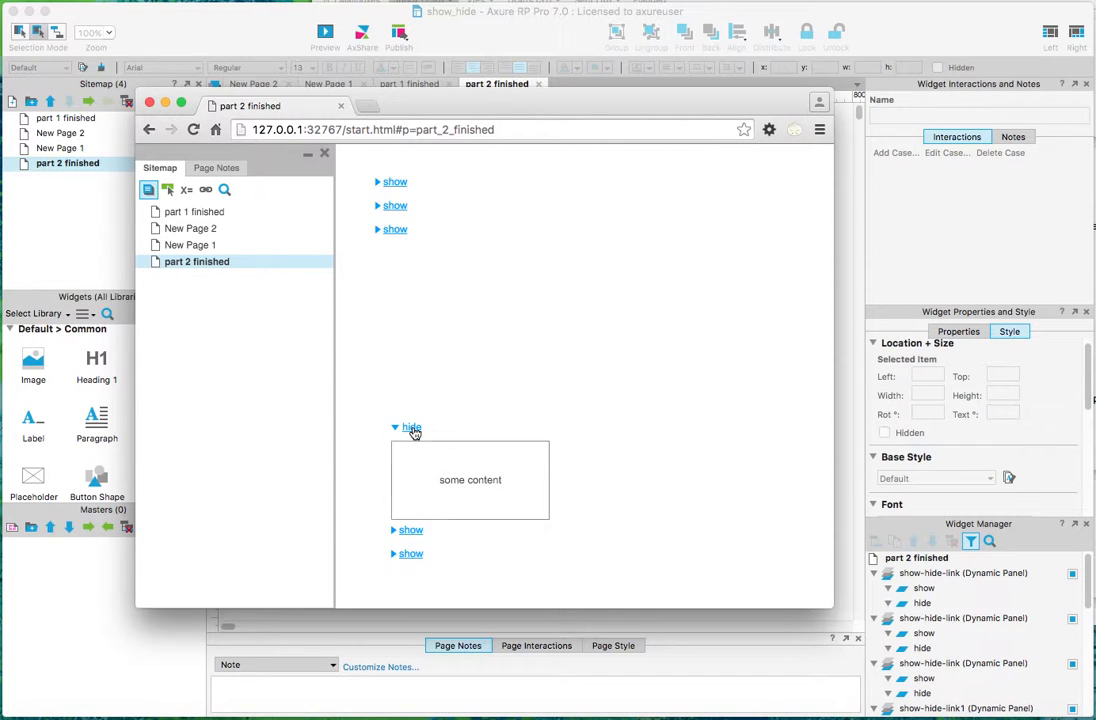
pyautogui.click(413, 429)
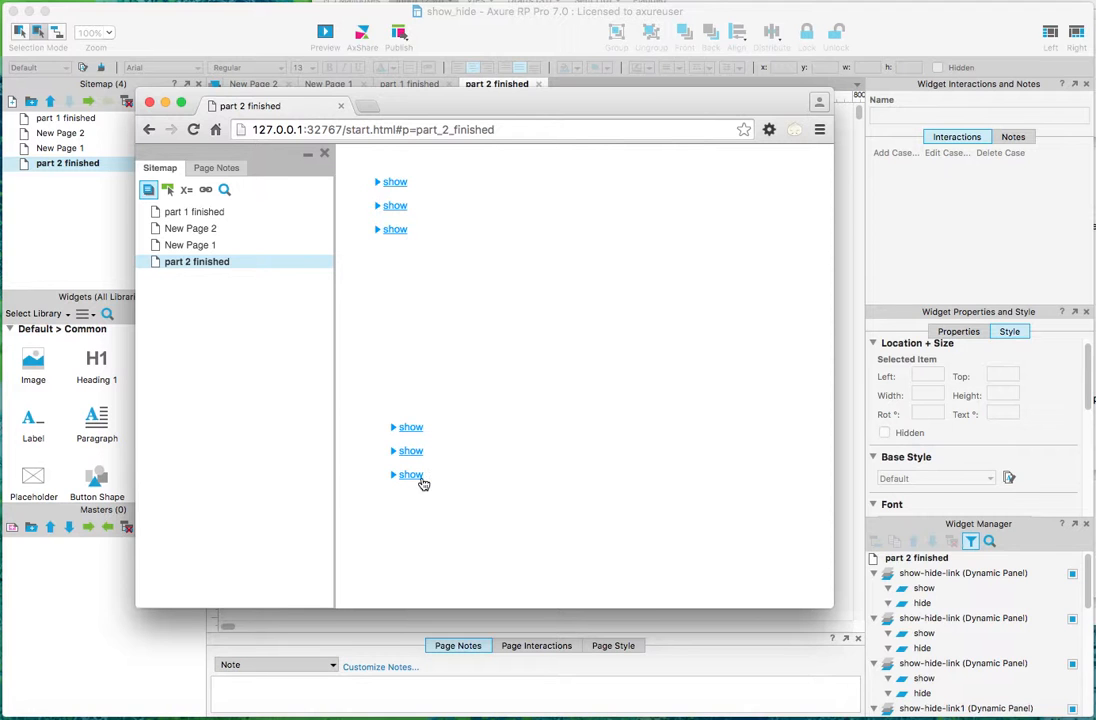
pyautogui.click(411, 428)
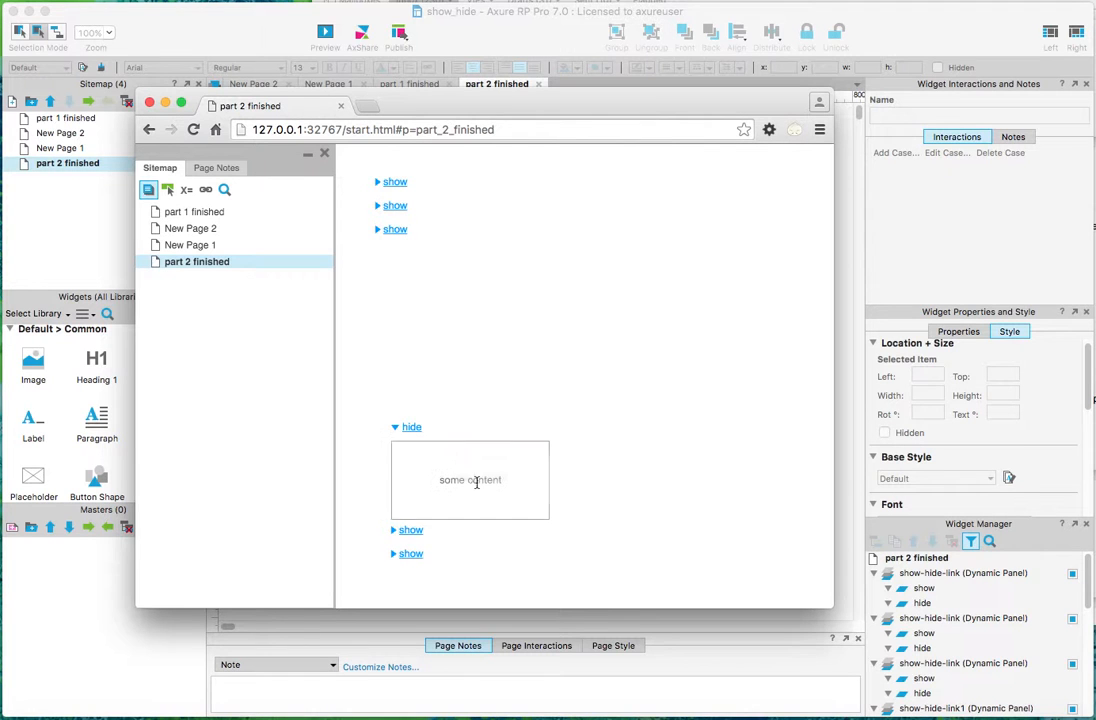
pyautogui.click(411, 428)
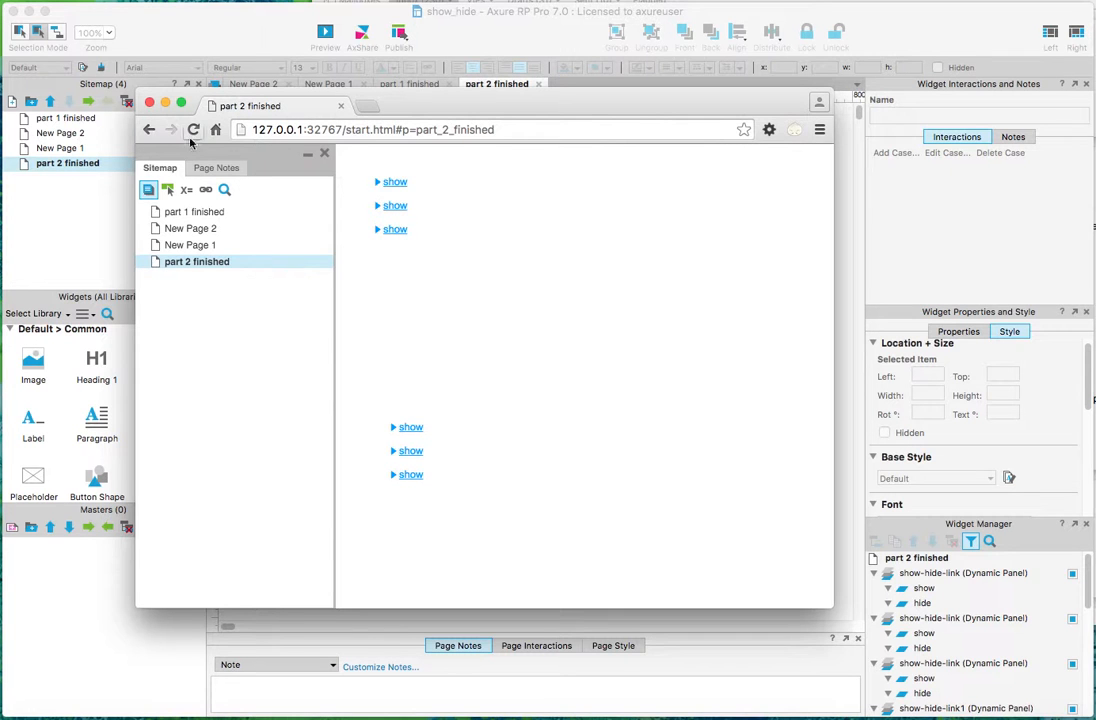
# Close the browser preview, add a blank page after part 2 finished in the sitemap and open it for editing
pyautogui.click(149, 102)
pyautogui.click(51, 173)
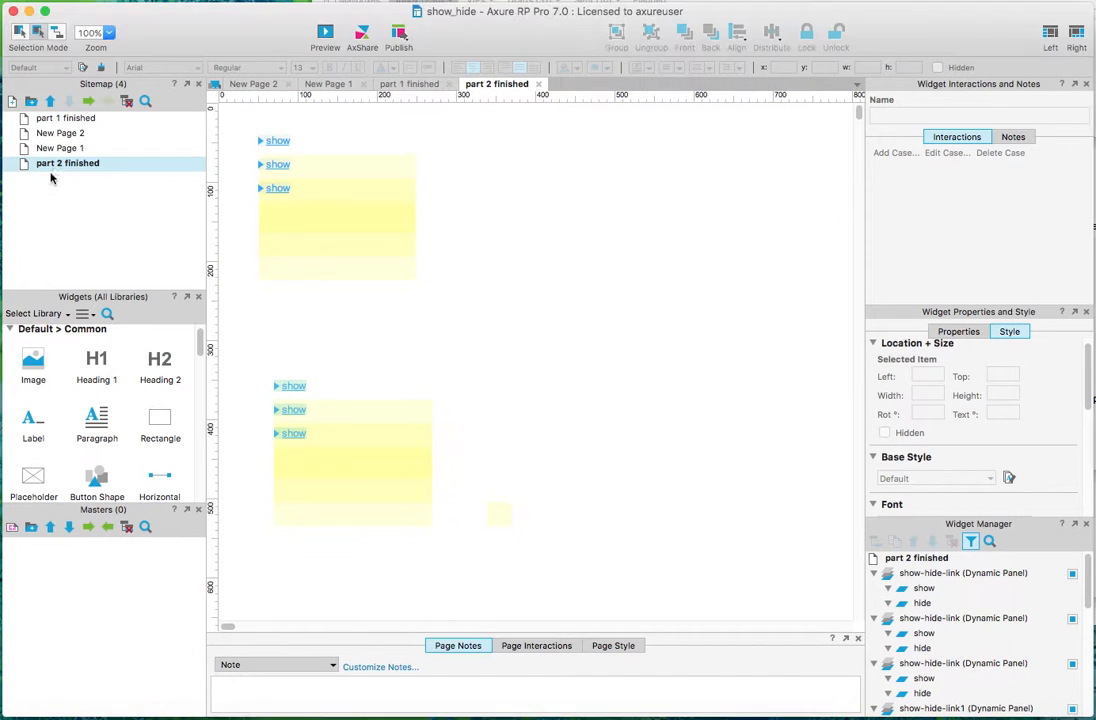
pyautogui.click(13, 102)
pyautogui.click(33, 196)
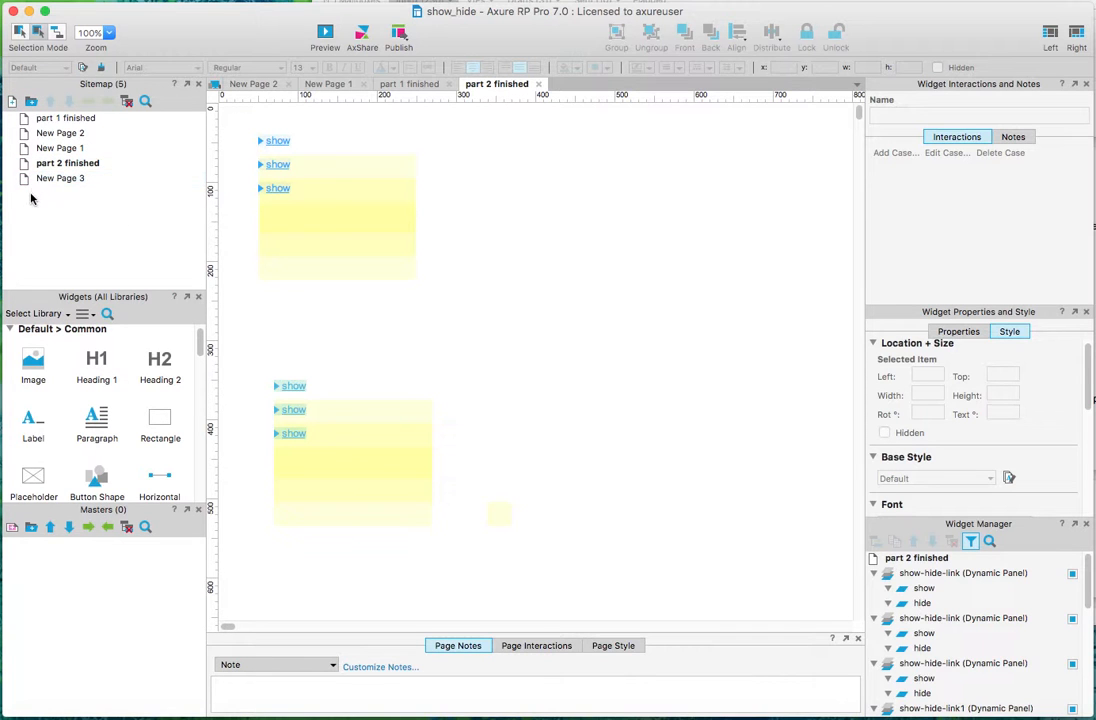
pyautogui.doubleClick(24, 181)
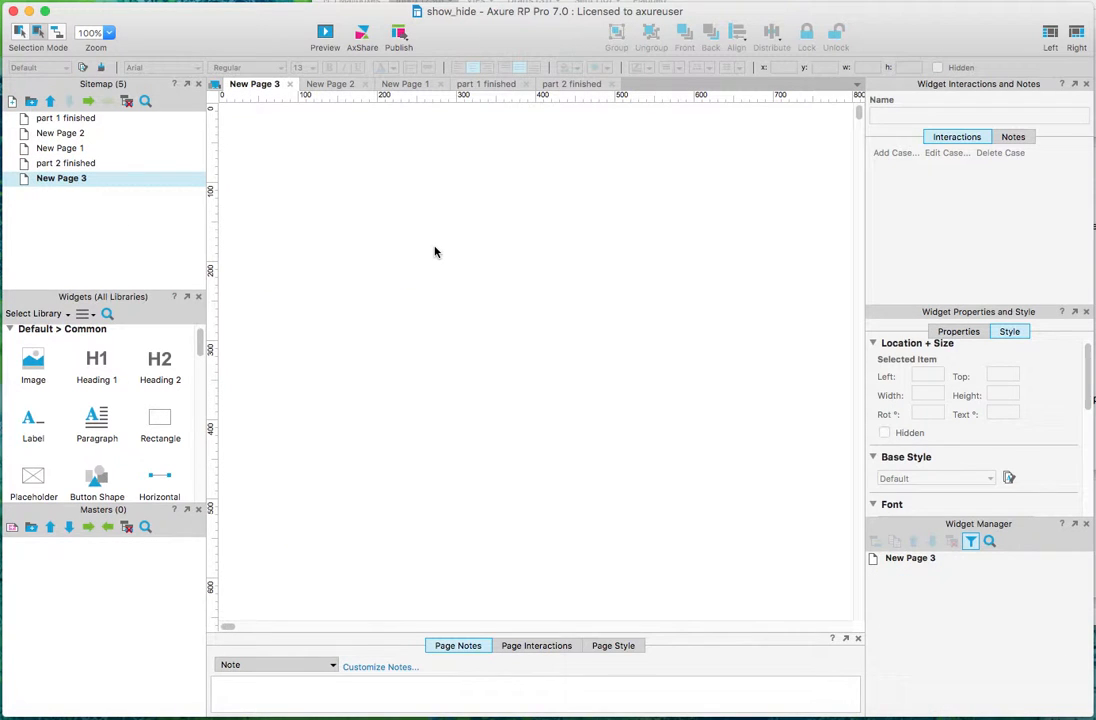
# Place a Label widget in the upper part of the blank page with the text "Show" and style it as blue underlined text
pyautogui.moveTo(33, 420); pyautogui.dragTo(380, 218)
pyautogui.click(447, 288)
pyautogui.click(378, 221)
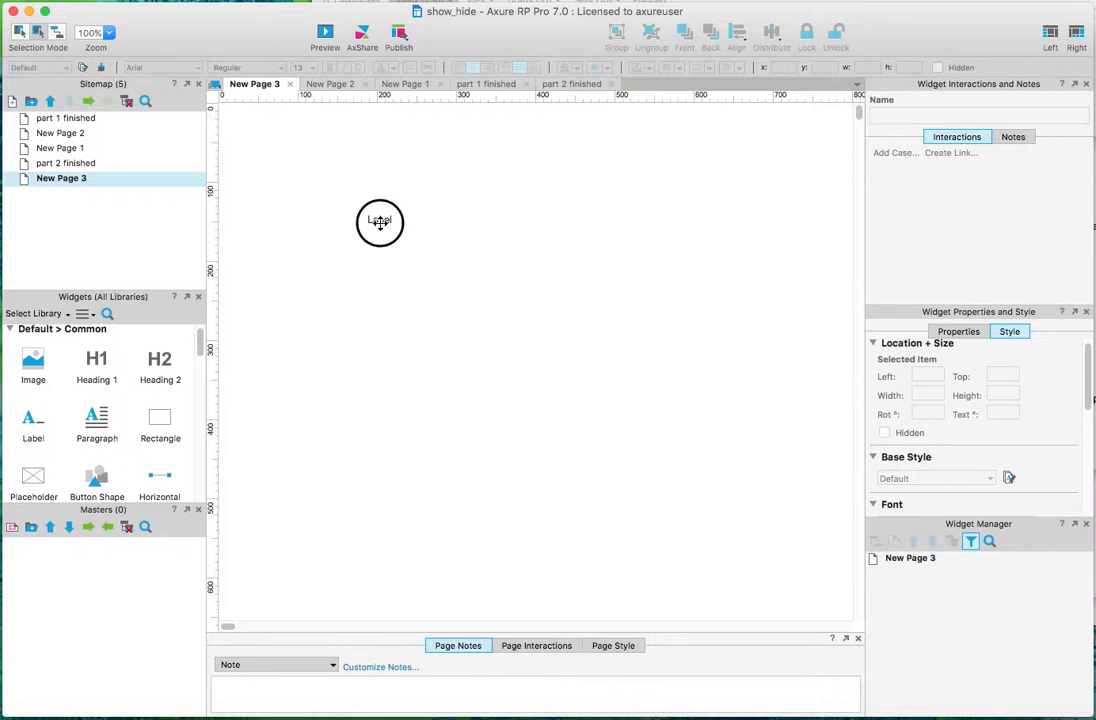
pyautogui.click(433, 250)
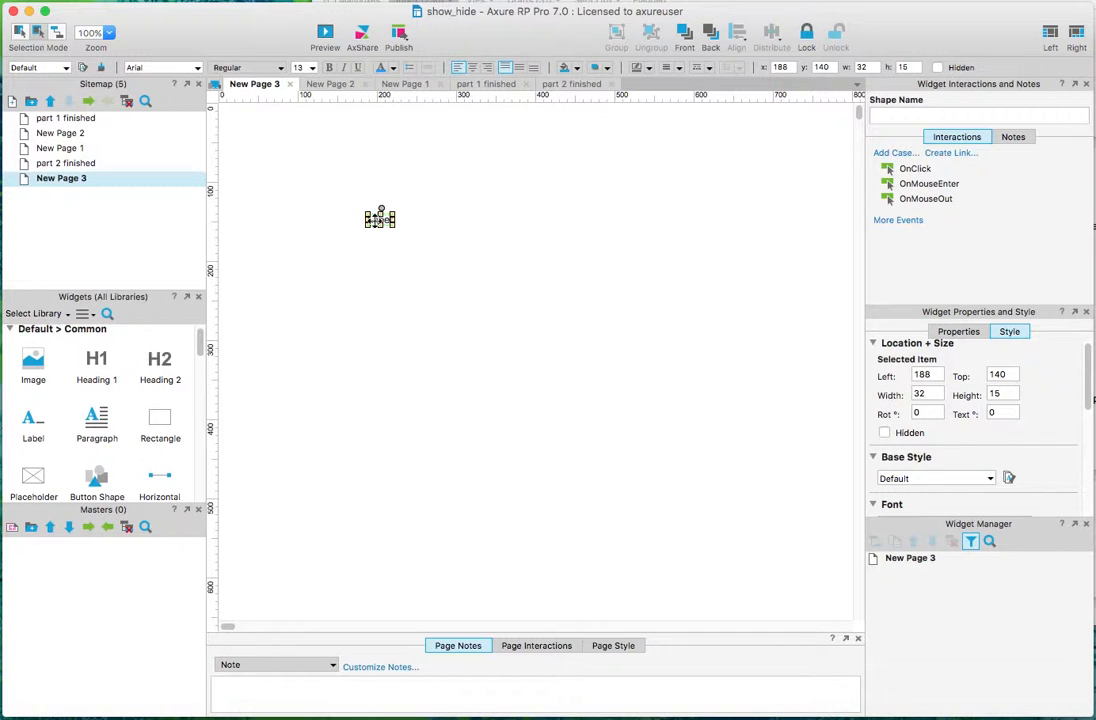
pyautogui.doubleClick(376, 223)
pyautogui.write('Show')
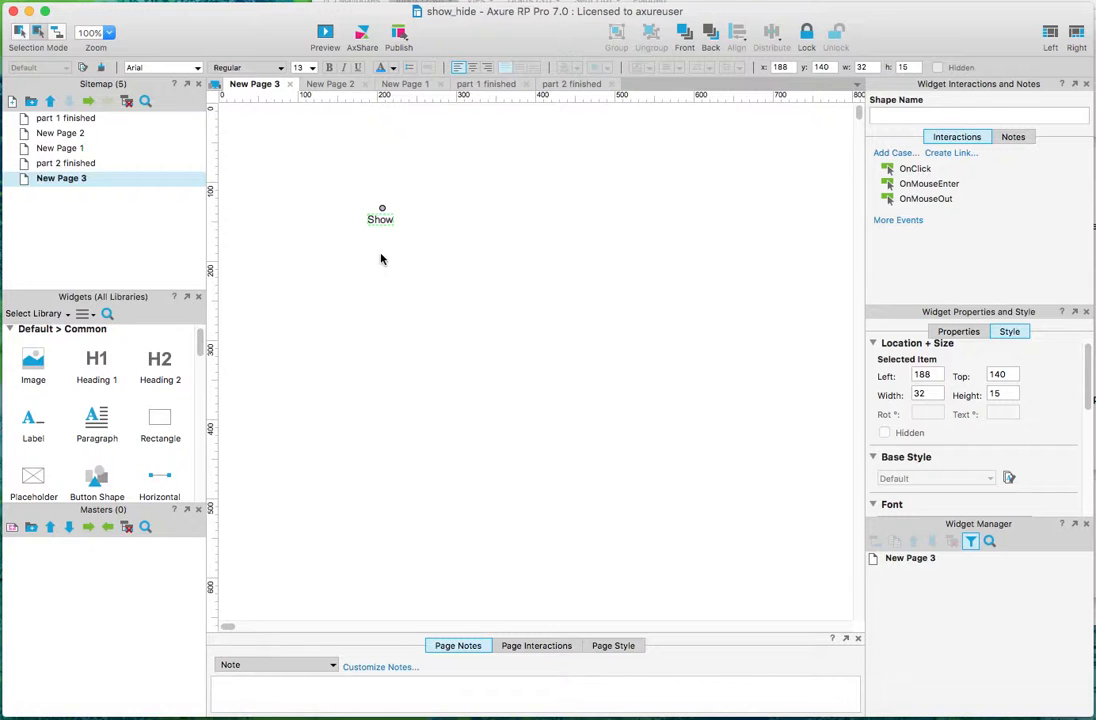
pyautogui.click(380, 259)
pyautogui.moveTo(379, 220)
pyautogui.mouseDown()
pyautogui.moveTo(362, 208)
pyautogui.moveTo(381, 210)
pyautogui.mouseUp()
pyautogui.click(413, 179)
# Place a 200 by 100 rectangle below the Show label at about X 167, Y 160 with the text "Some Content"
pyautogui.moveTo(160, 422); pyautogui.dragTo(349, 225)
pyautogui.doubleClick(423, 272)
pyautogui.write('Some Content')
pyautogui.click(551, 543)
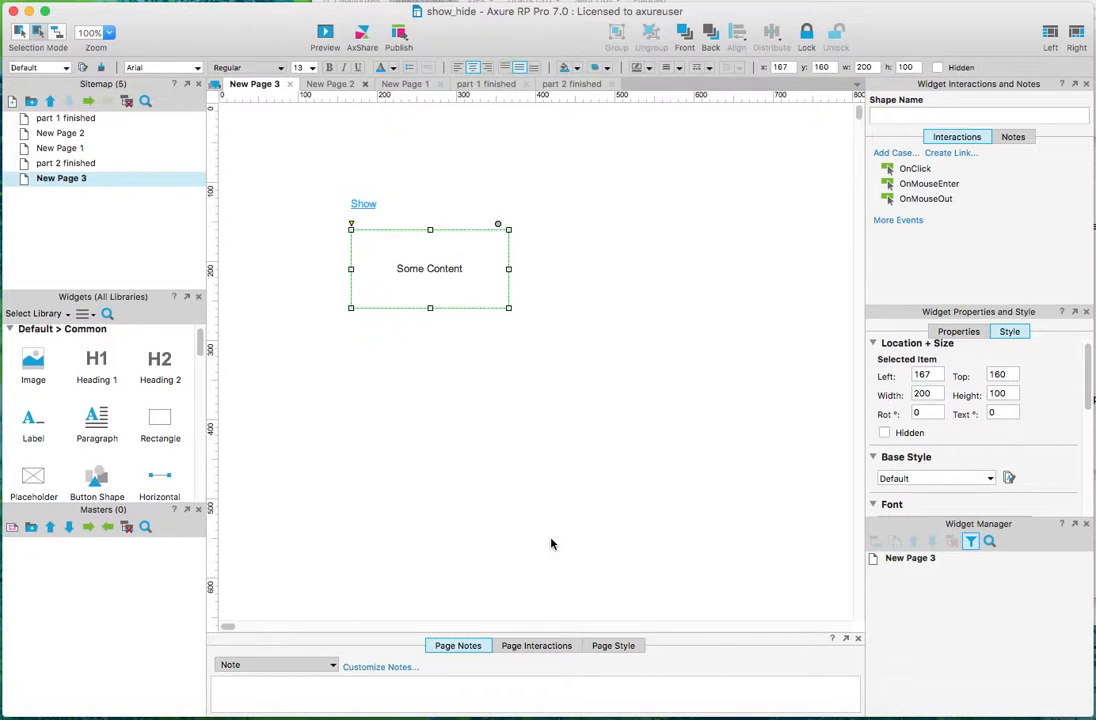
# Move the Some Content rectangle up to Y 145, directly beneath the Show label
pyautogui.click(428, 272)
pyautogui.moveTo(428, 272); pyautogui.dragTo(428, 260)
pyautogui.click(462, 331)
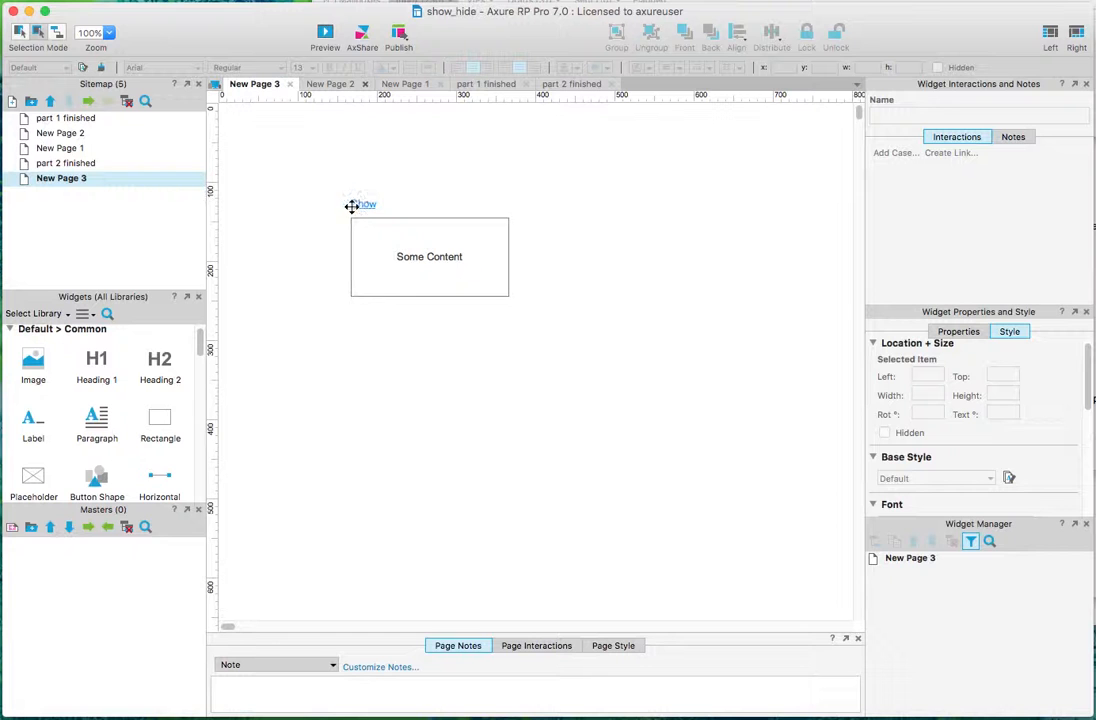
# Name the Some Content rectangle "content"
pyautogui.click(448, 254)
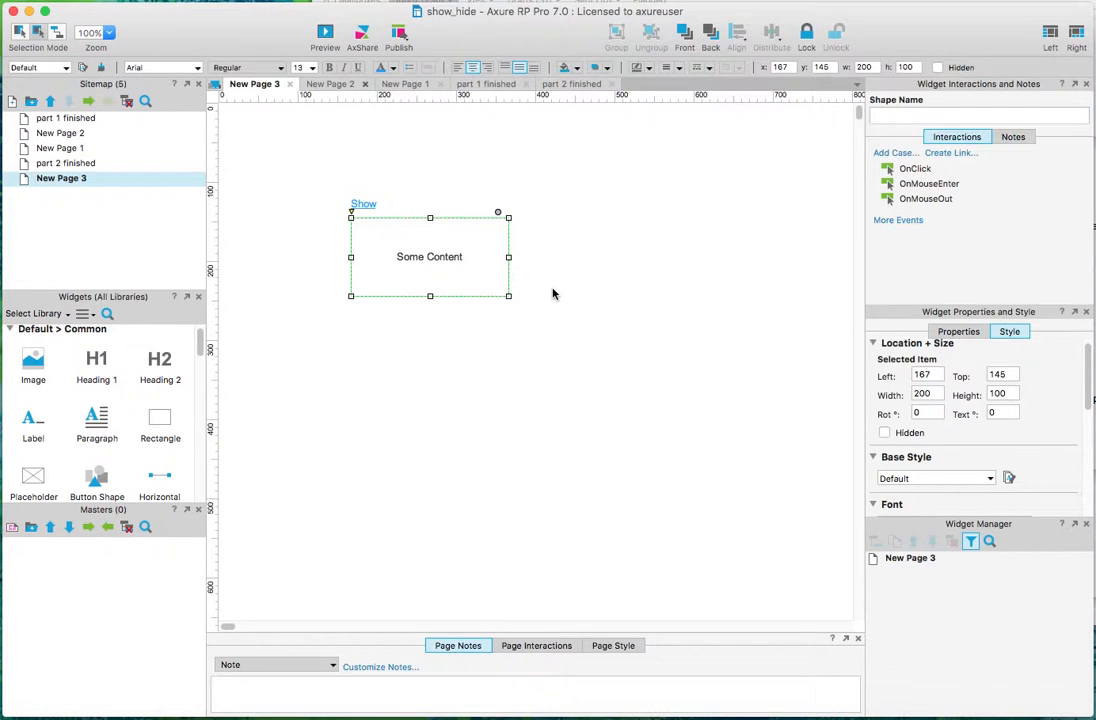
pyautogui.click(886, 117)
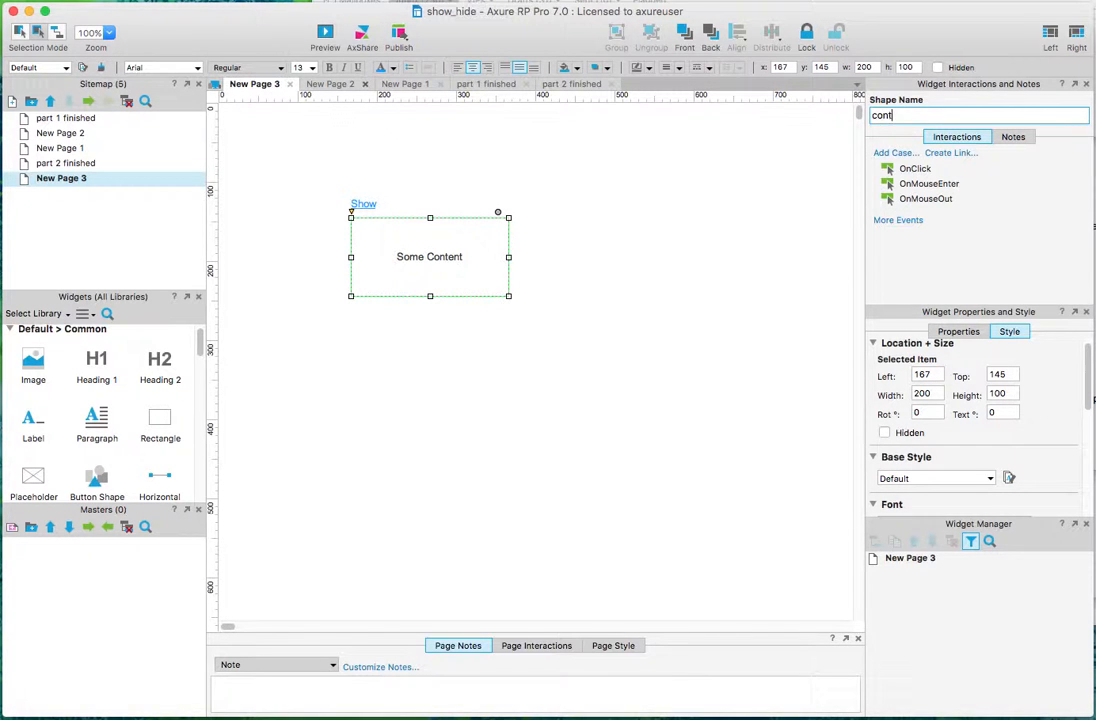
pyautogui.click(709, 286)
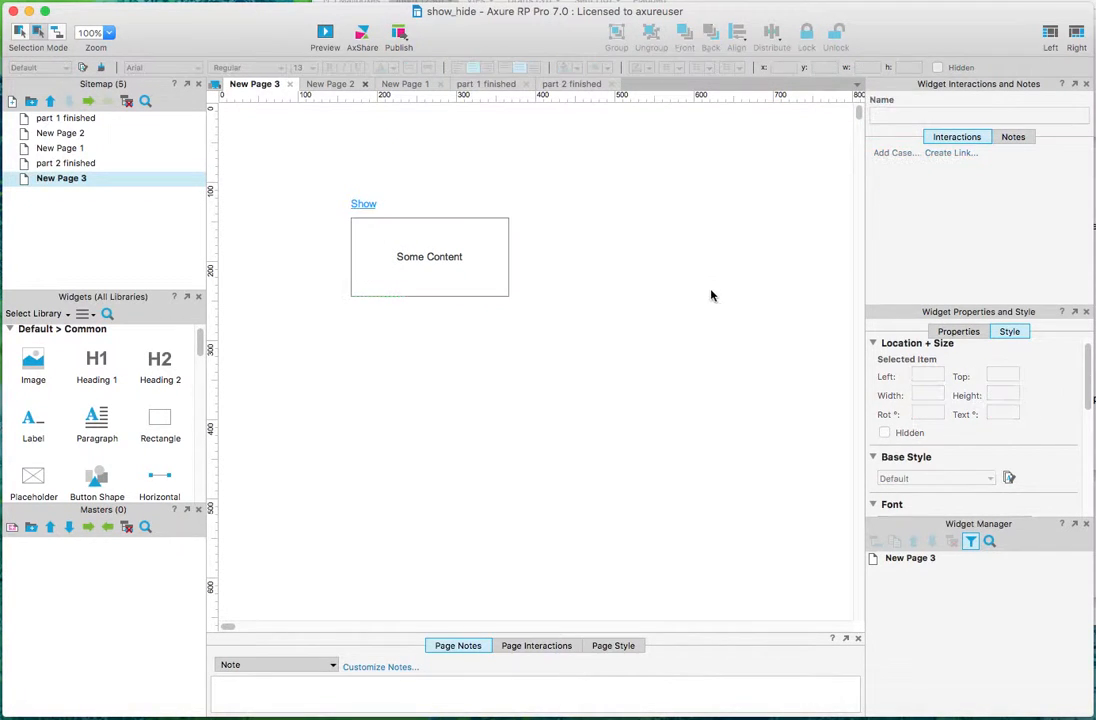
pyautogui.click(445, 222)
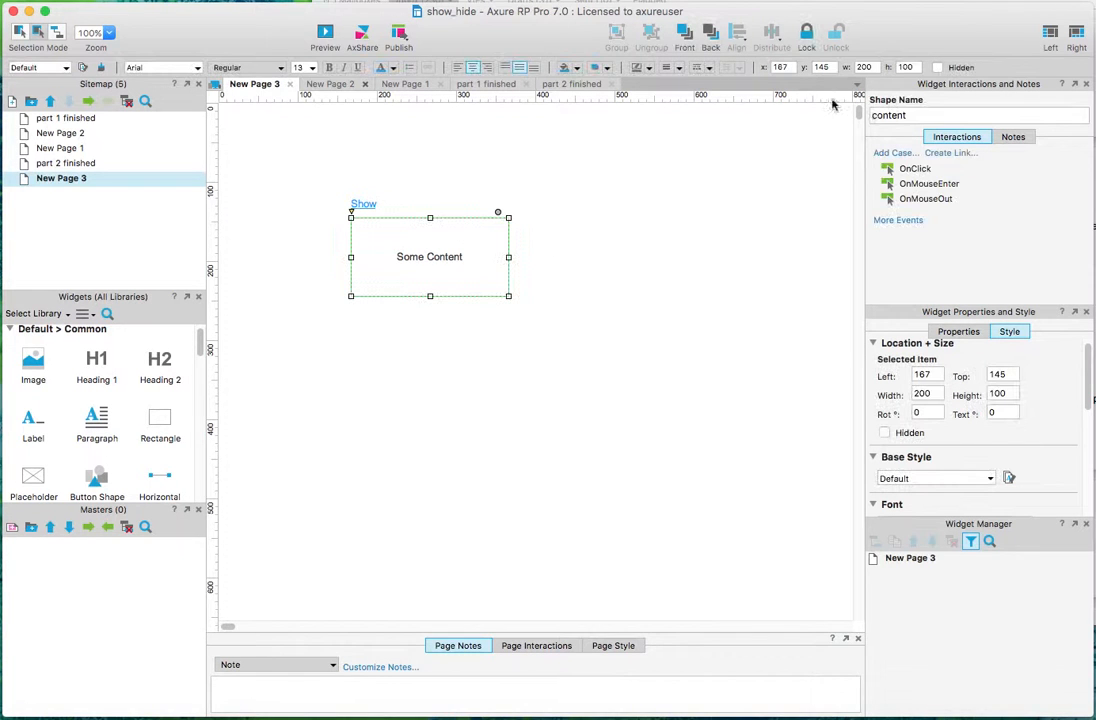
# Set the Some Content rectangle to be hidden by default
pyautogui.click(884, 434)
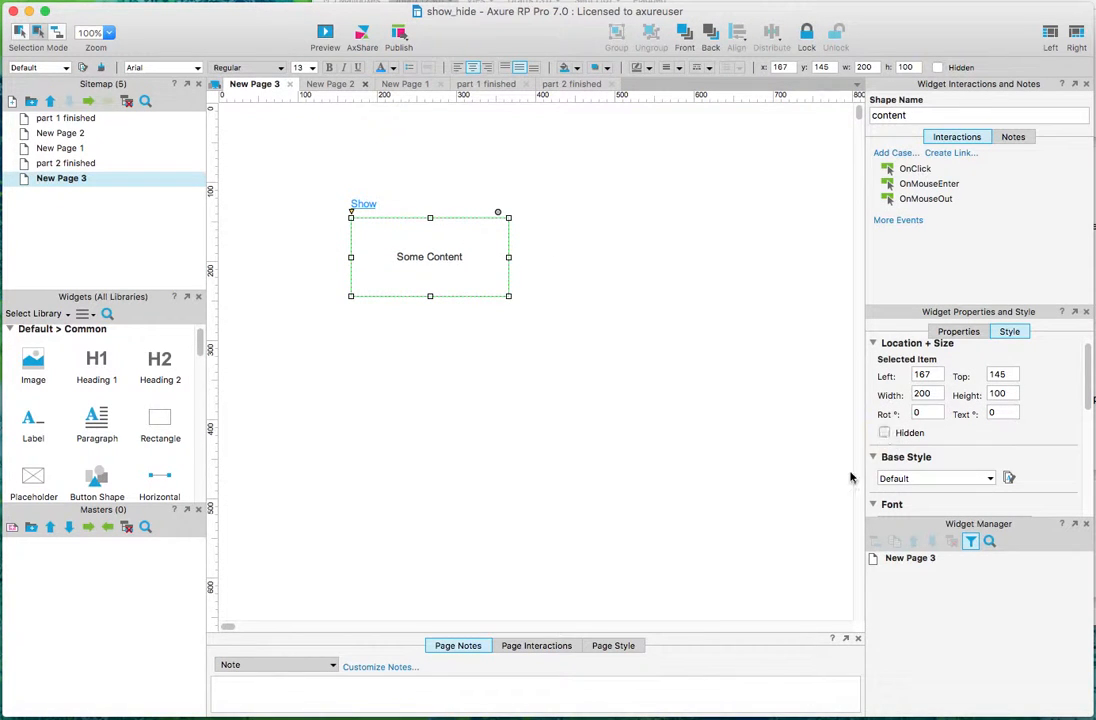
pyautogui.click(688, 482)
# Convert the Show label above the hidden rectangle into a dynamic panel
pyautogui.click(366, 204)
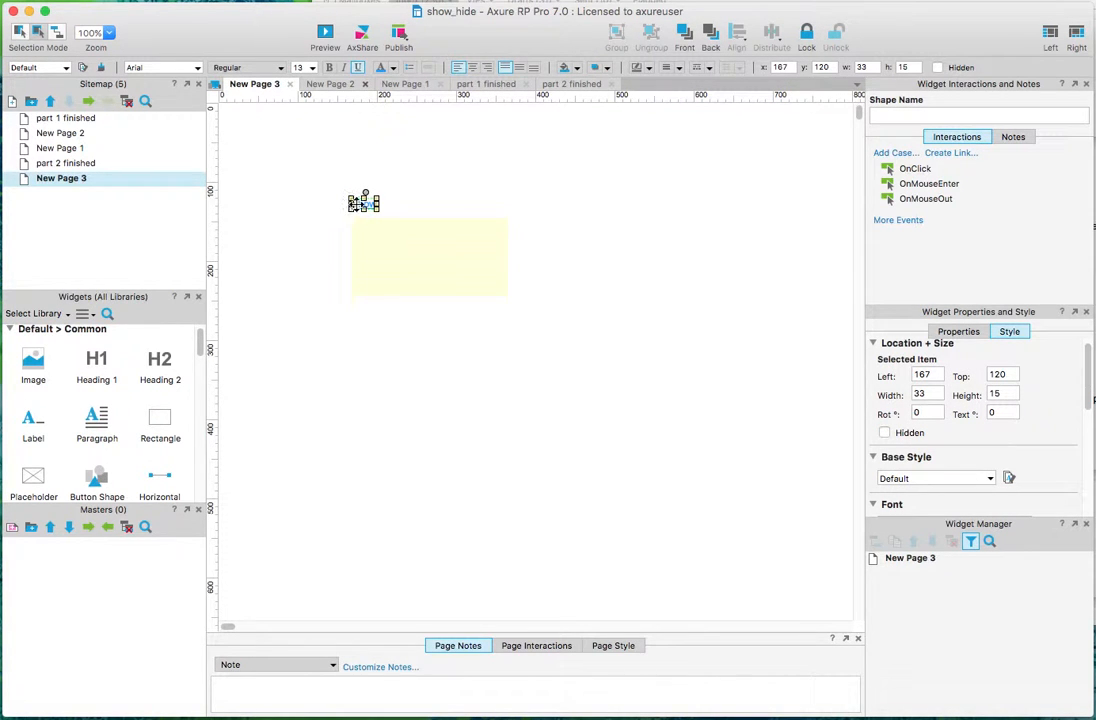
pyautogui.rightClick(359, 208)
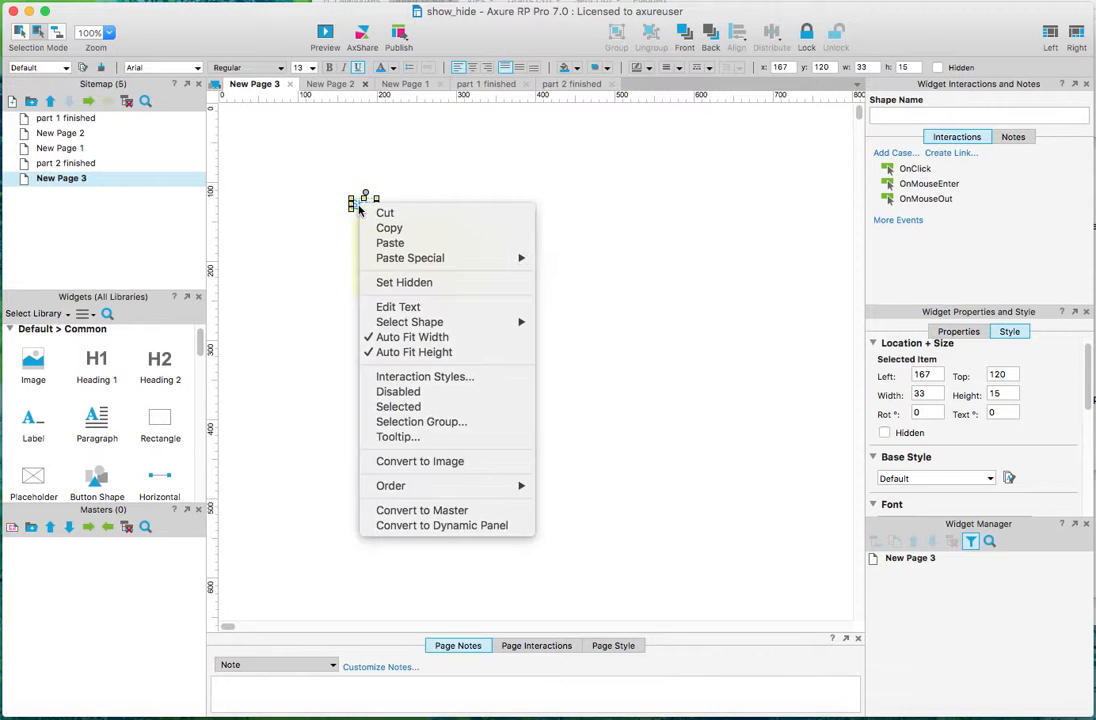
pyautogui.click(429, 527)
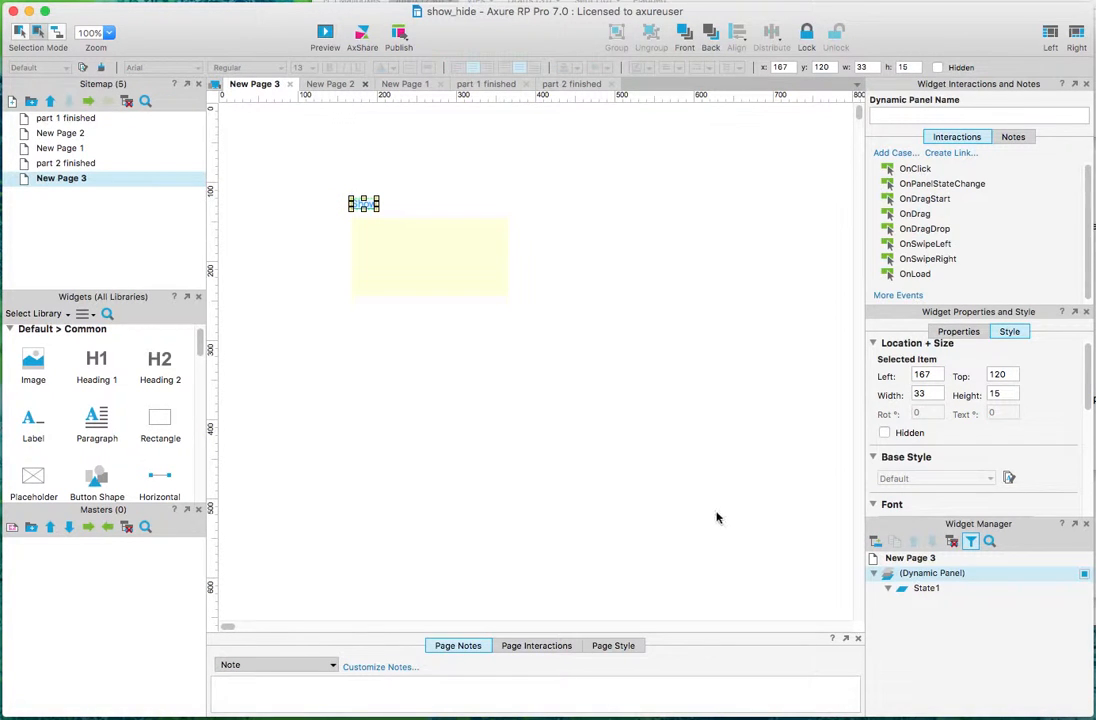
pyautogui.moveTo(915, 572)
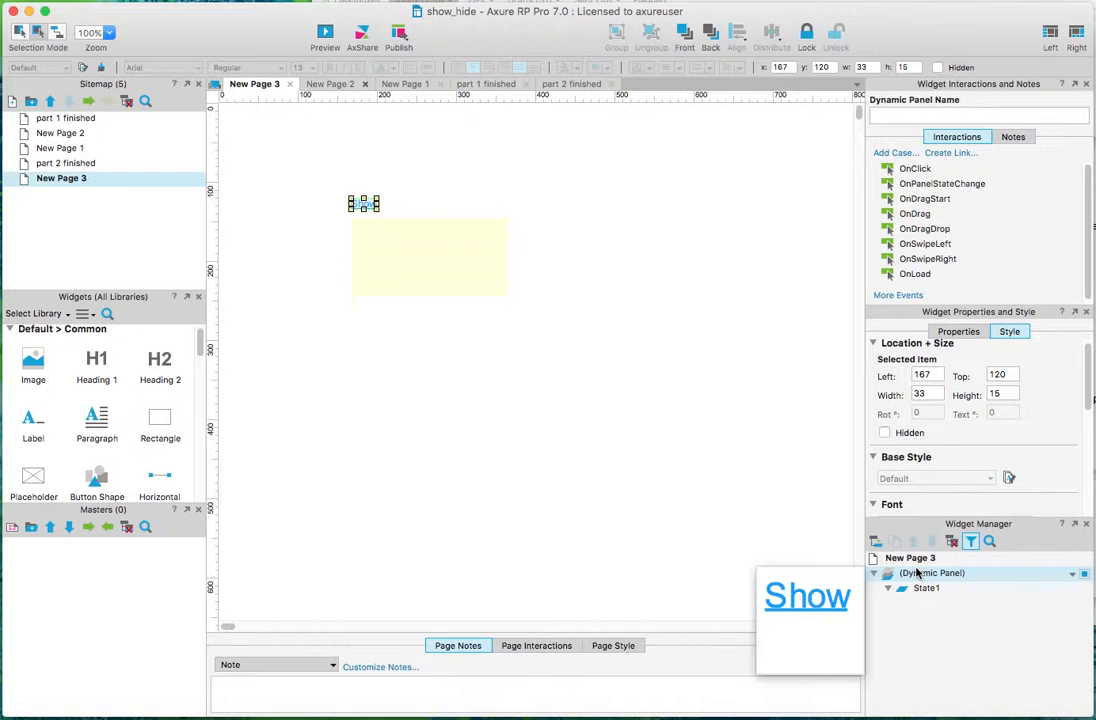
pyautogui.click(521, 229)
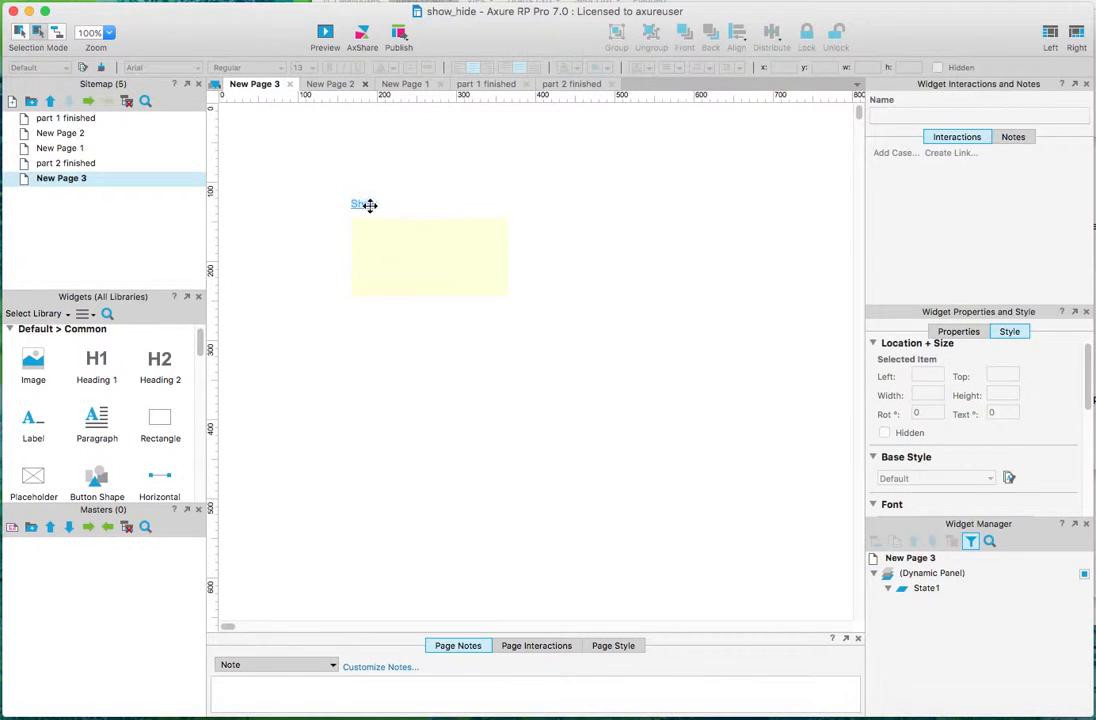
# Name the dynamic panel holding the Show label "show-hide-link"
pyautogui.click(368, 205)
pyautogui.click(364, 204)
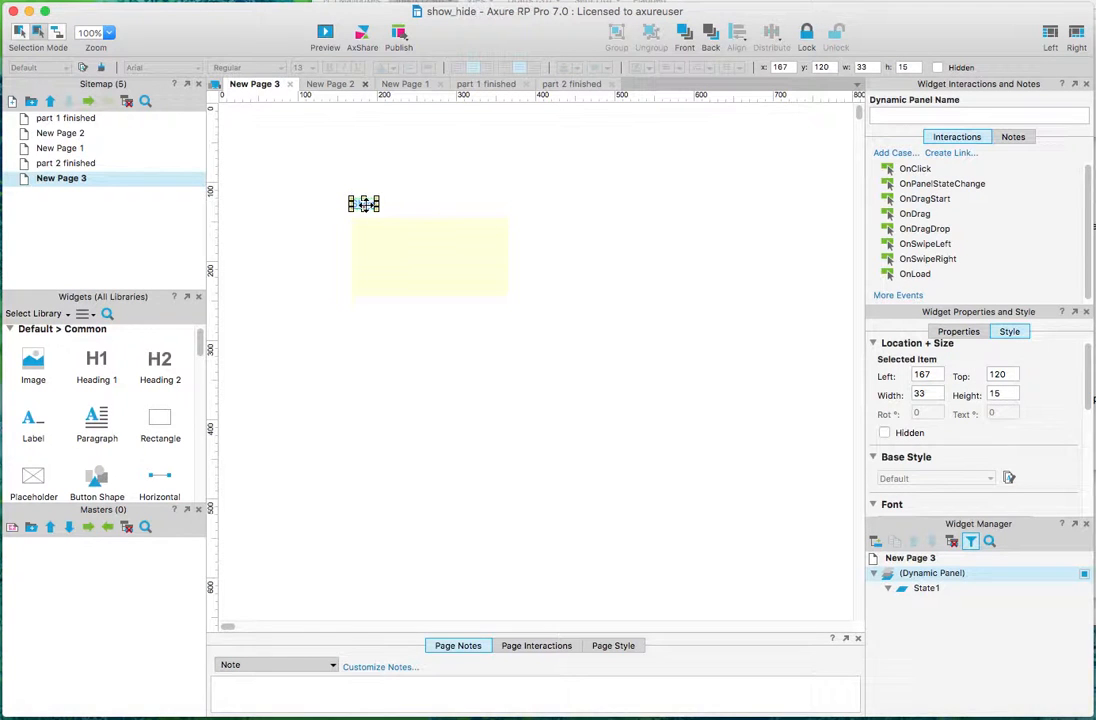
pyautogui.click(896, 116)
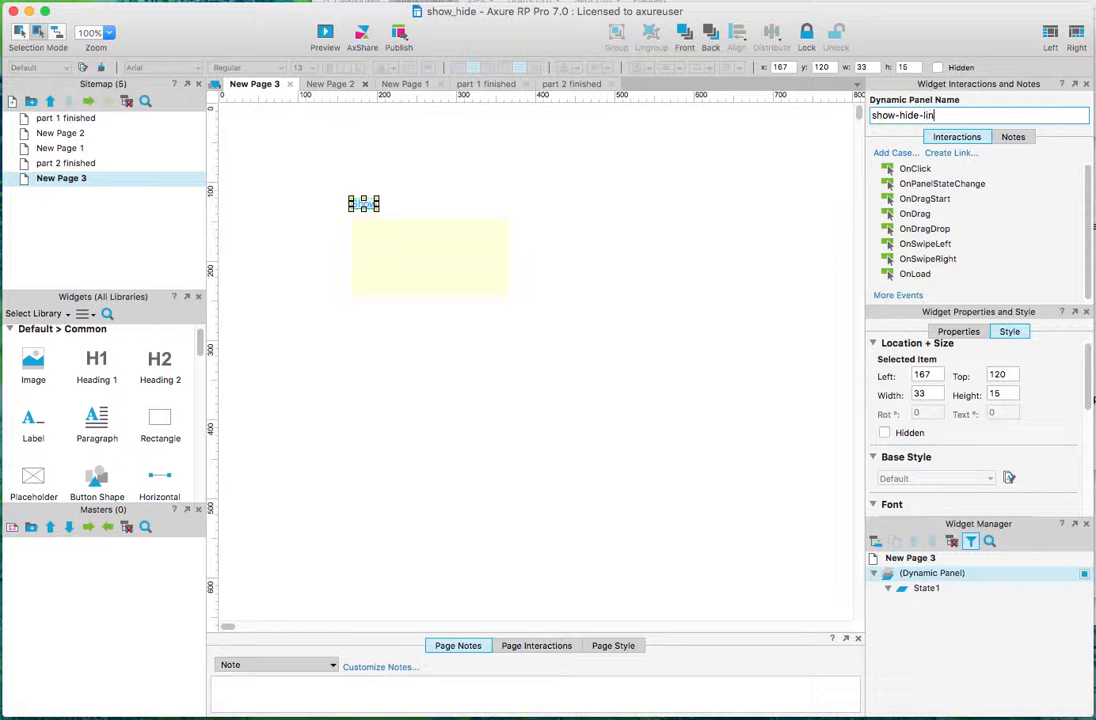
pyautogui.click(634, 256)
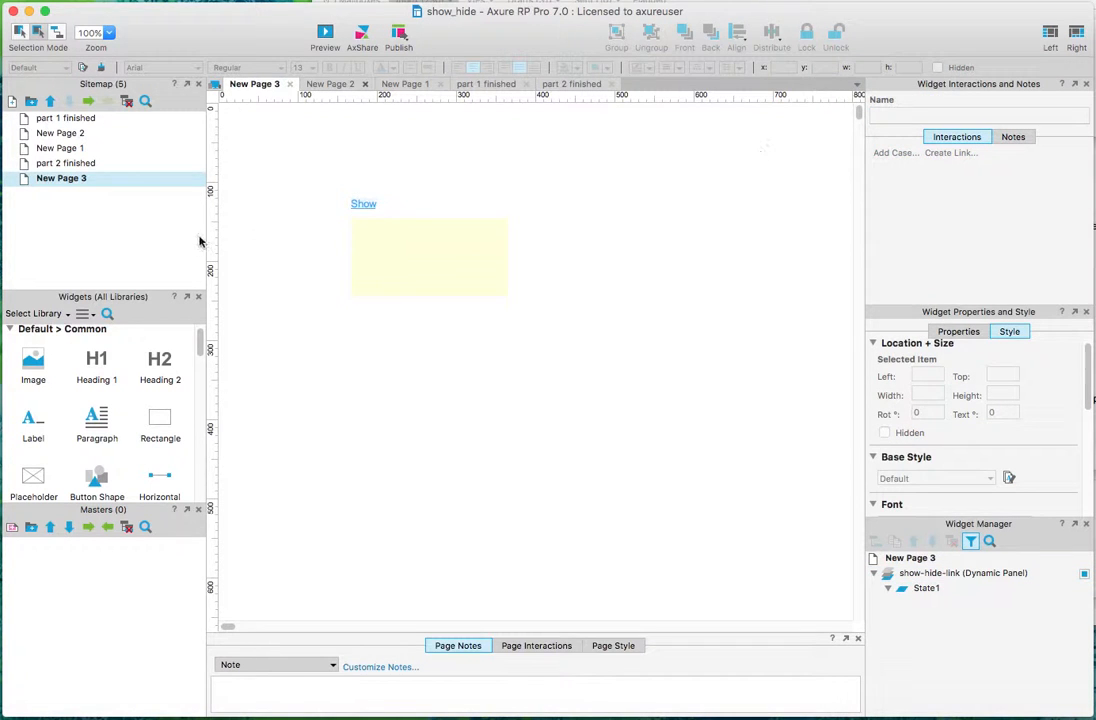
# Rename State1 of the show-hide-link panel to "show"
pyautogui.click(363, 204)
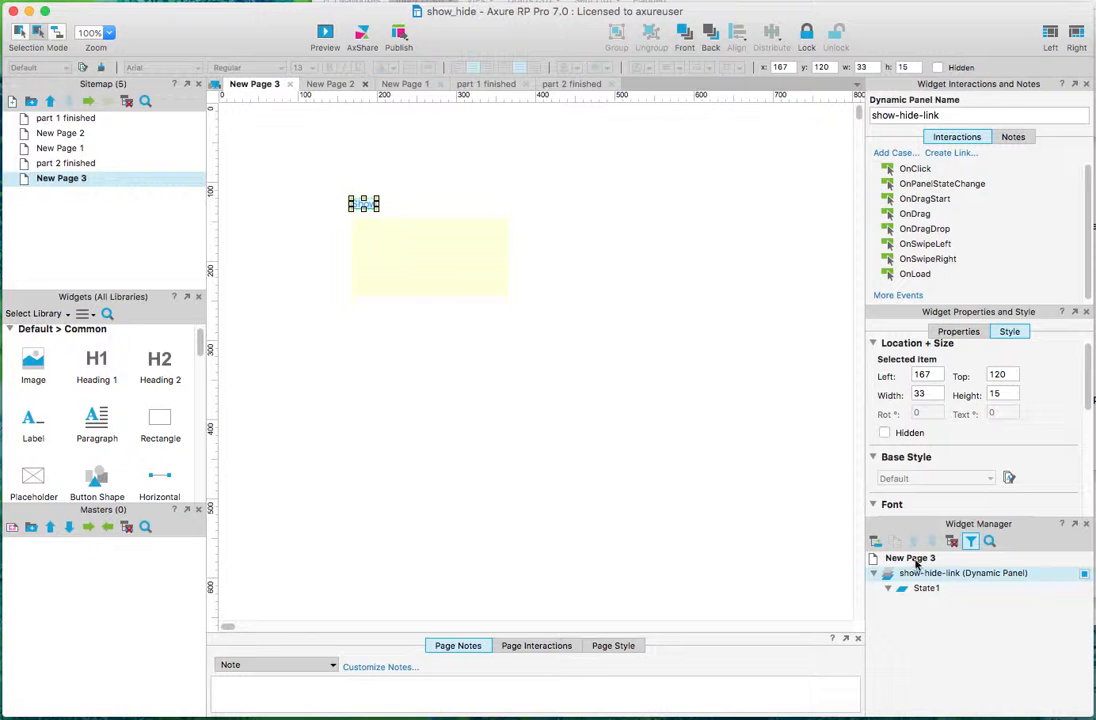
pyautogui.click(927, 591)
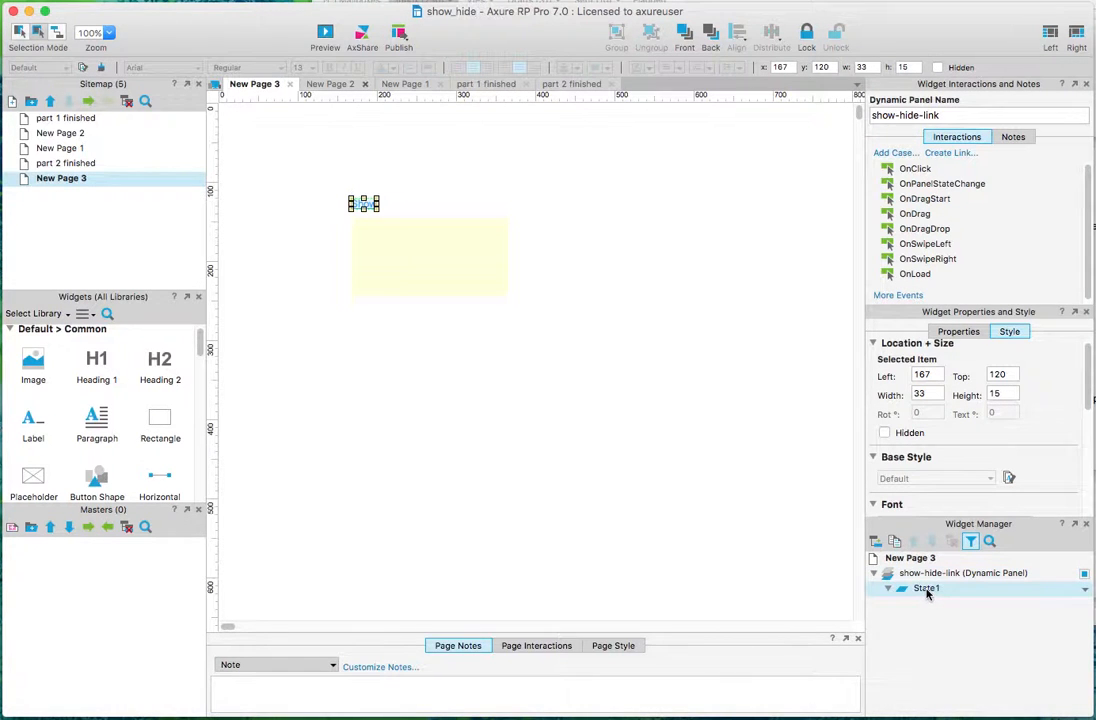
pyautogui.click(931, 589)
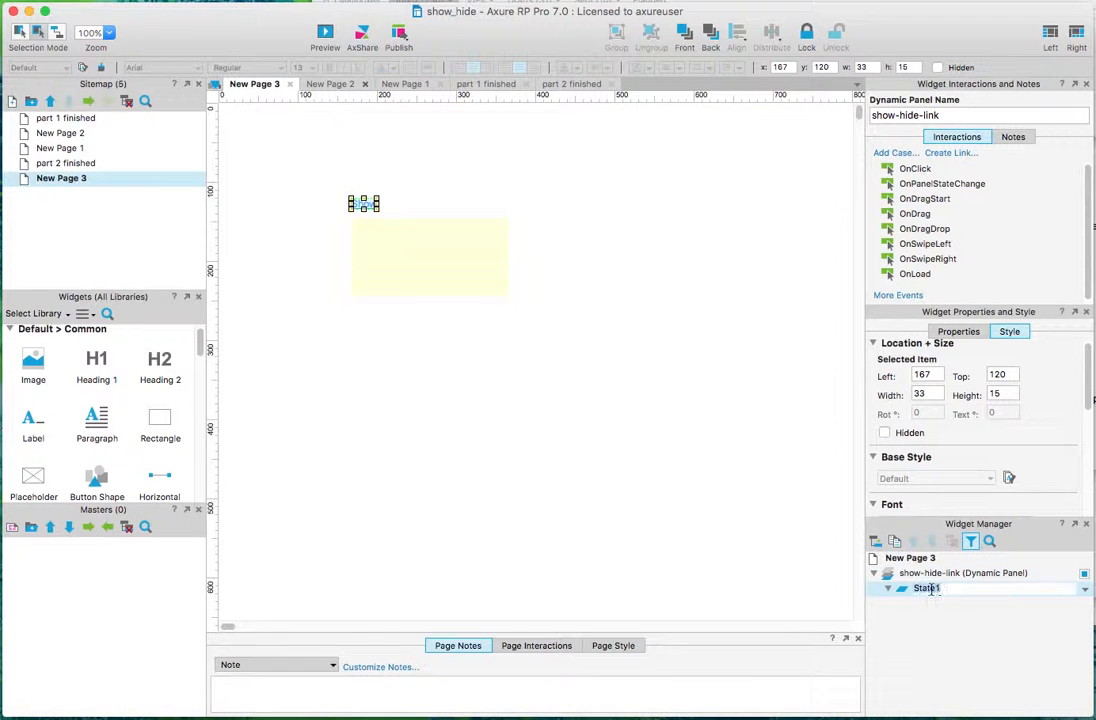
pyautogui.write('show')
pyautogui.click(928, 633)
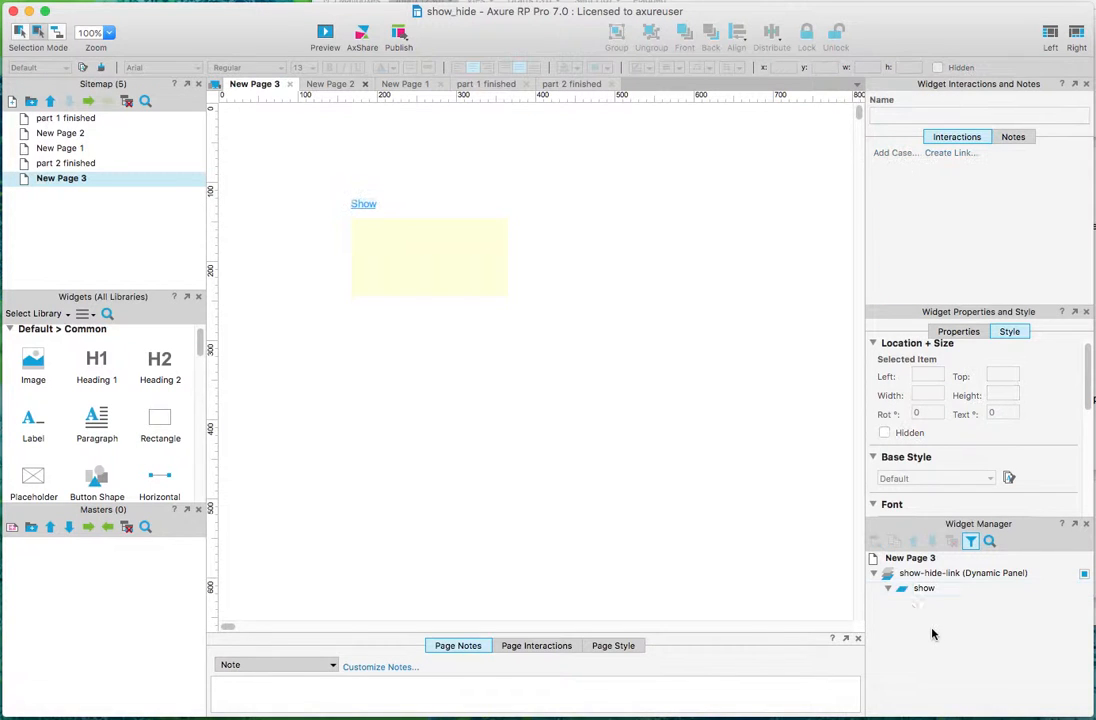
# Duplicate the show state of the show-hide-link panel and rename the copy "hide"
pyautogui.click(905, 590)
pyautogui.rightClick(907, 591)
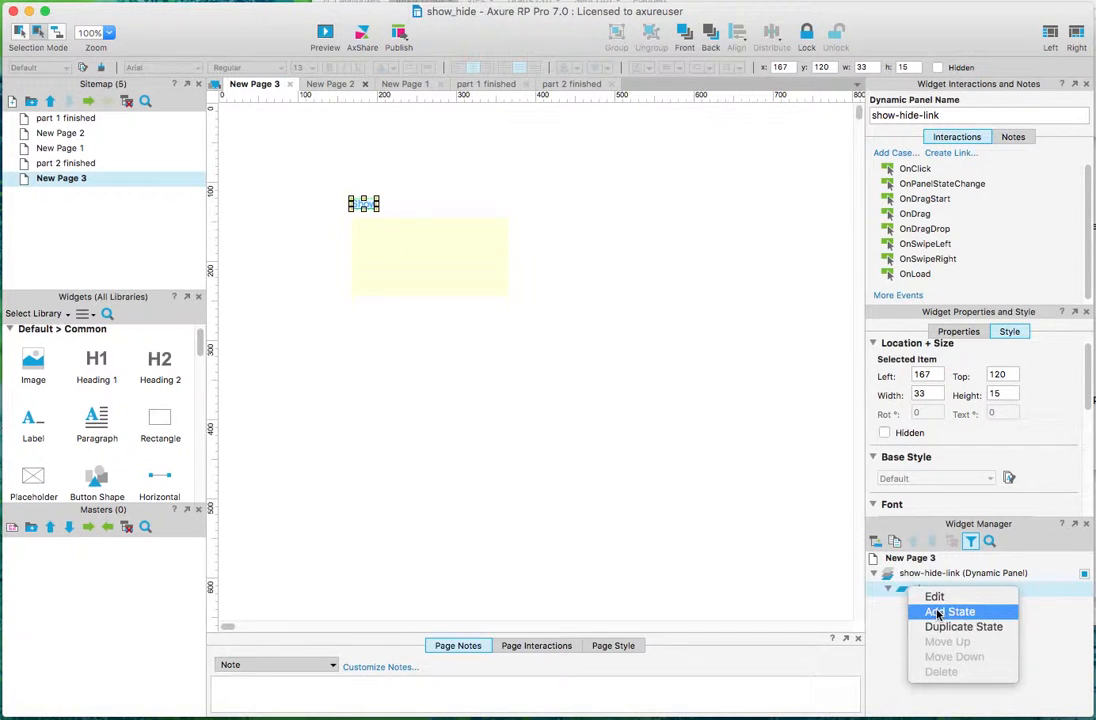
pyautogui.click(935, 626)
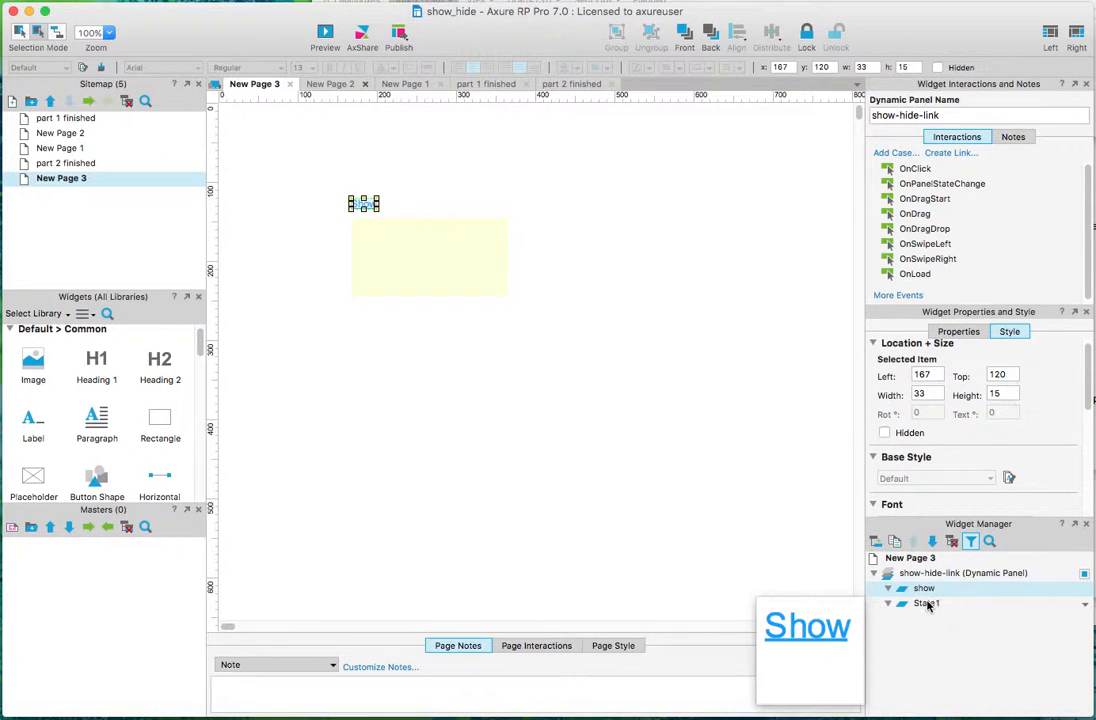
pyautogui.click(927, 604)
pyautogui.click(925, 604)
pyautogui.write('hide')
pyautogui.click(993, 652)
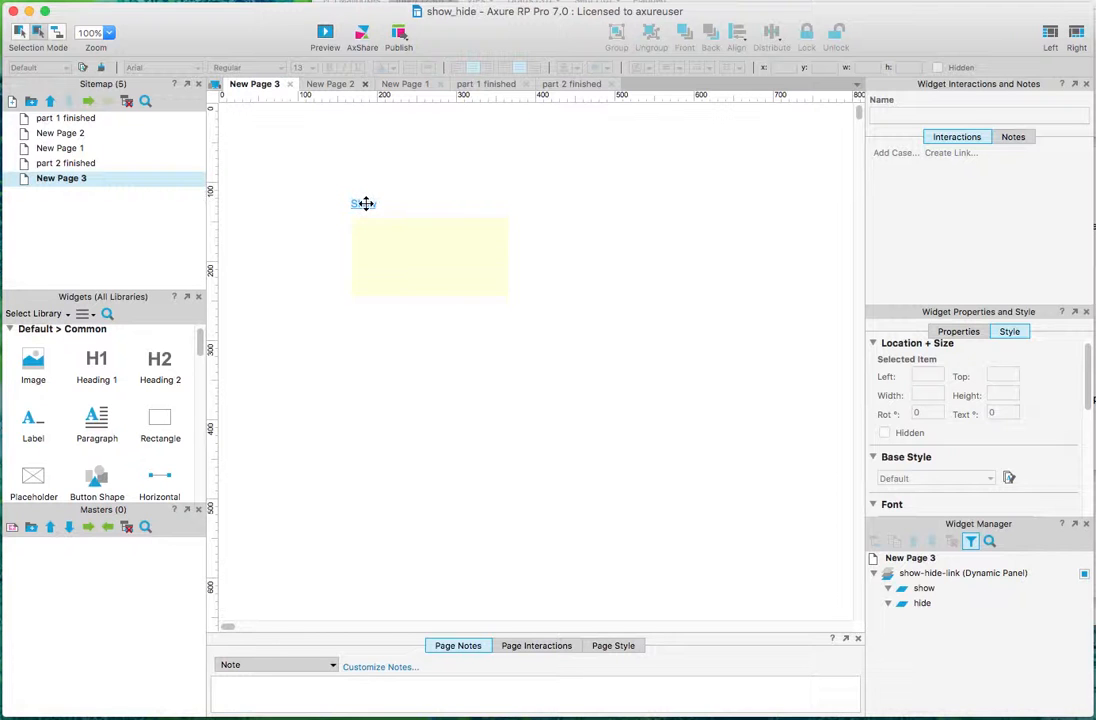
pyautogui.click(480, 257)
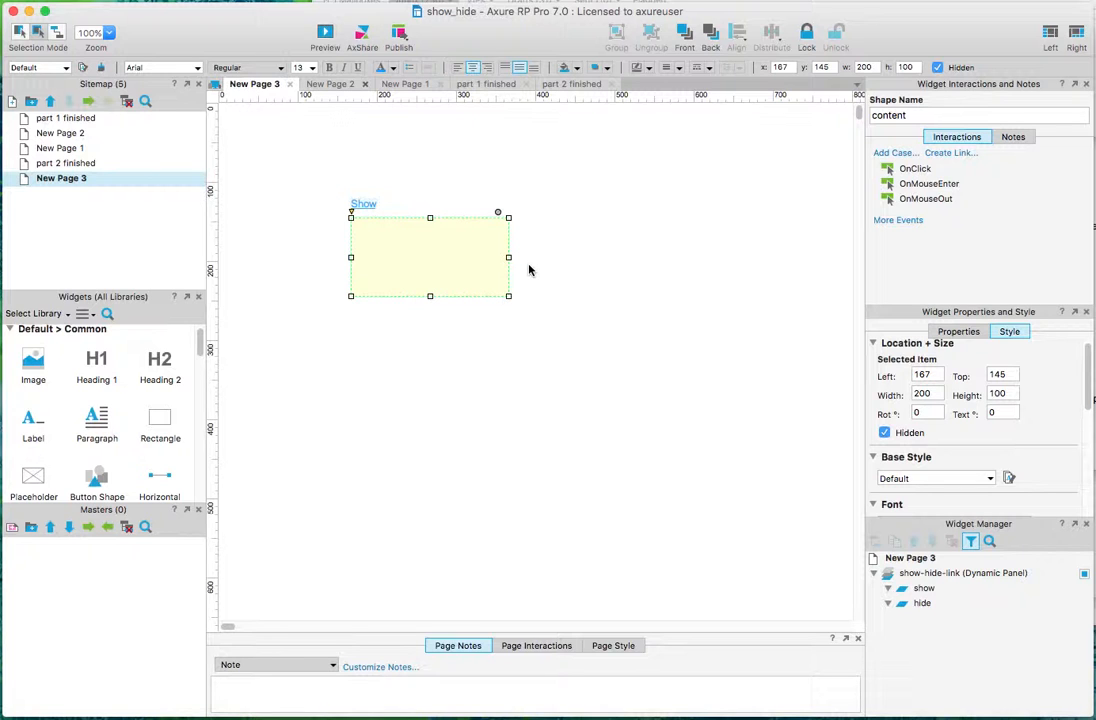
pyautogui.click(633, 247)
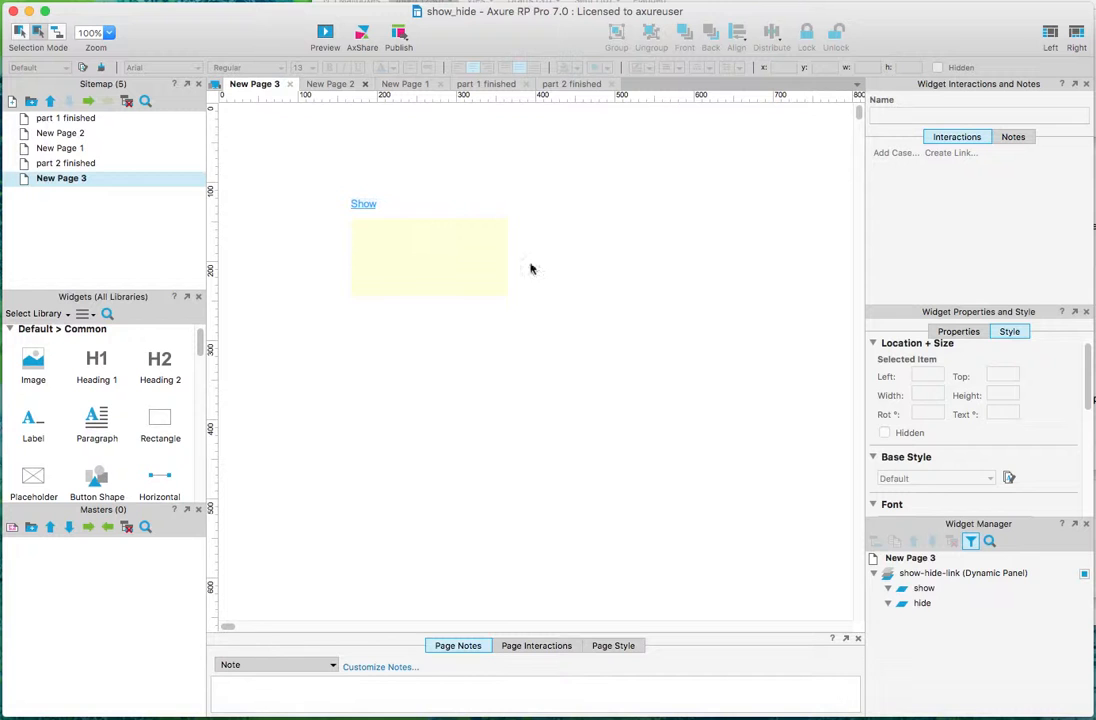
# Open all states of the show-hide-link panel for editing and bring up the hide state
pyautogui.click(363, 205)
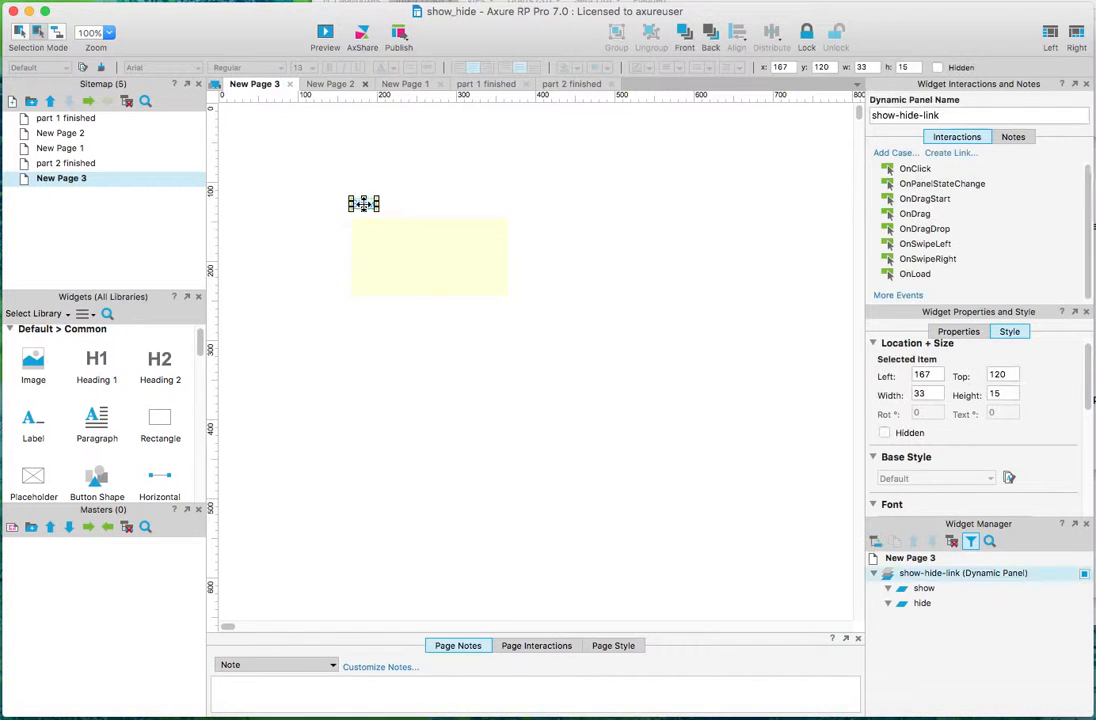
pyautogui.doubleClick(369, 203)
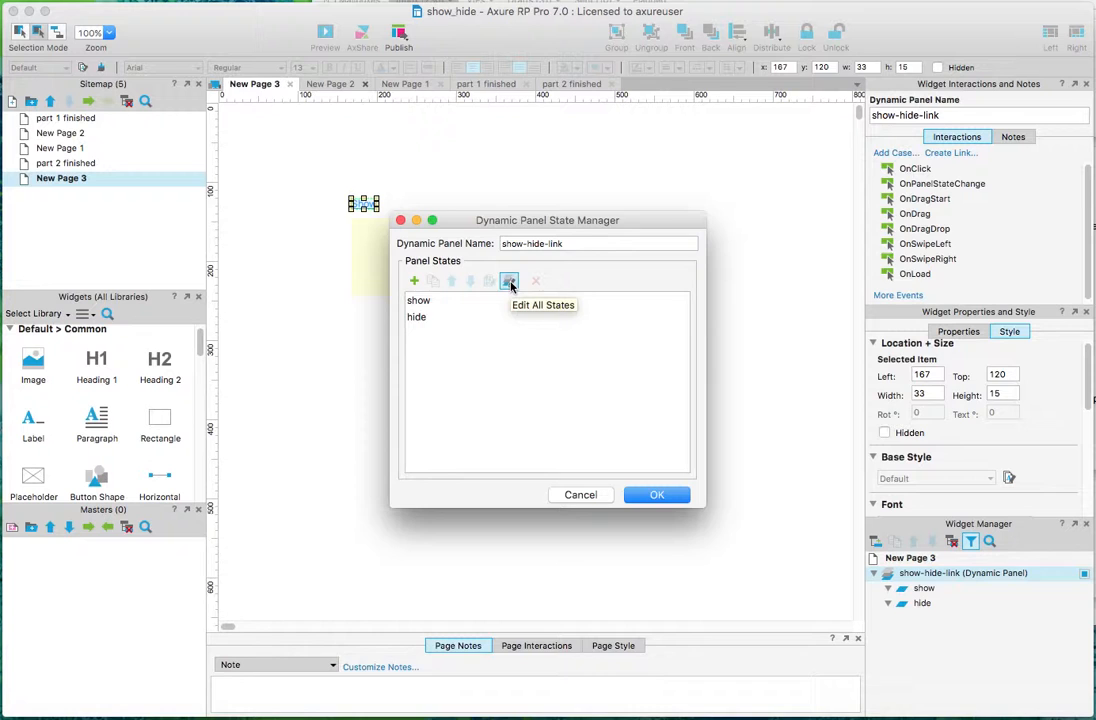
pyautogui.click(510, 283)
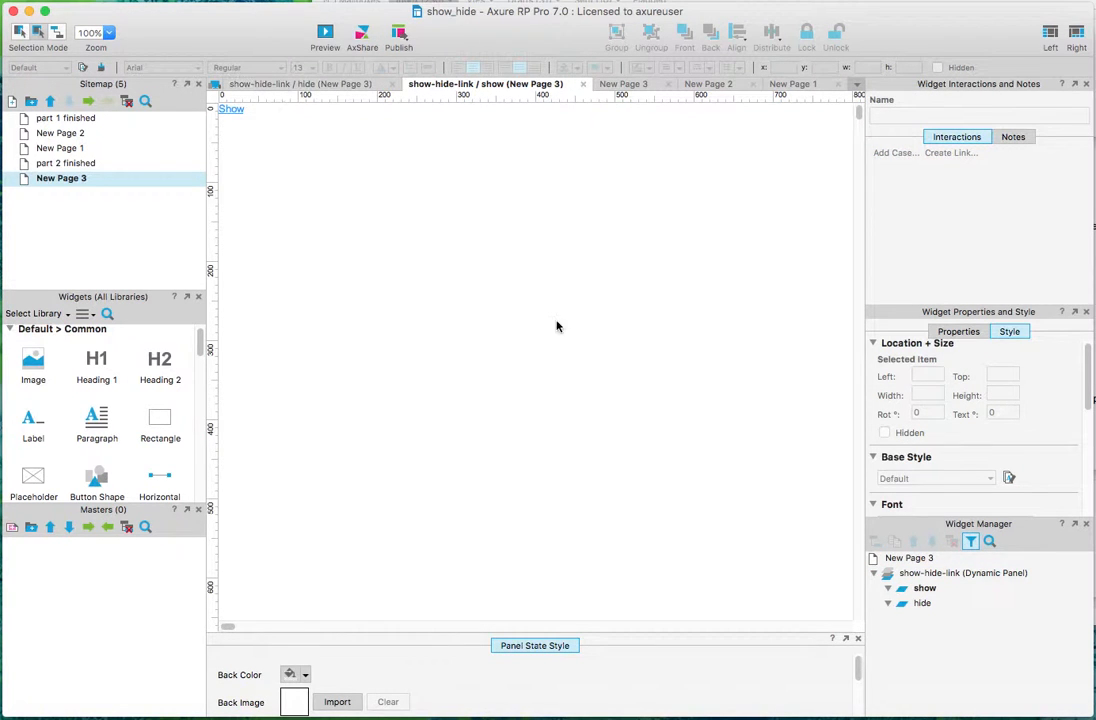
pyautogui.click(329, 86)
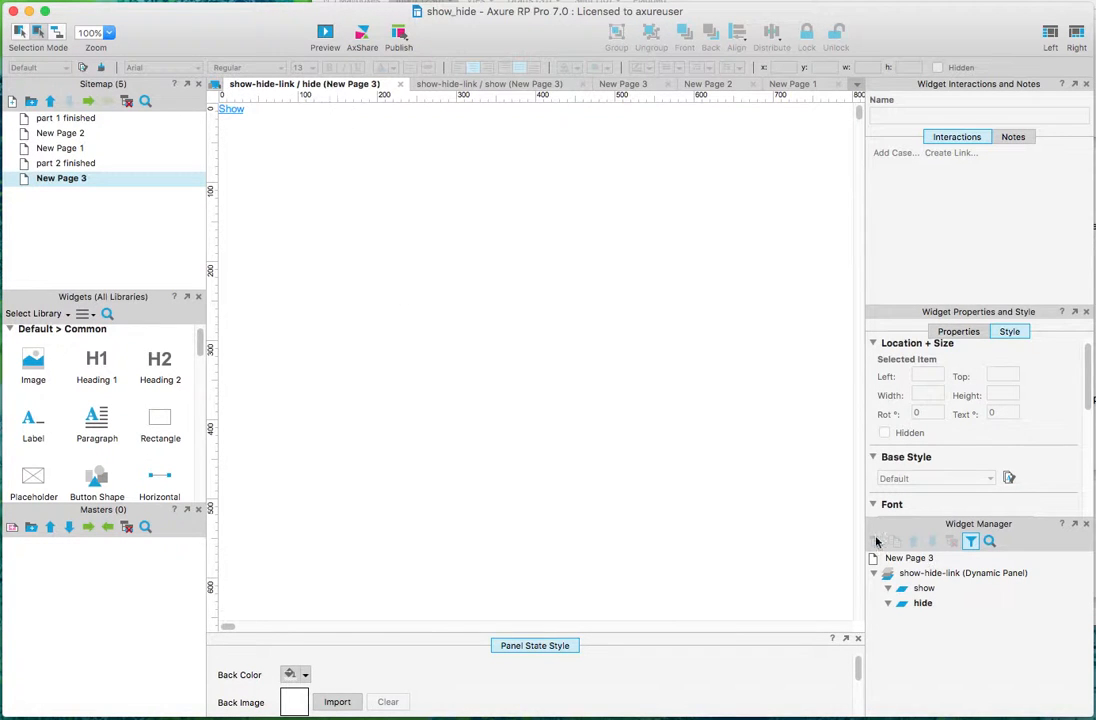
# Alternate between the panel's show and hide states to compare them, ending on the hide state
pyautogui.moveTo(922, 604)
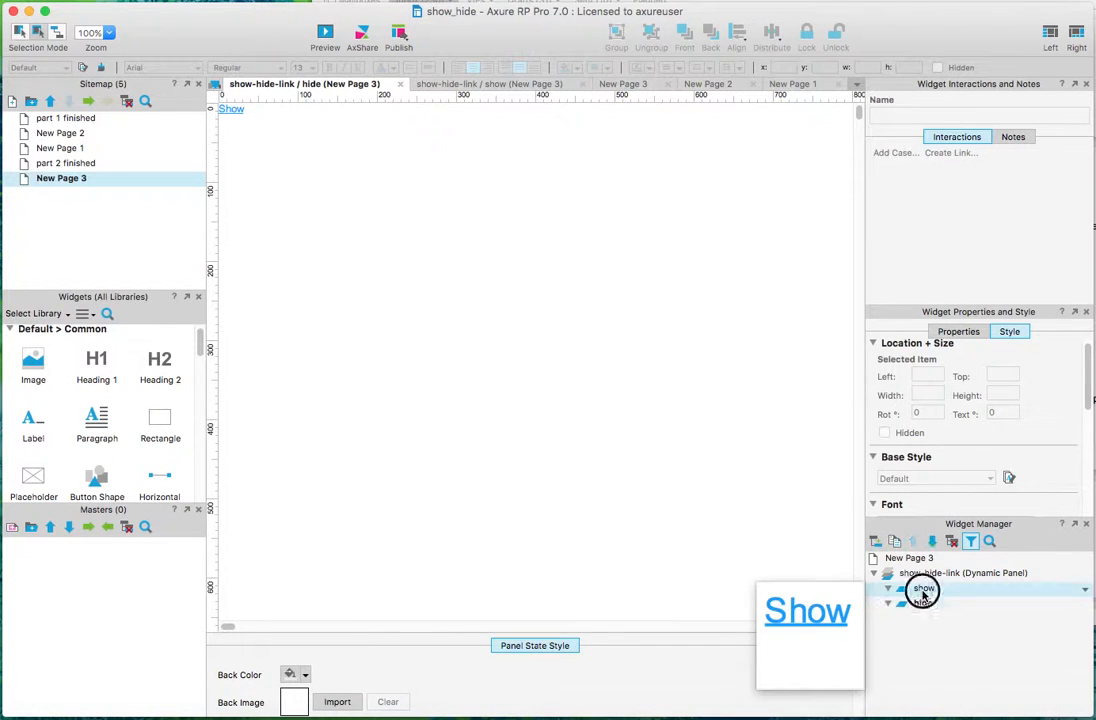
pyautogui.doubleClick(924, 589)
pyautogui.doubleClick(925, 603)
pyautogui.doubleClick(924, 591)
pyautogui.doubleClick(924, 604)
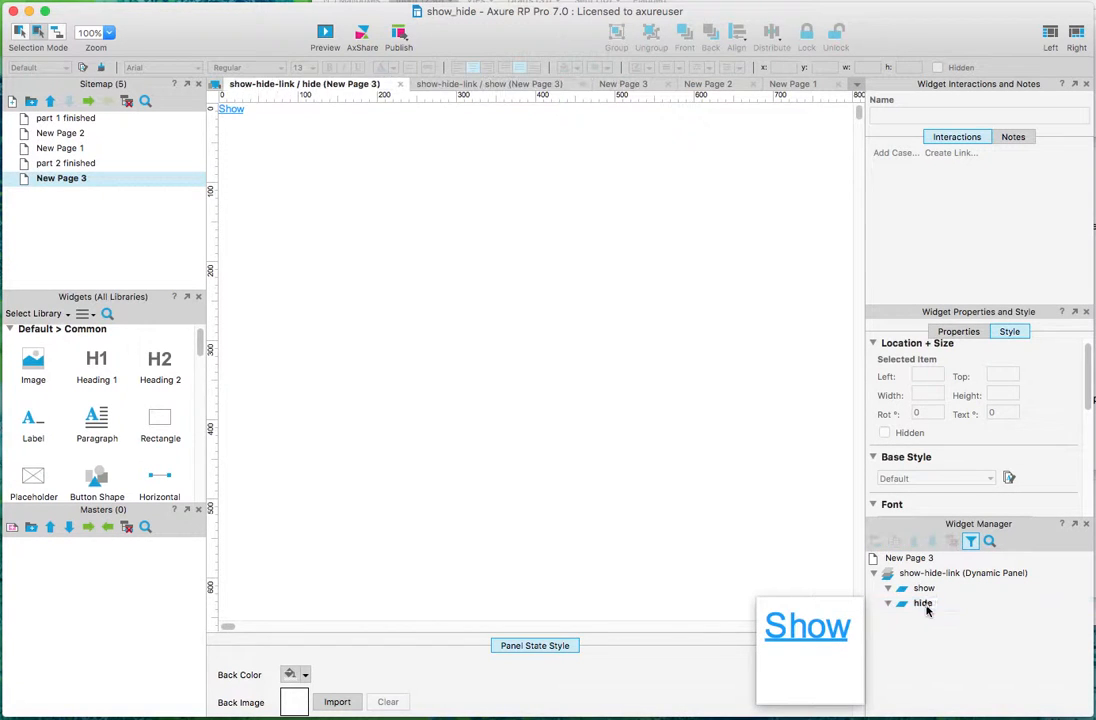
# Change the label text in the hide state to "Hide"
pyautogui.click(231, 110)
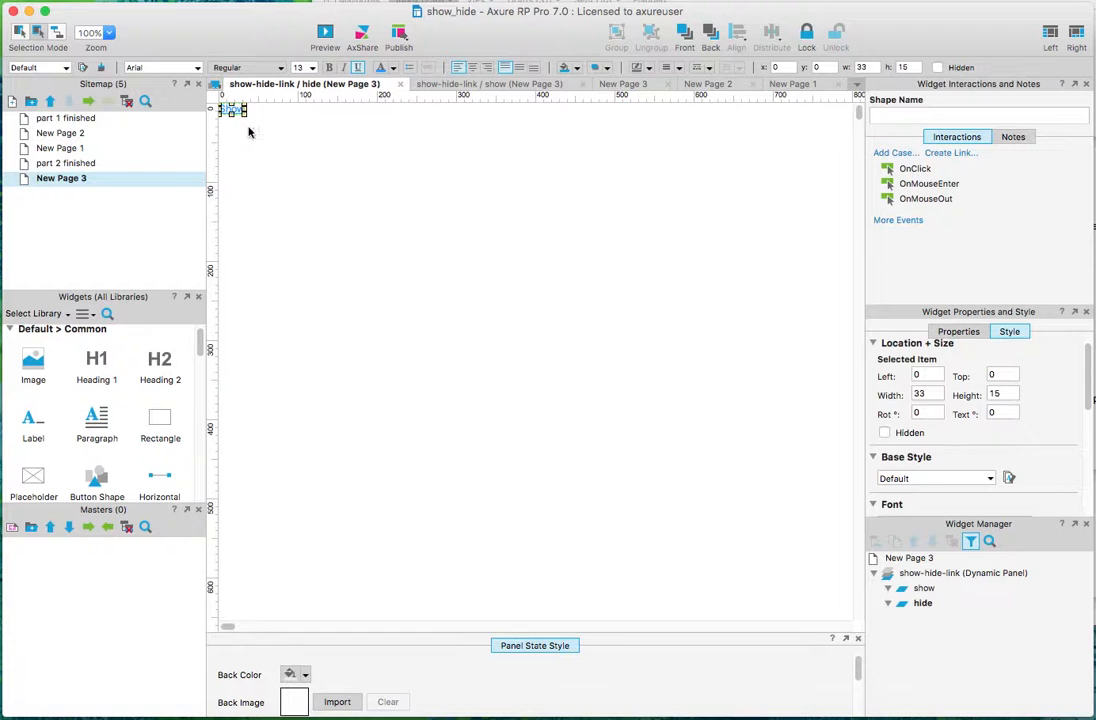
pyautogui.doubleClick(234, 110)
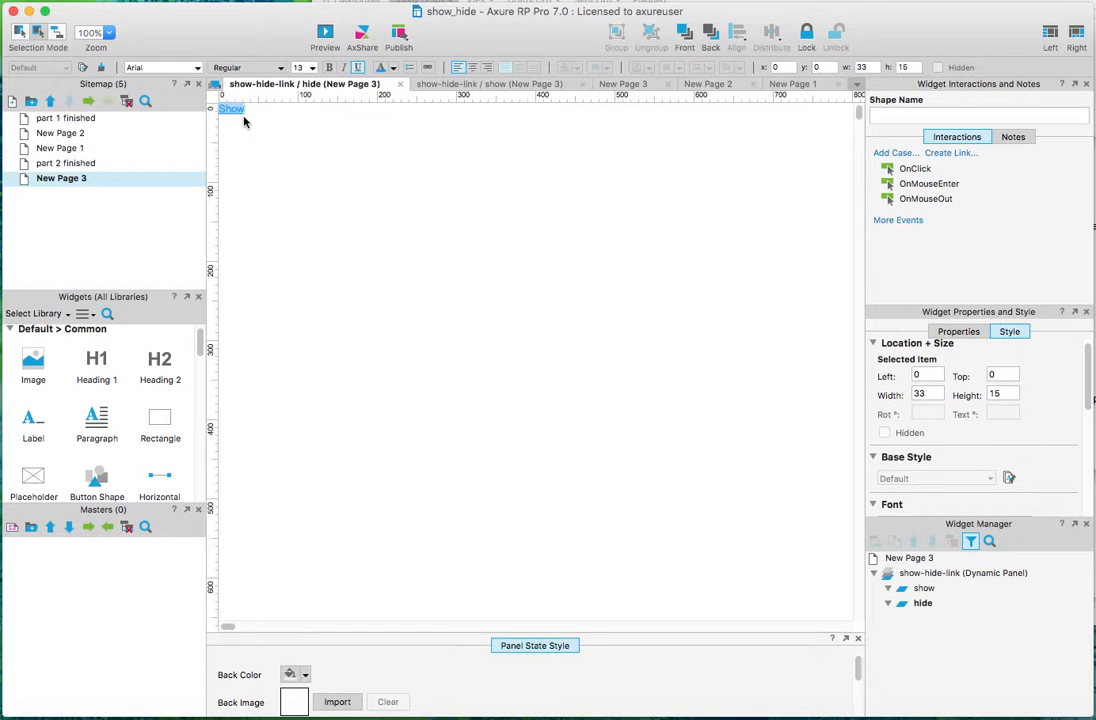
pyautogui.write('Hide')
pyautogui.click(245, 128)
# In the show state, add an OnClick case to the Show label that shows the content shape with a slide down animation
pyautogui.click(449, 88)
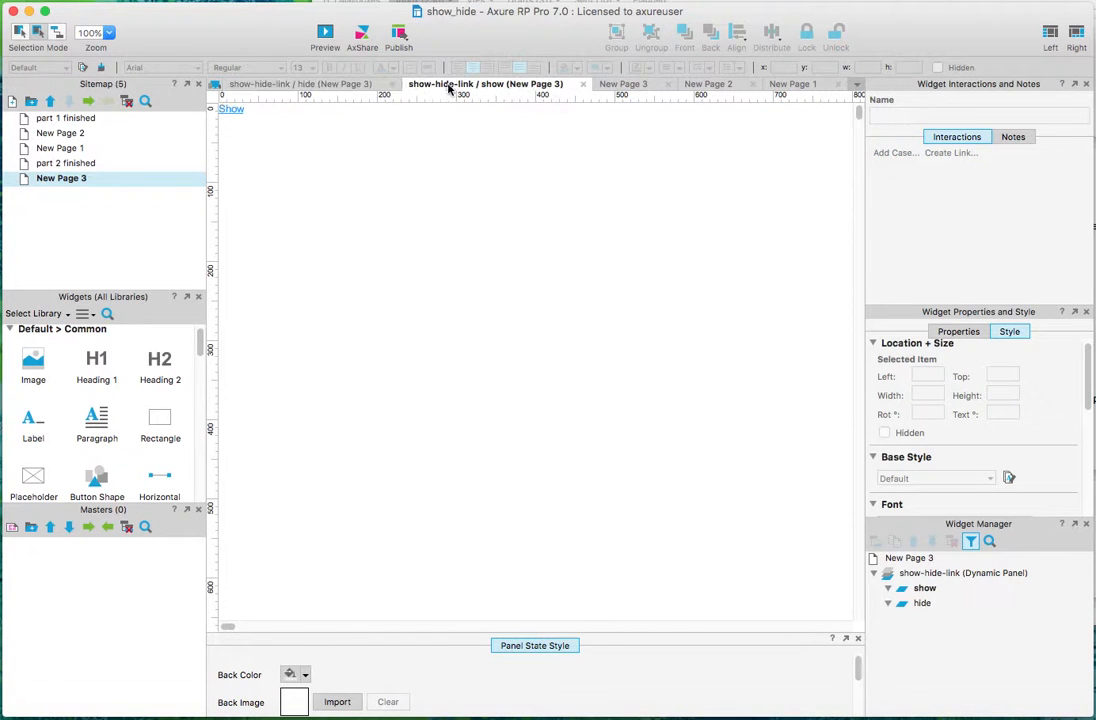
pyautogui.click(229, 109)
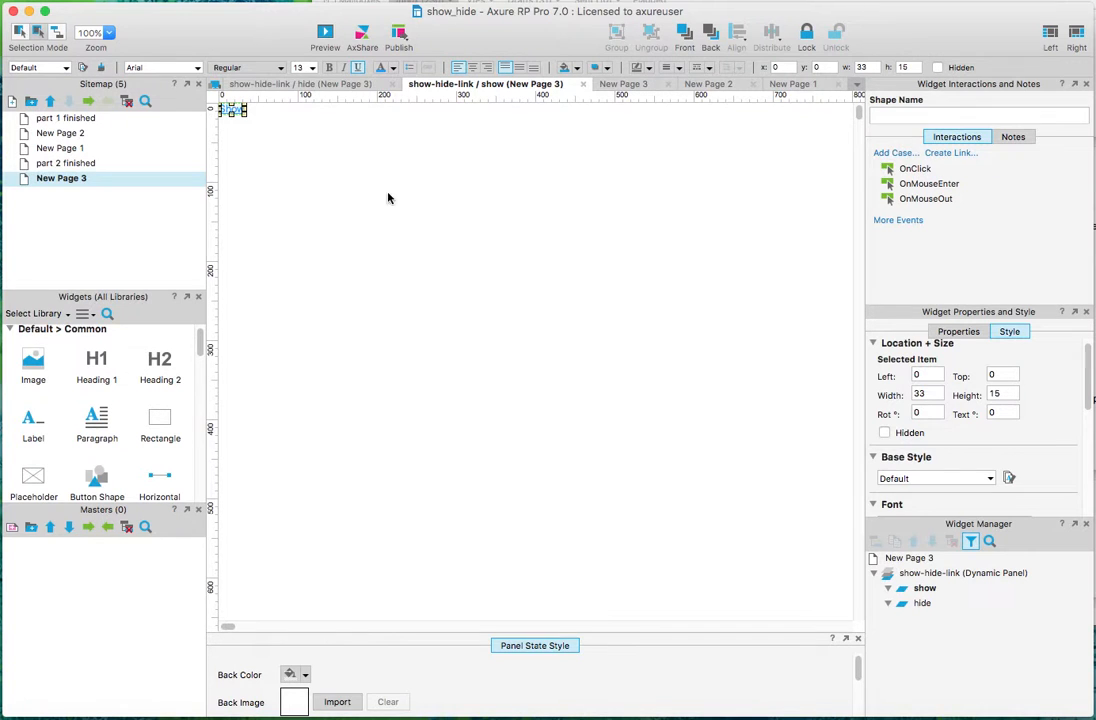
pyautogui.doubleClick(906, 170)
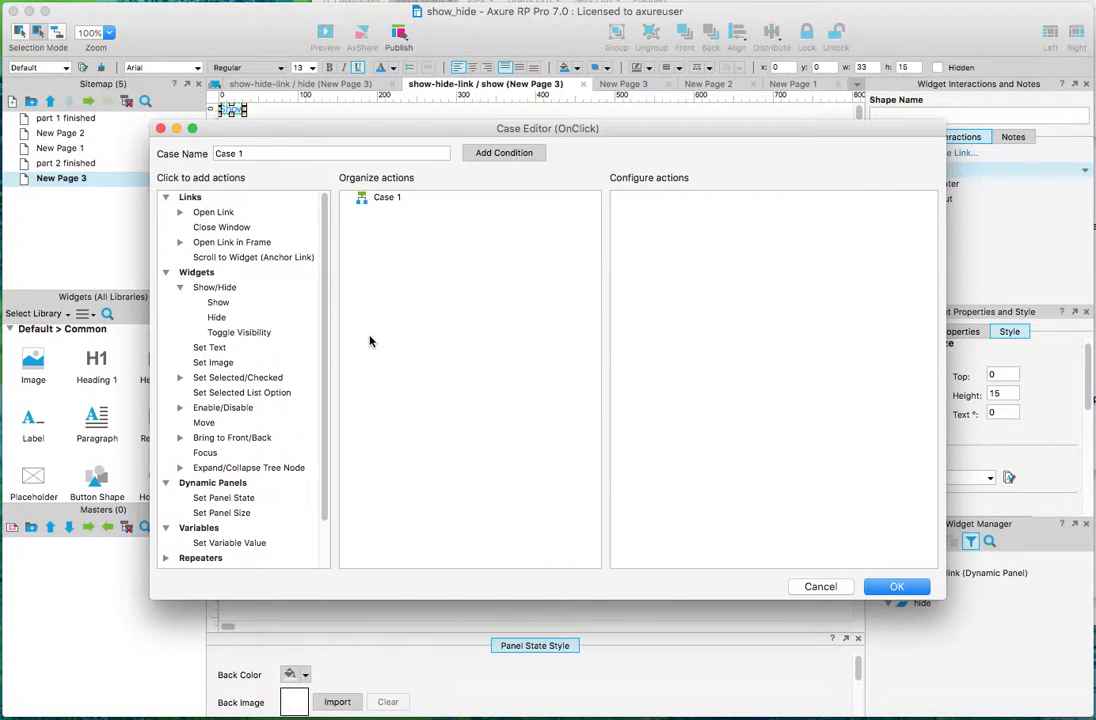
pyautogui.click(218, 302)
pyautogui.click(640, 297)
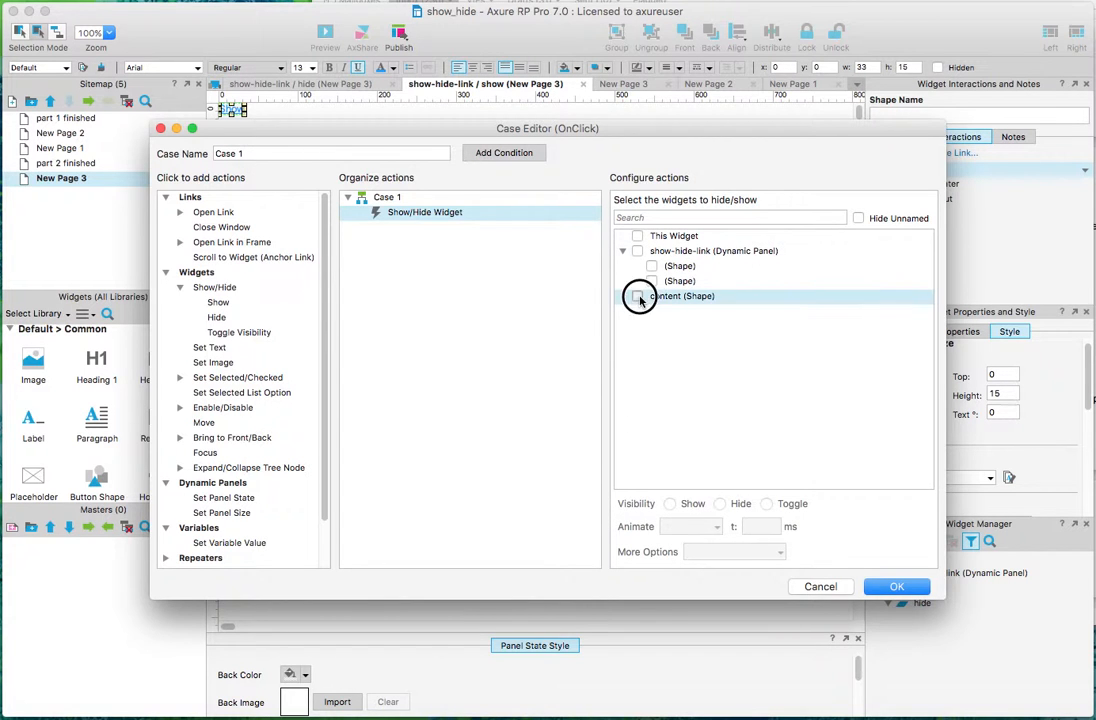
pyautogui.click(712, 527)
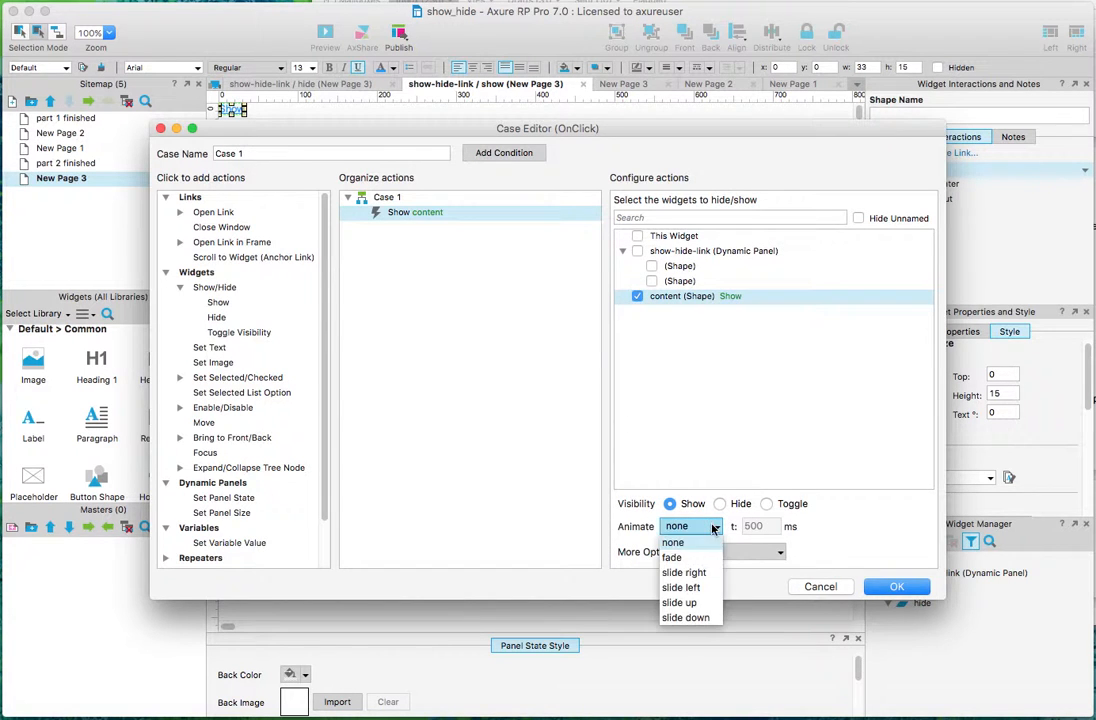
pyautogui.click(702, 617)
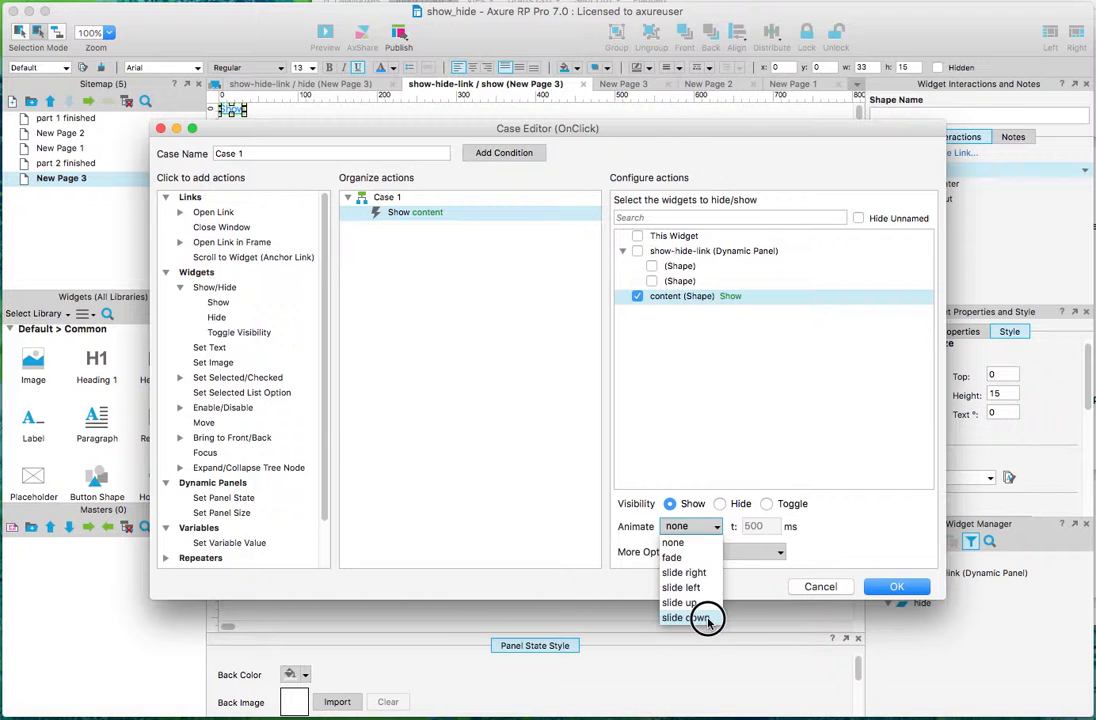
# Make the show action push the widgets below, using a swing animation
pyautogui.click(727, 555)
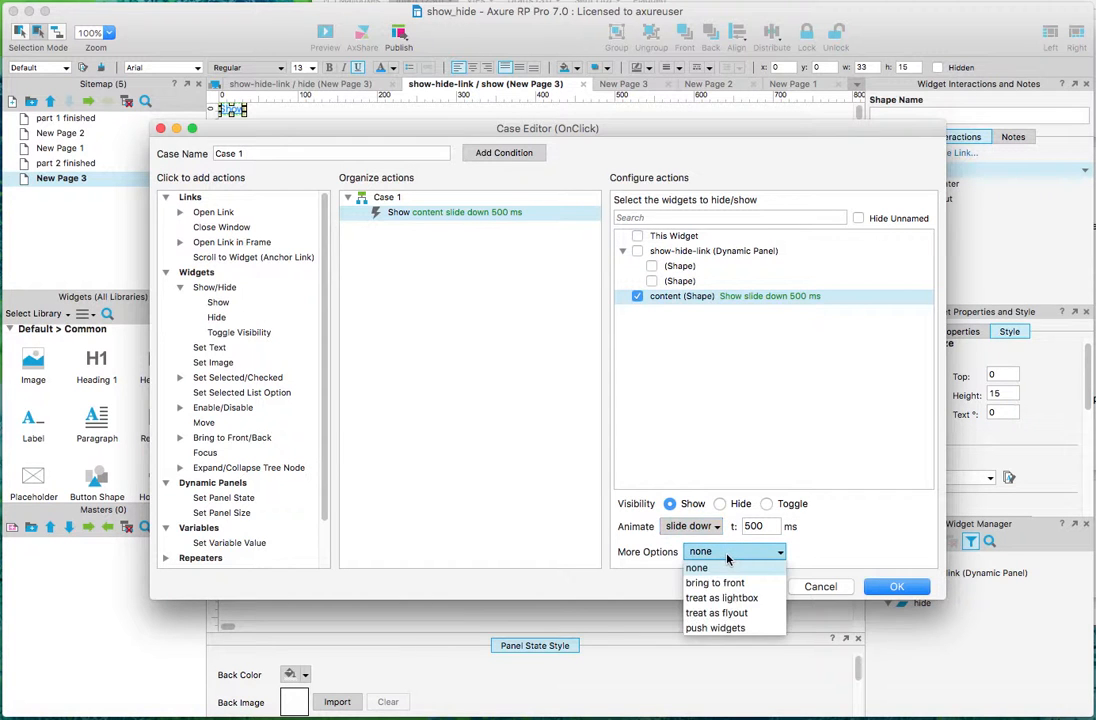
pyautogui.click(730, 627)
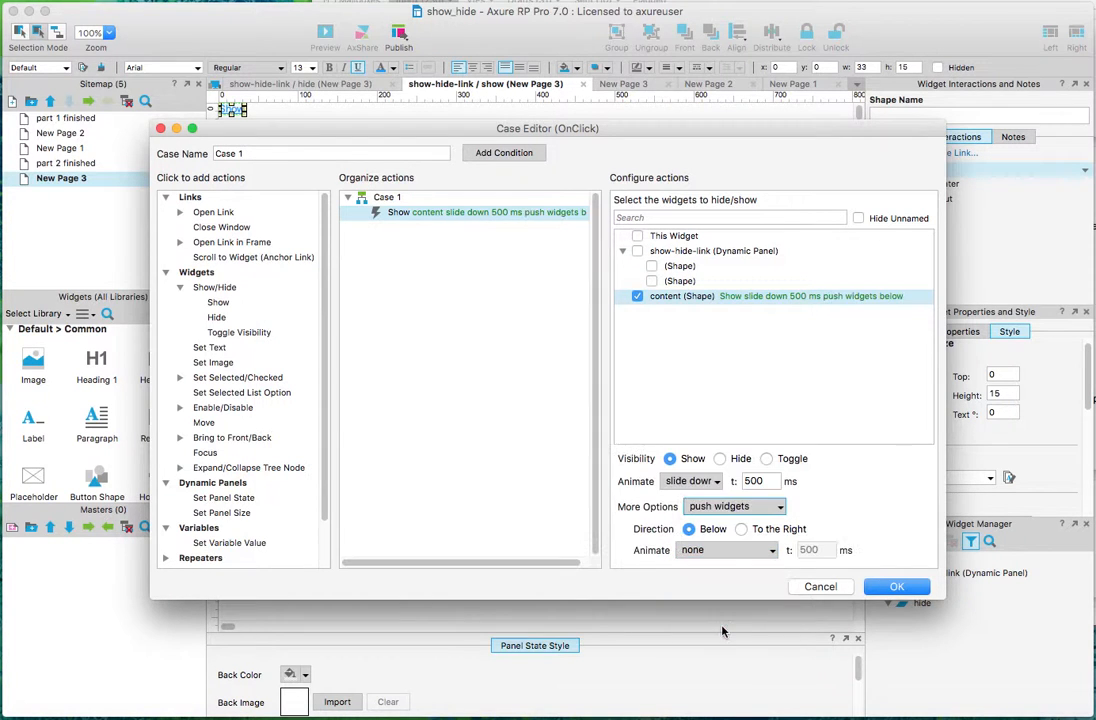
pyautogui.click(727, 550)
pyautogui.click(721, 581)
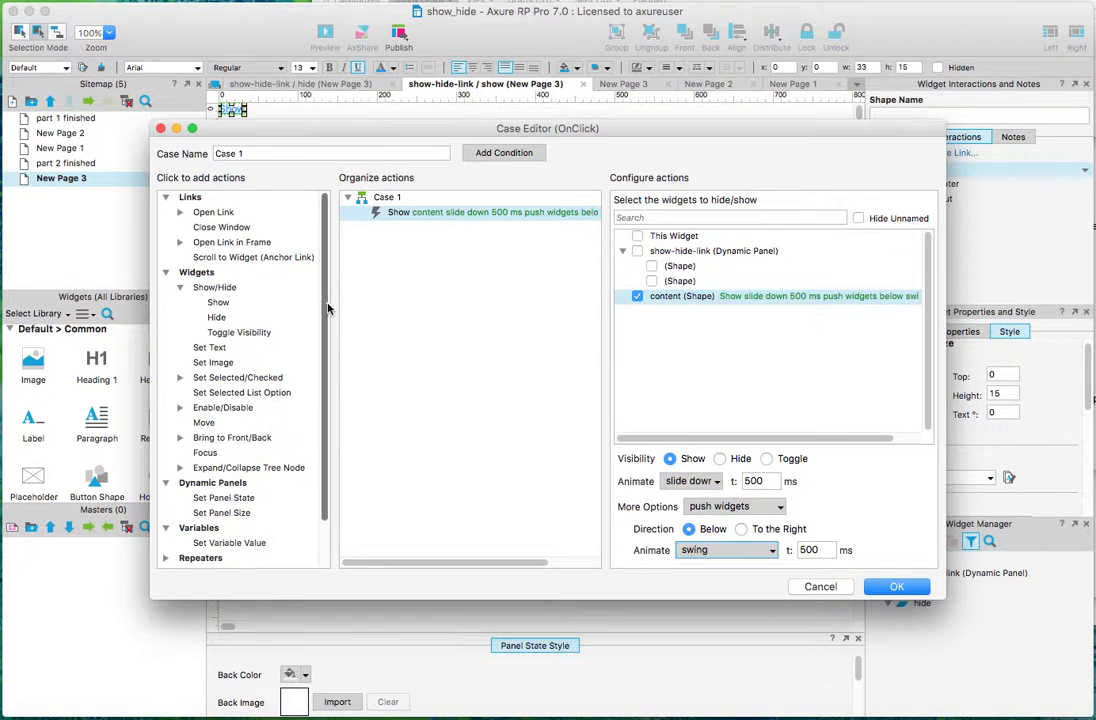
# Add an action to the Show label's click case that sets the show-hide-link panel to its hide state, and save the case
pyautogui.scroll(-3, 328, 298)
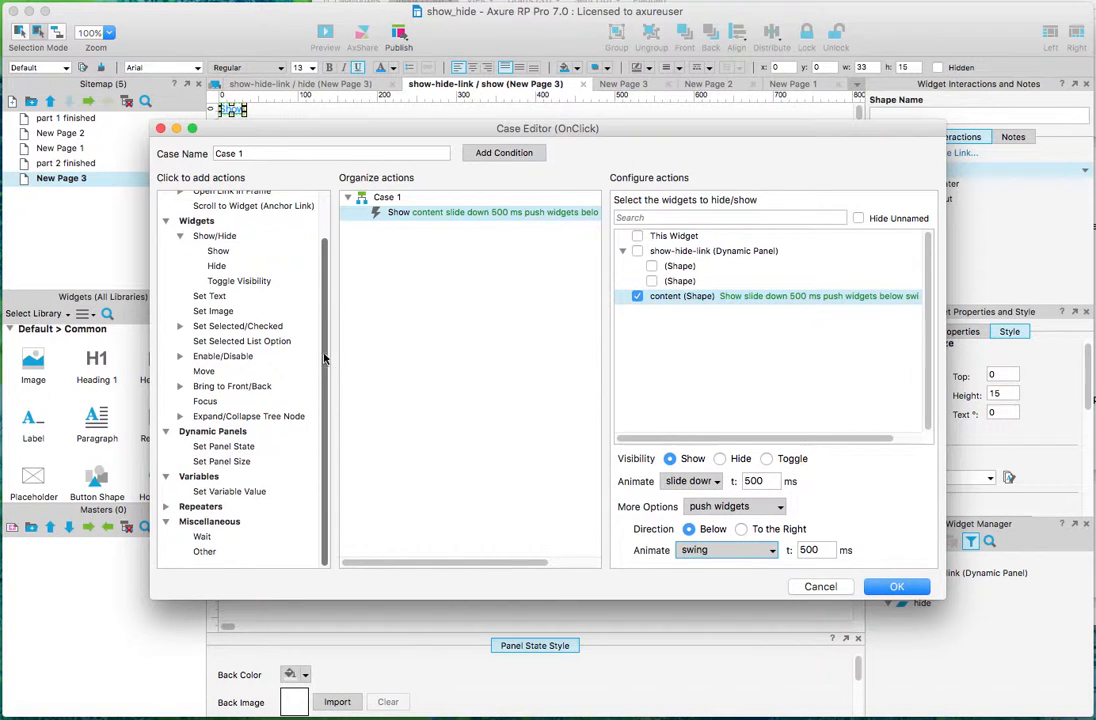
pyautogui.click(230, 449)
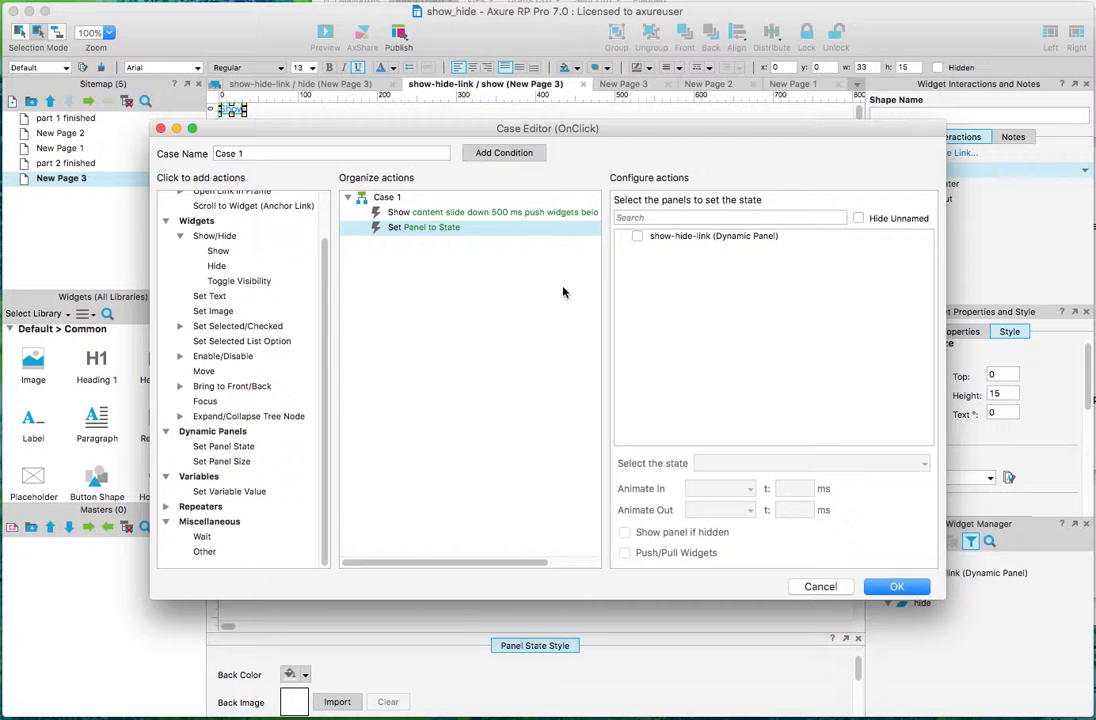
pyautogui.click(637, 236)
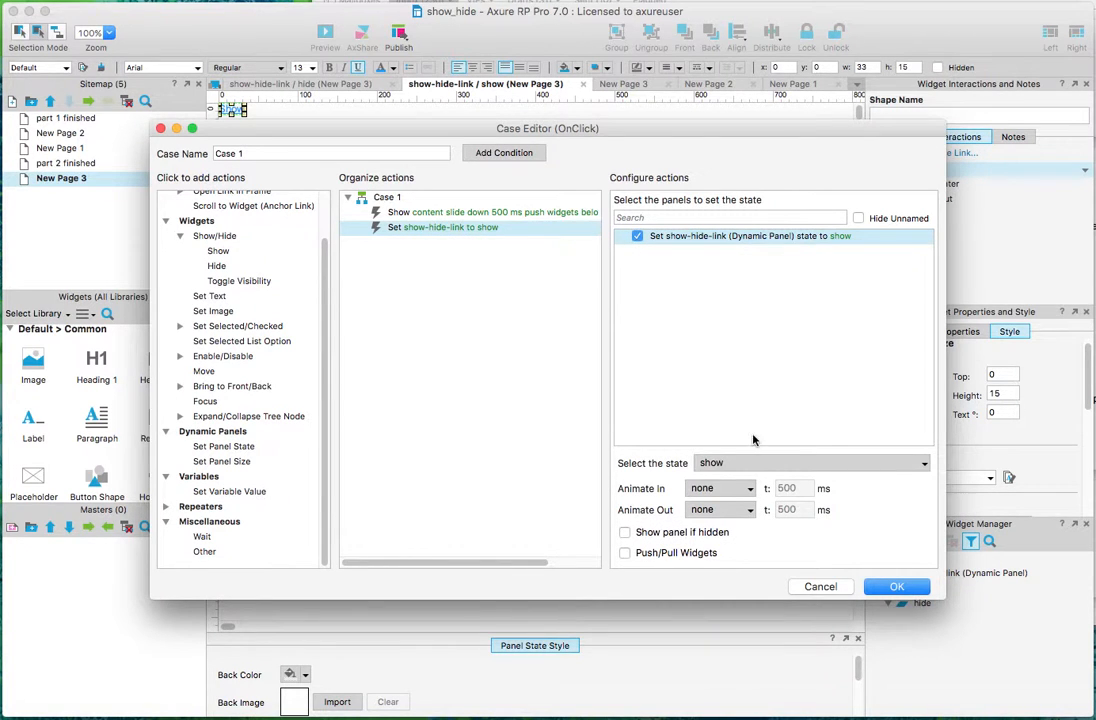
pyautogui.click(770, 463)
pyautogui.click(773, 494)
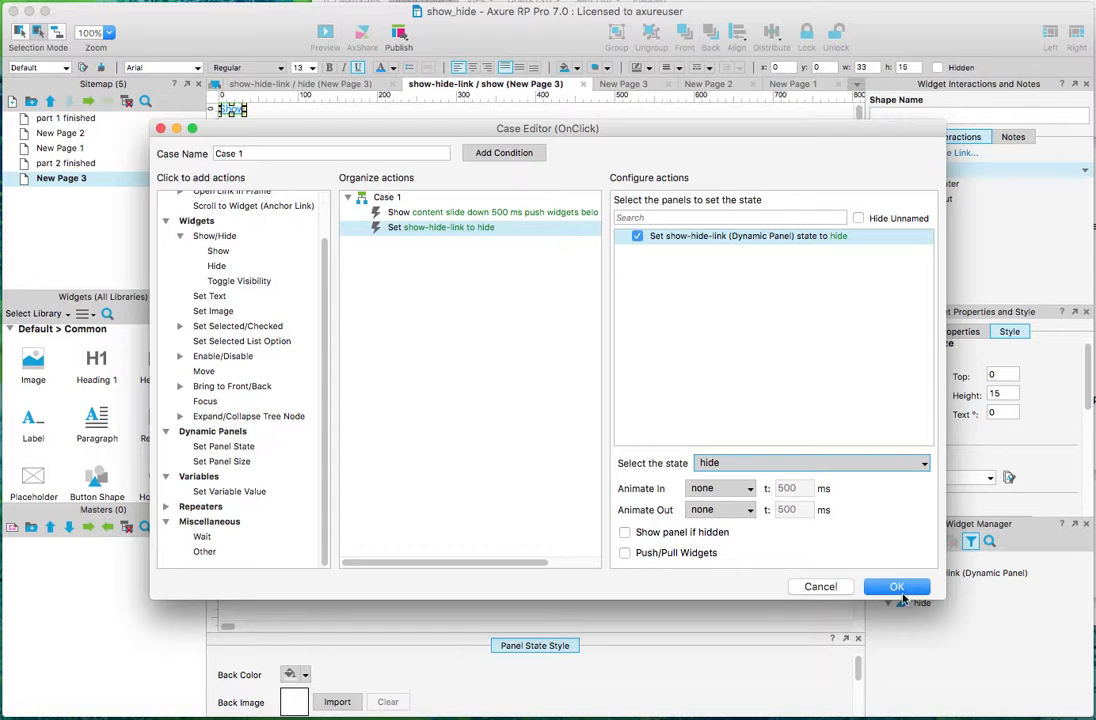
pyautogui.click(906, 590)
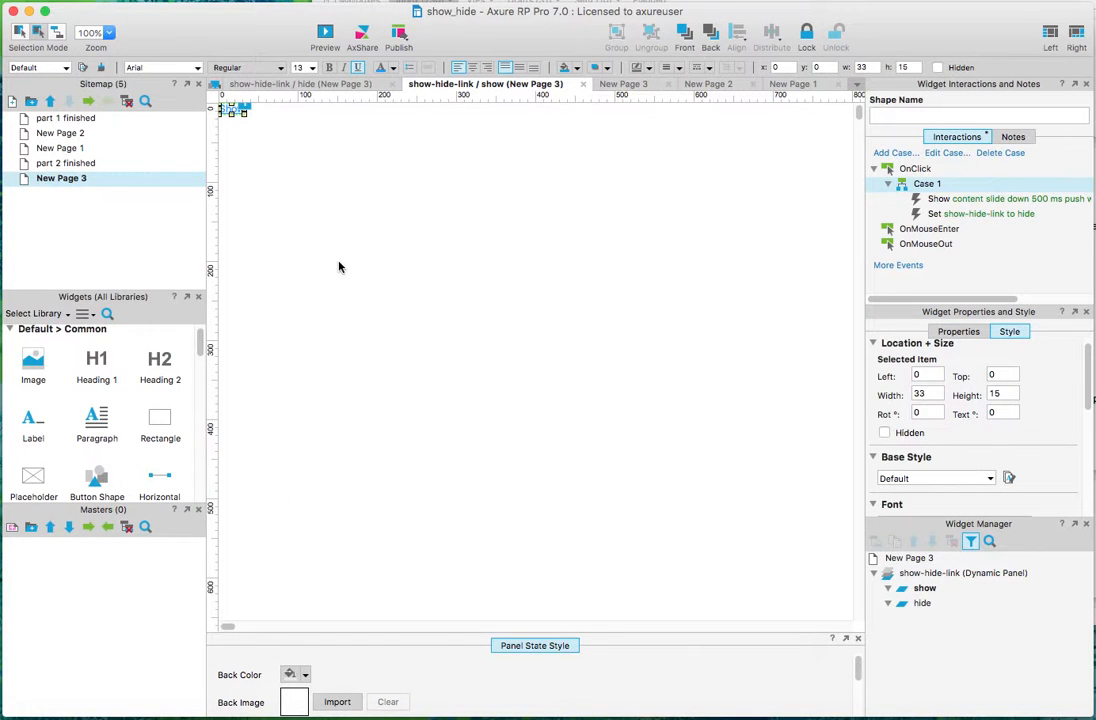
# In the hide state, add an OnClick case to the Hide label that hides the content shape with a slide up animation
pyautogui.click(582, 84)
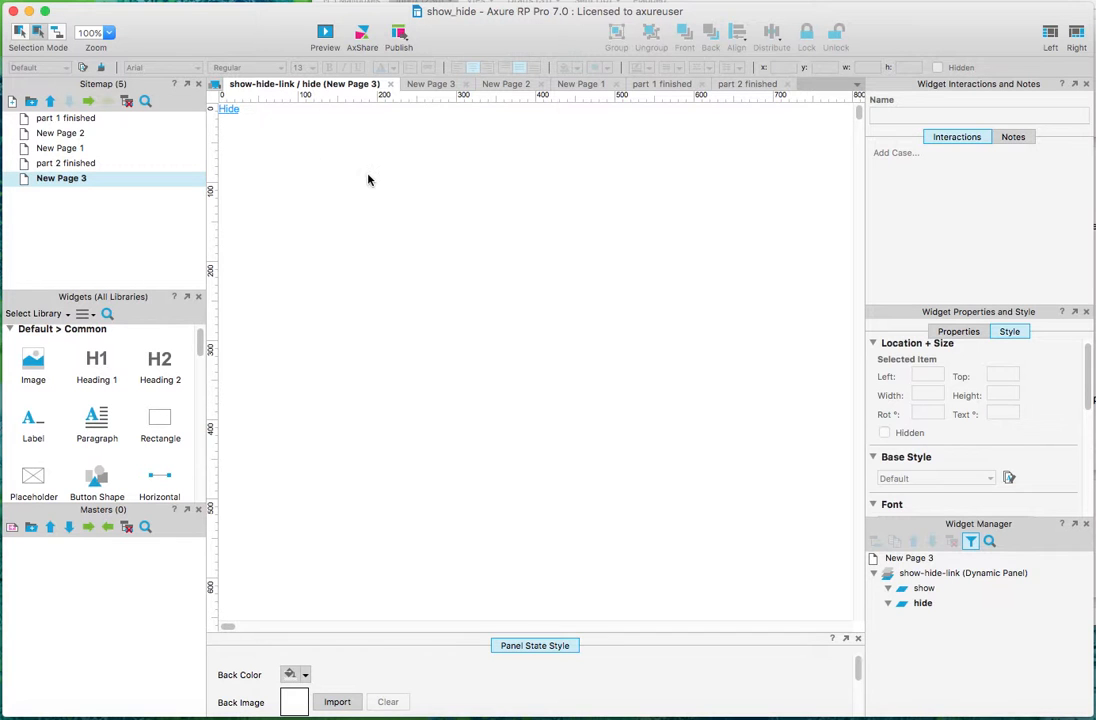
pyautogui.click(223, 110)
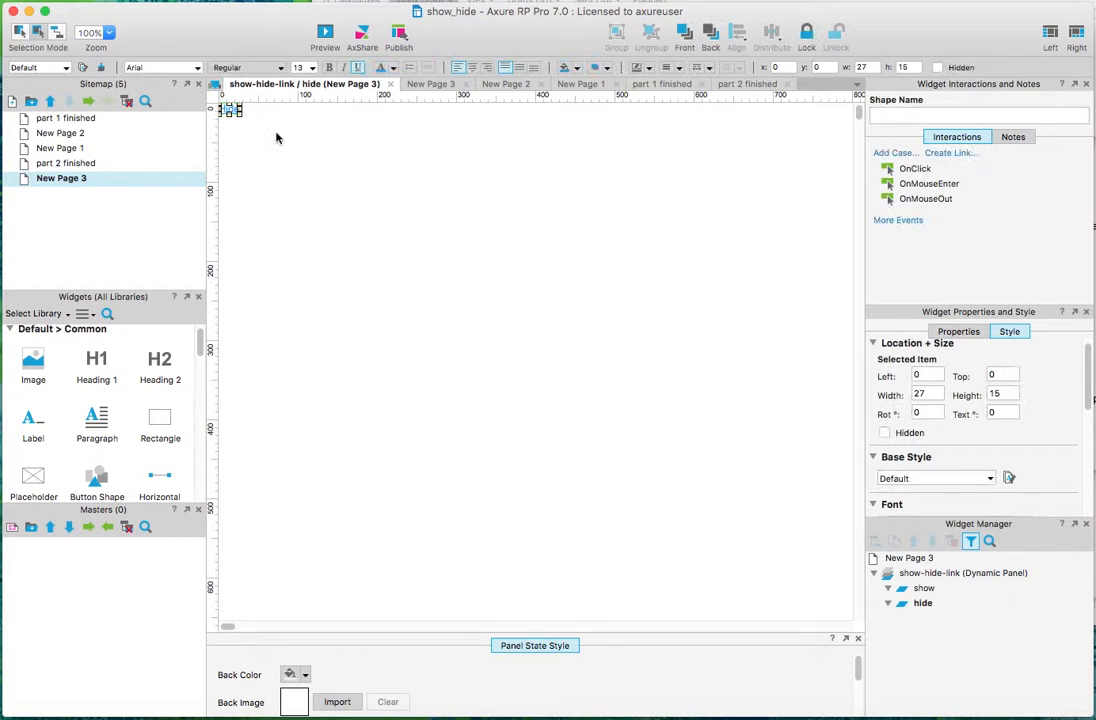
pyautogui.doubleClick(914, 170)
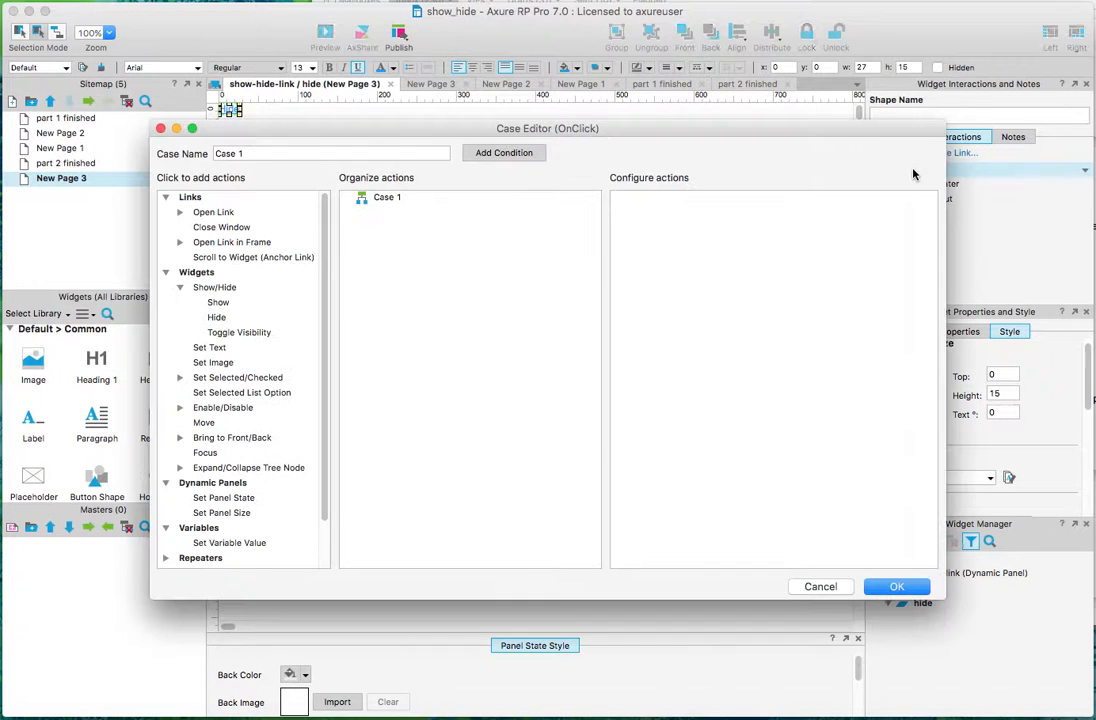
pyautogui.click(212, 317)
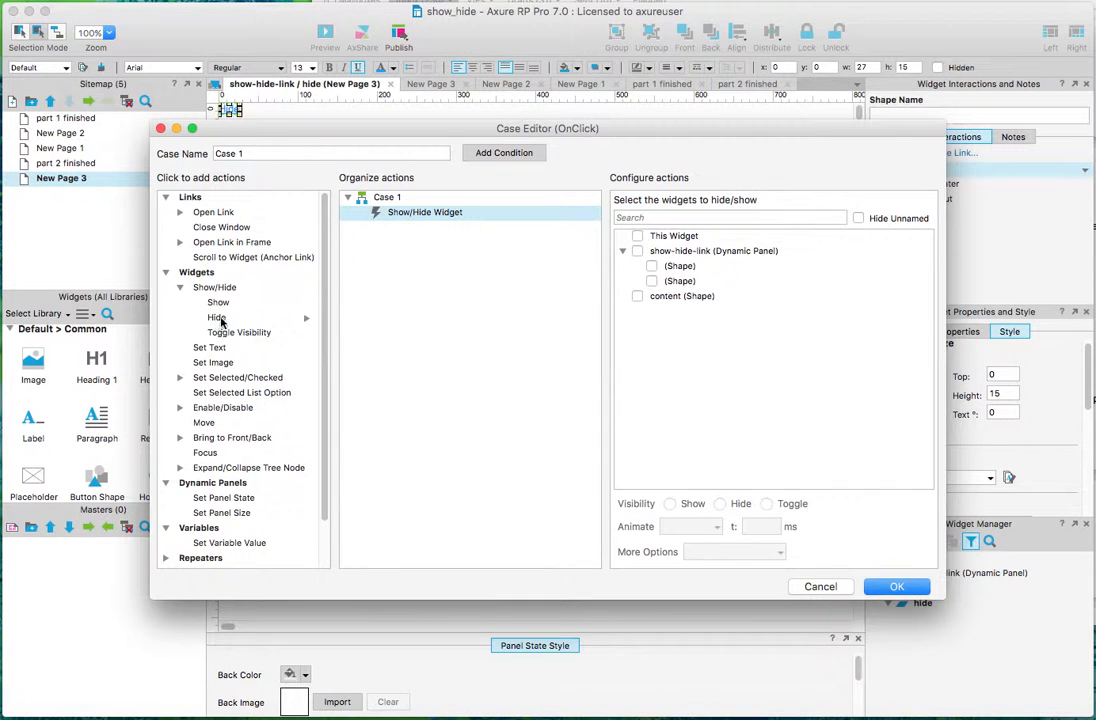
pyautogui.click(638, 297)
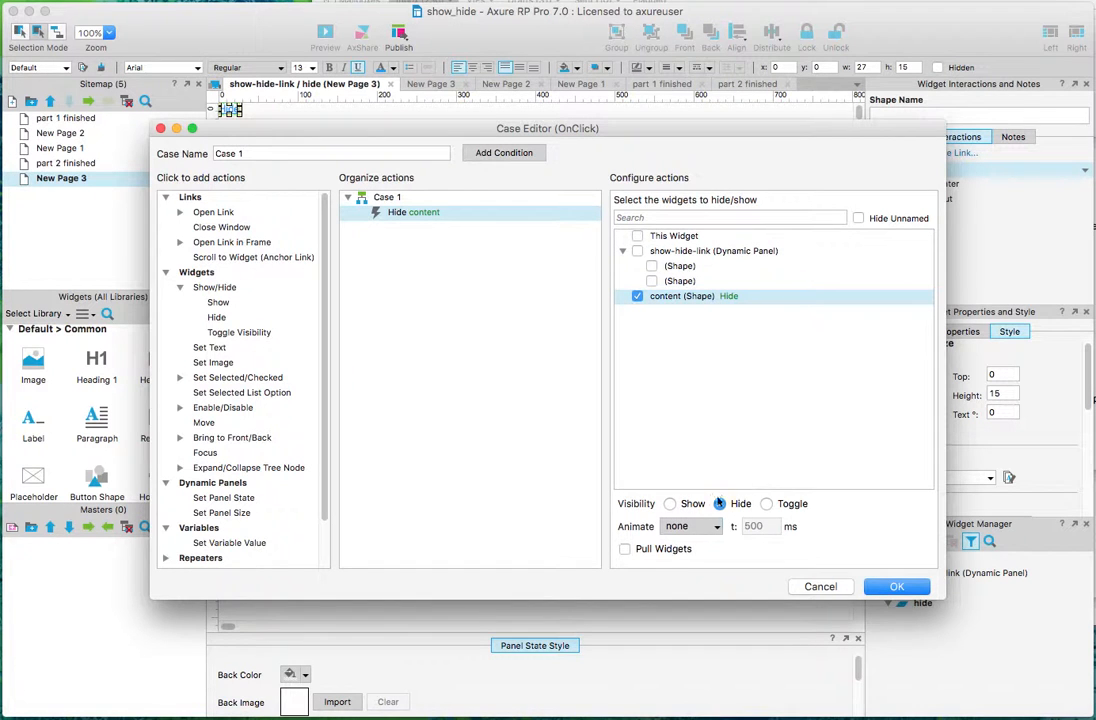
pyautogui.click(704, 528)
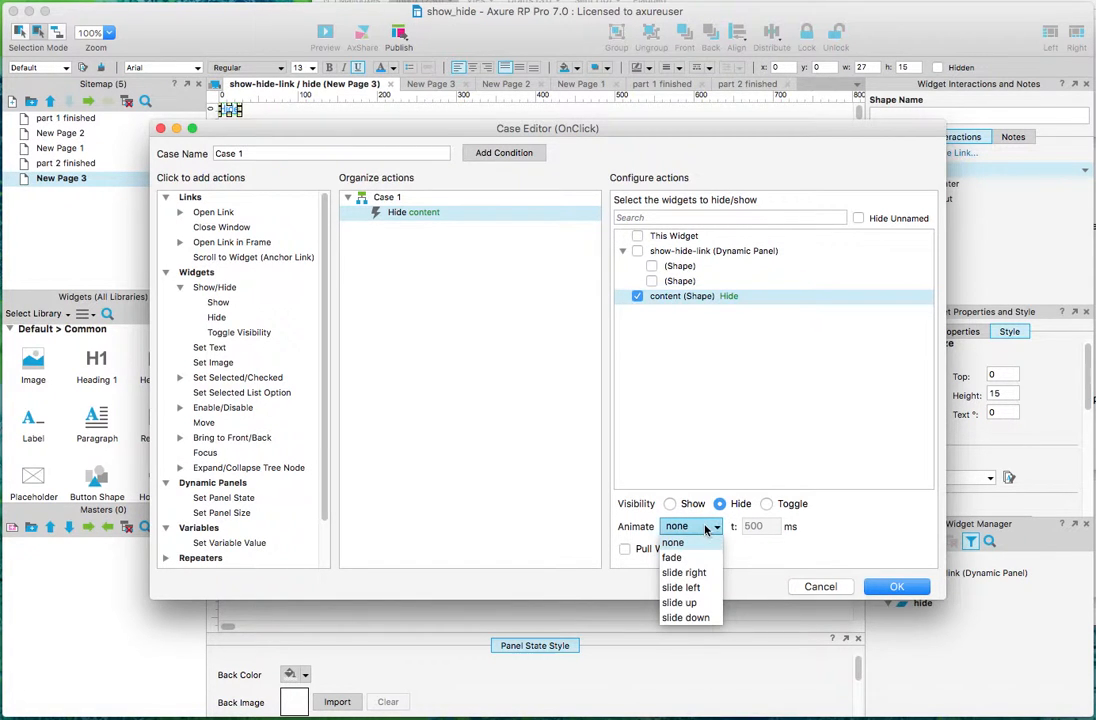
pyautogui.click(688, 602)
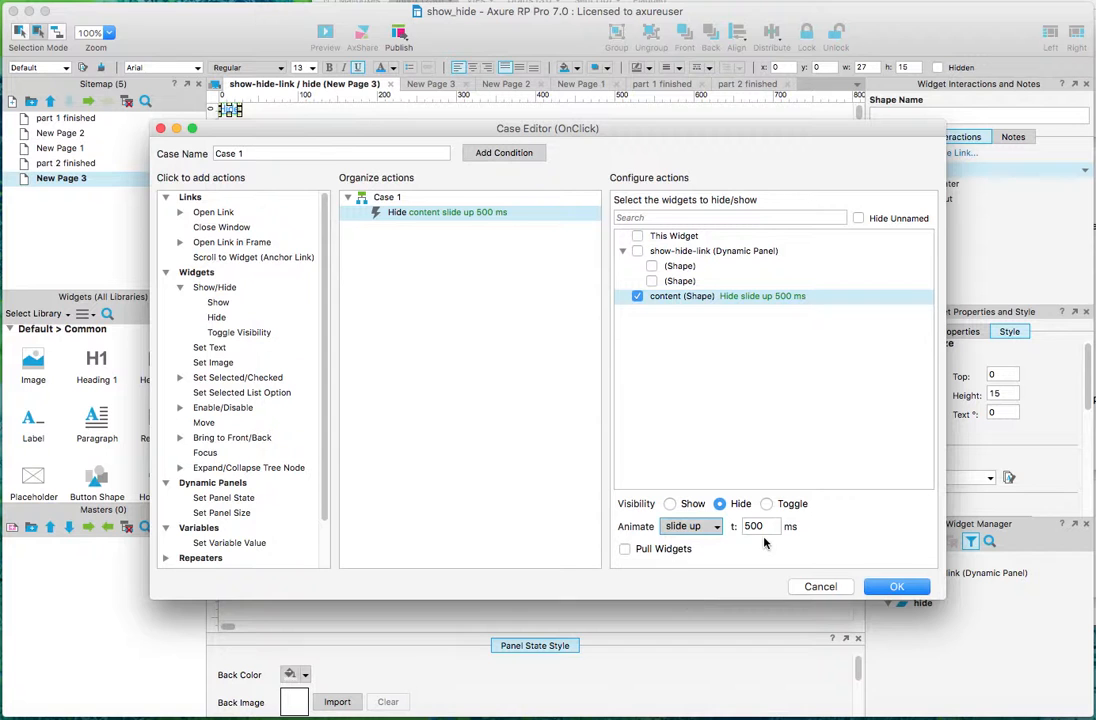
# Make the hide action pull the widgets below, using a swing animation
pyautogui.click(625, 550)
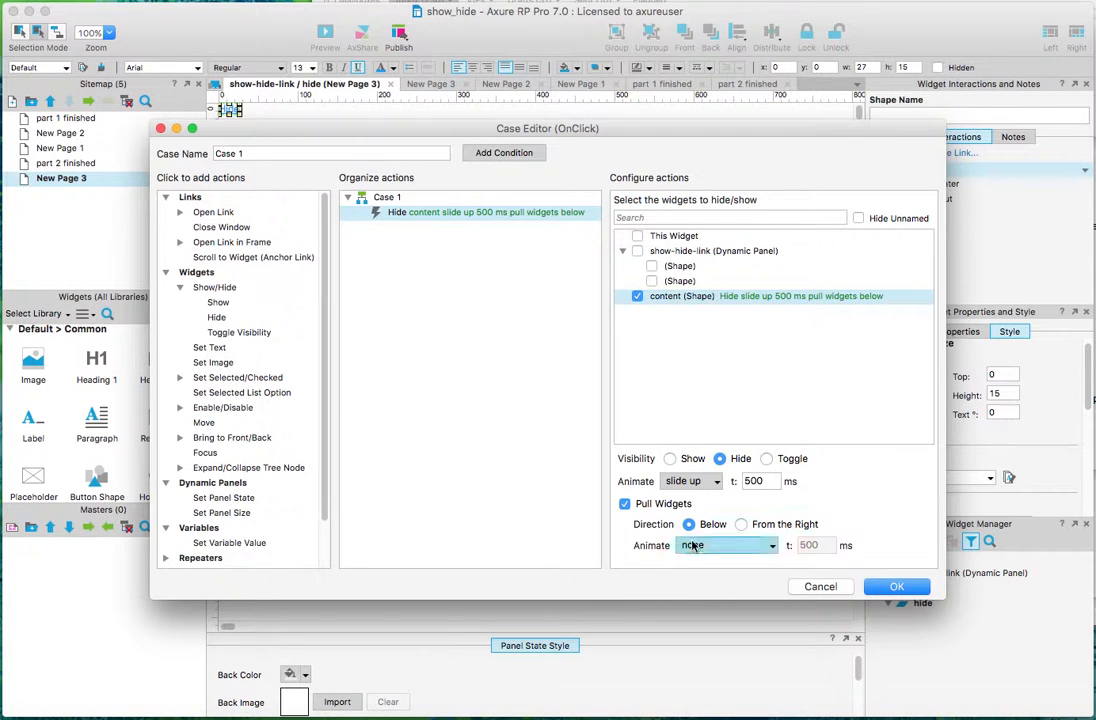
pyautogui.click(765, 546)
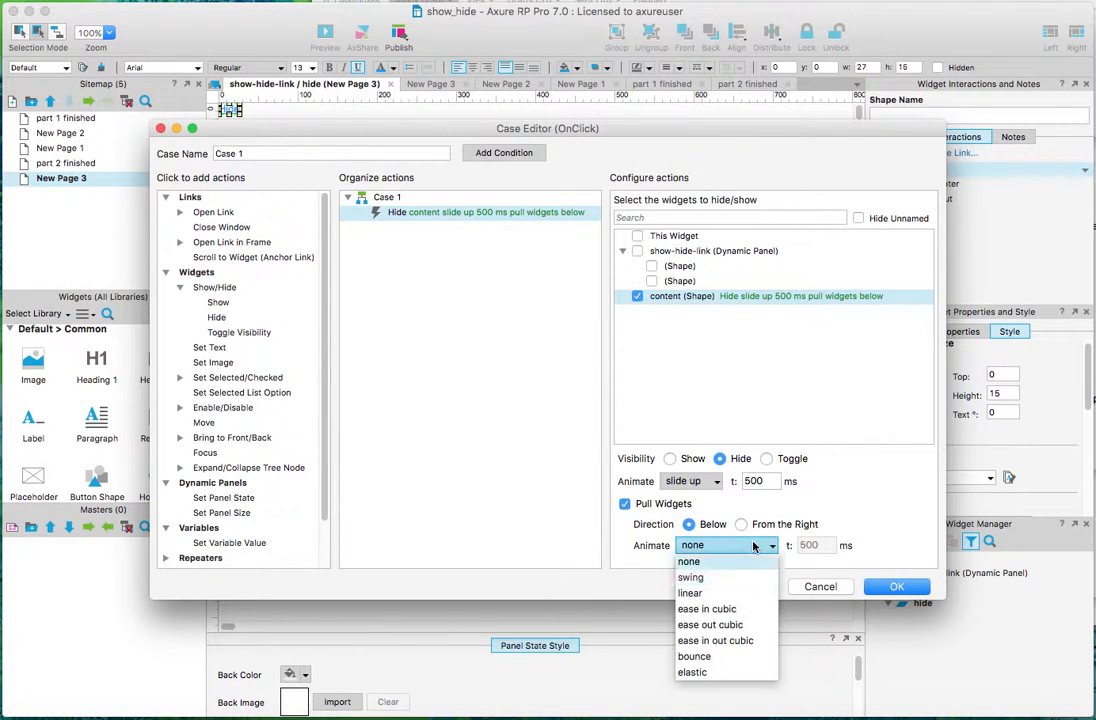
pyautogui.click(745, 570)
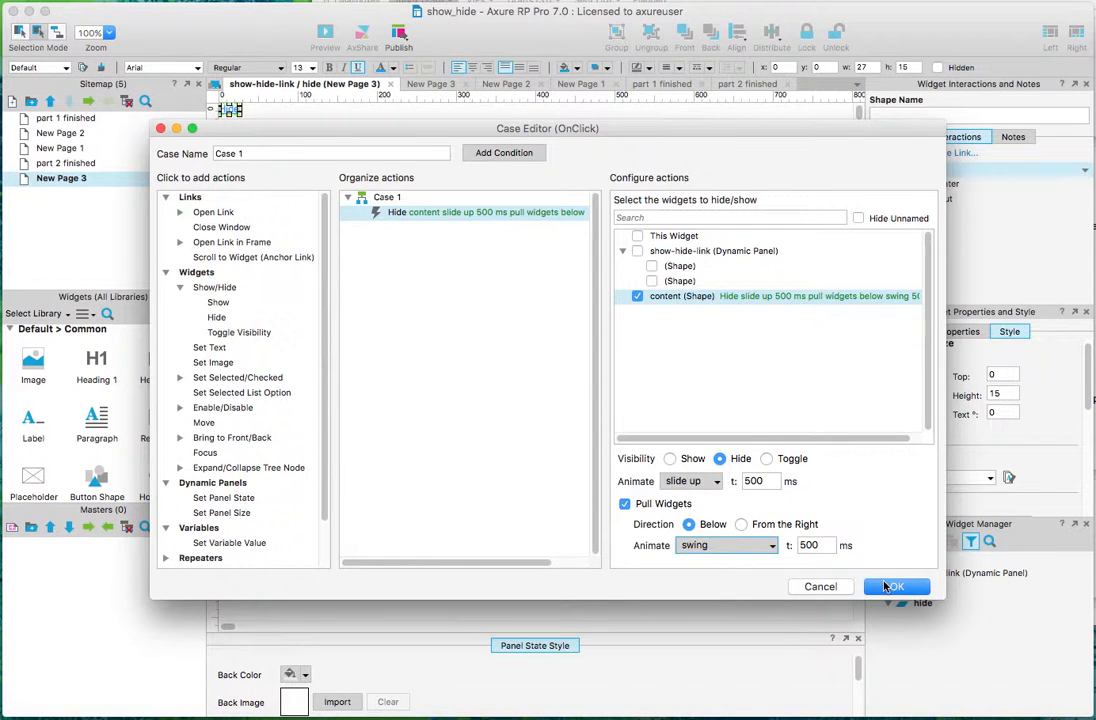
# Add an action to the Hide label's case that sets the show-hide-link panel to its show state, and save the case
pyautogui.scroll(-3, 300, 440)
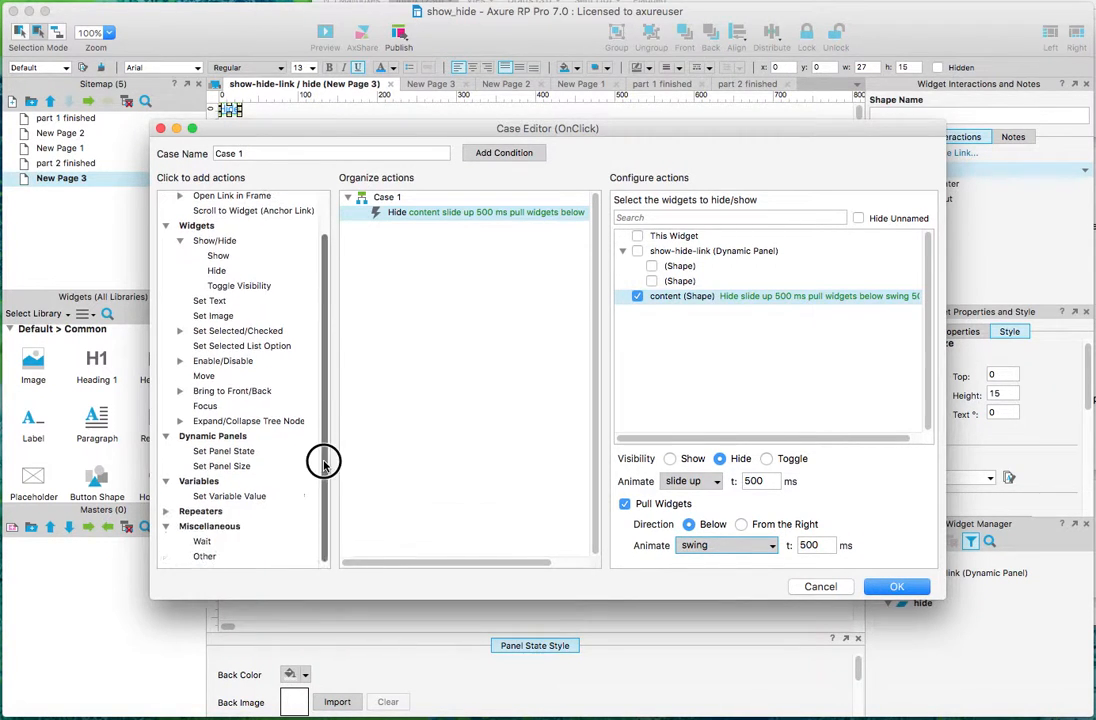
pyautogui.click(222, 451)
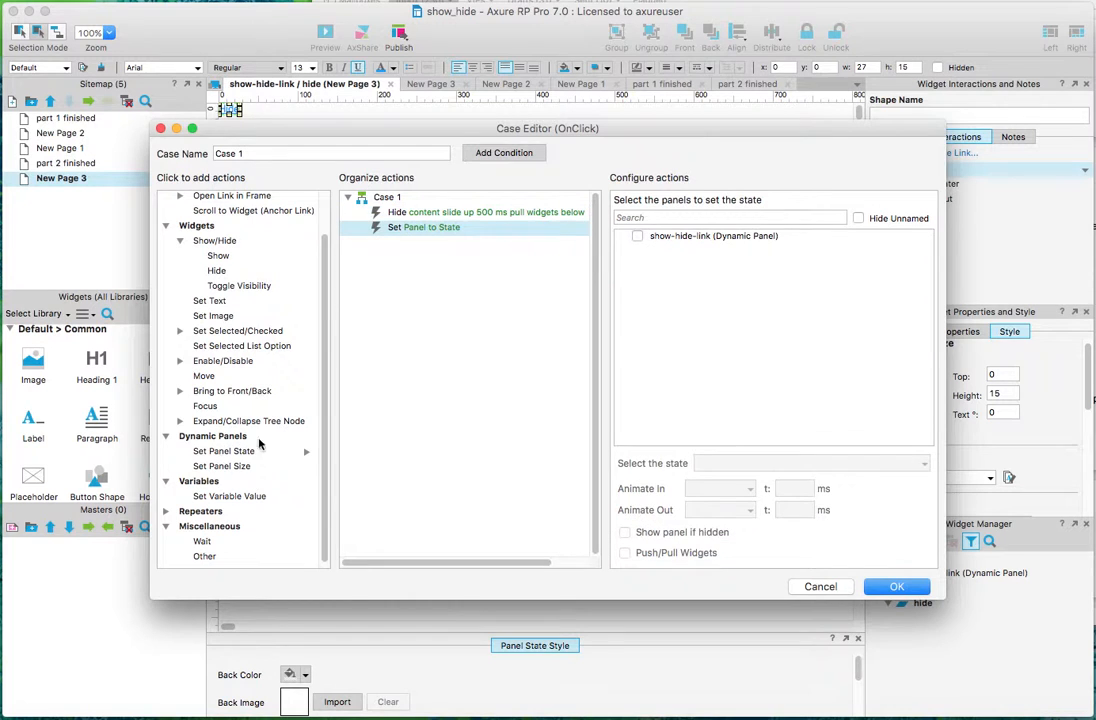
pyautogui.click(637, 236)
pyautogui.click(756, 462)
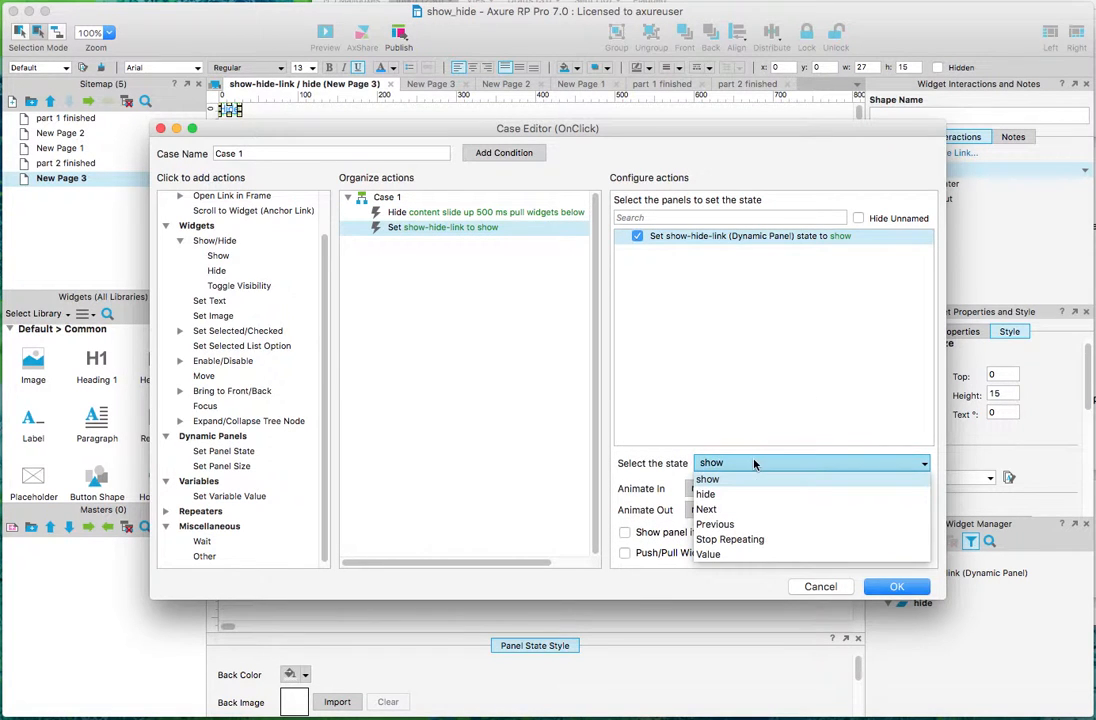
pyautogui.click(709, 482)
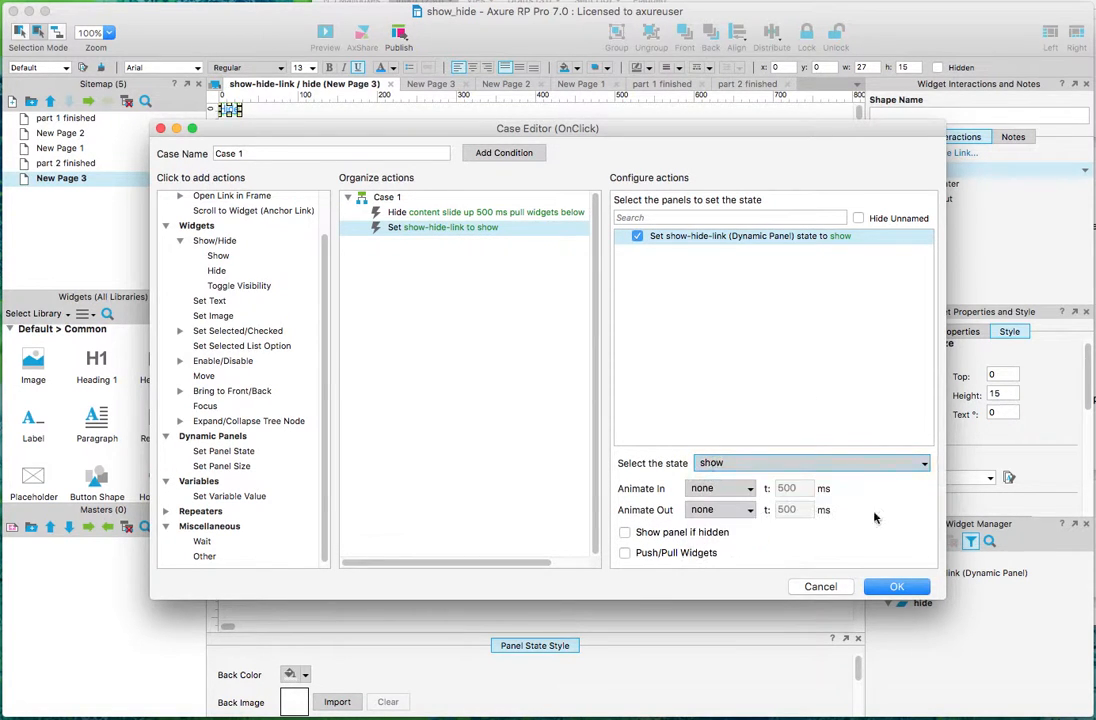
pyautogui.click(898, 588)
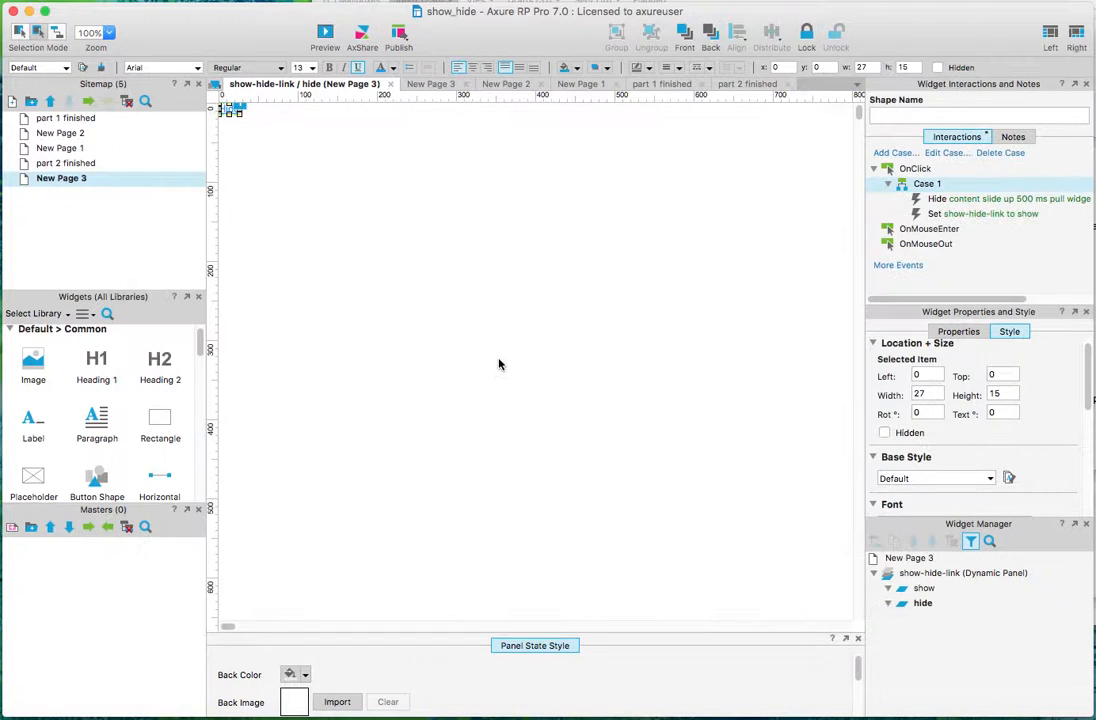
pyautogui.click(500, 364)
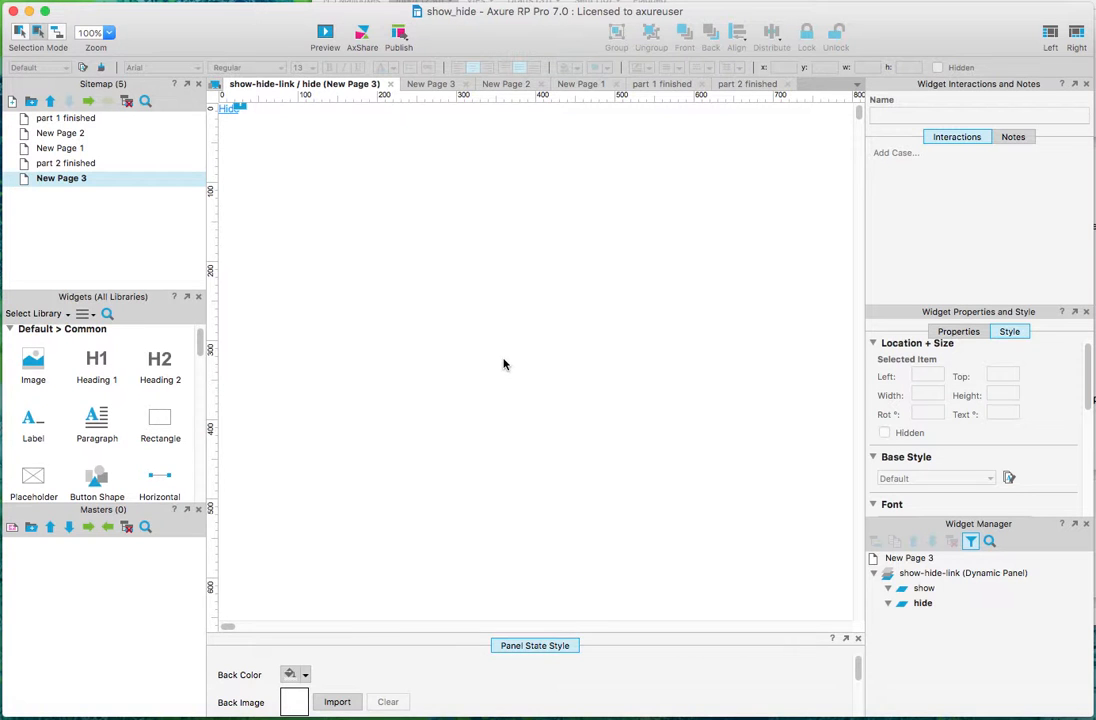
# Preview New Page 3 in the browser, toggle the Show/Hide link repeatedly to test it, and return to Axure
pyautogui.press('F5')
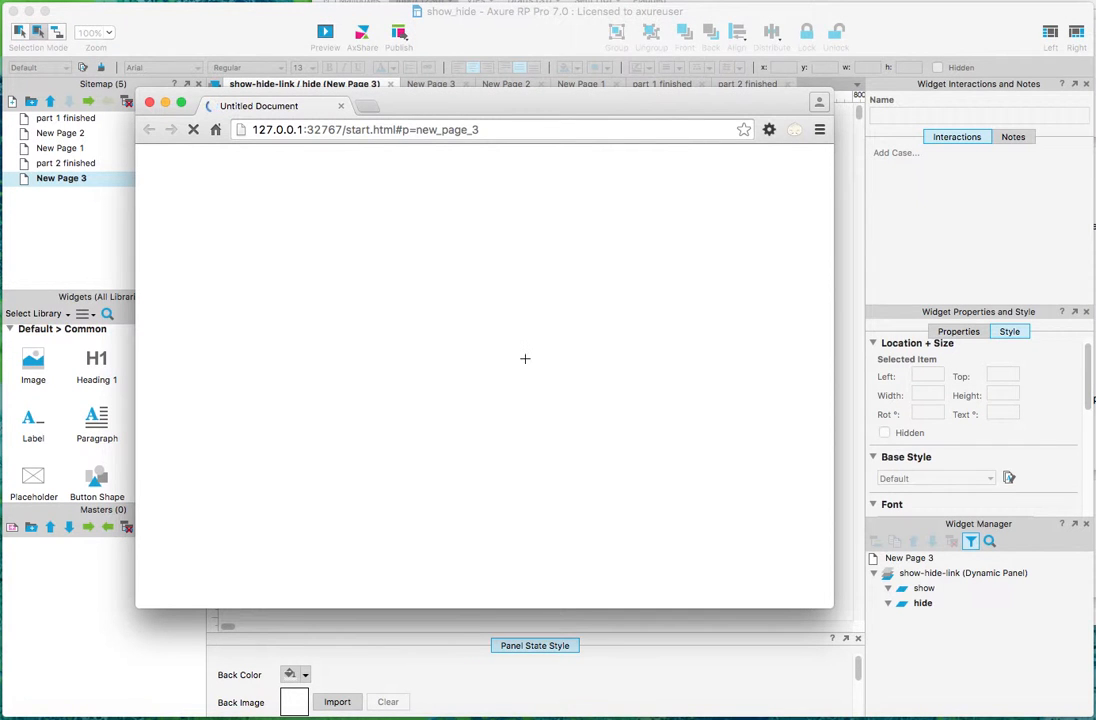
pyautogui.click(483, 248)
pyautogui.click(483, 248)
pyautogui.click(483, 248)
pyautogui.click(484, 248)
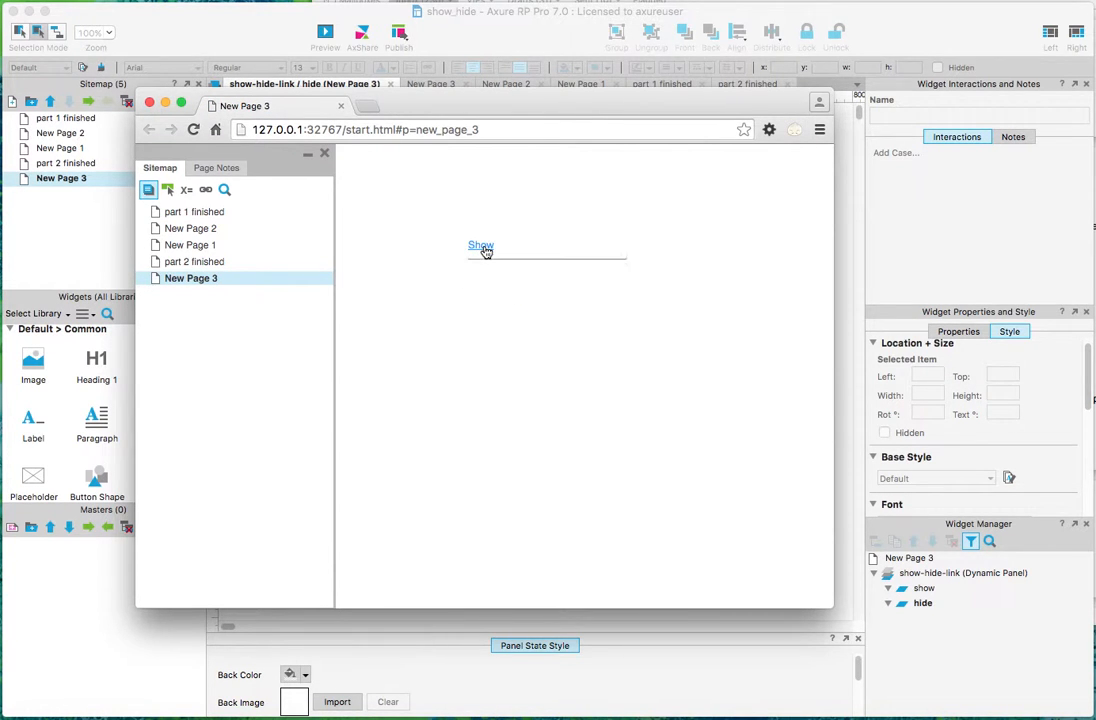
pyautogui.click(484, 248)
pyautogui.click(481, 247)
pyautogui.click(481, 247)
pyautogui.click(486, 250)
pyautogui.click(486, 250)
pyautogui.click(484, 248)
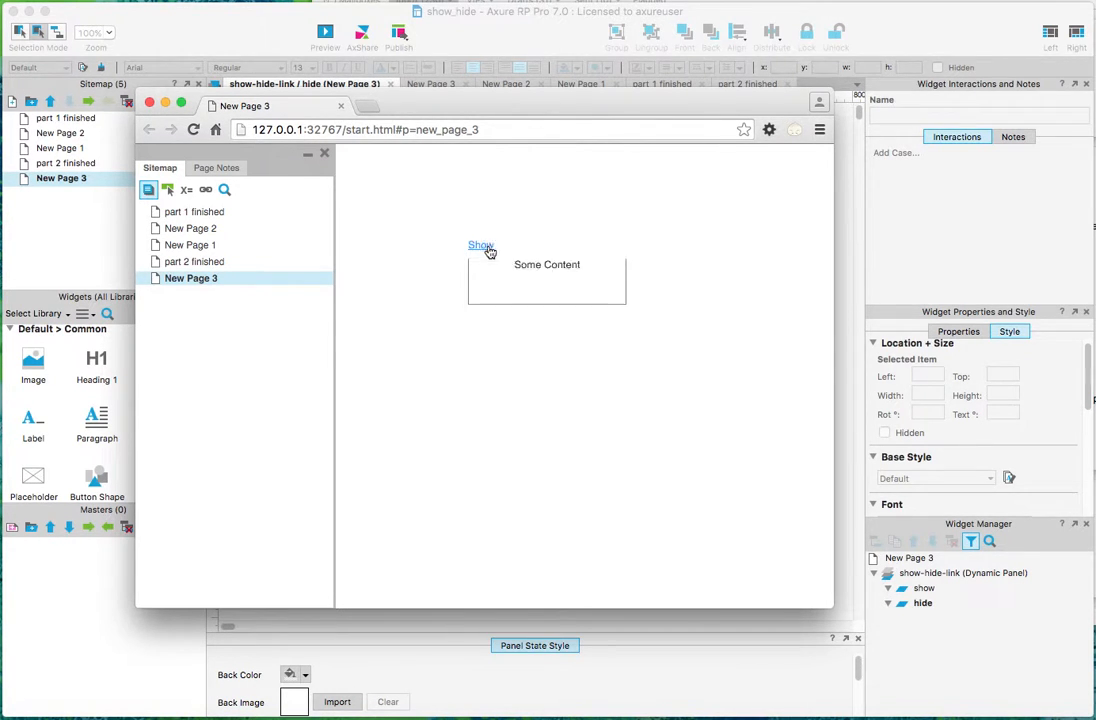
pyautogui.click(484, 248)
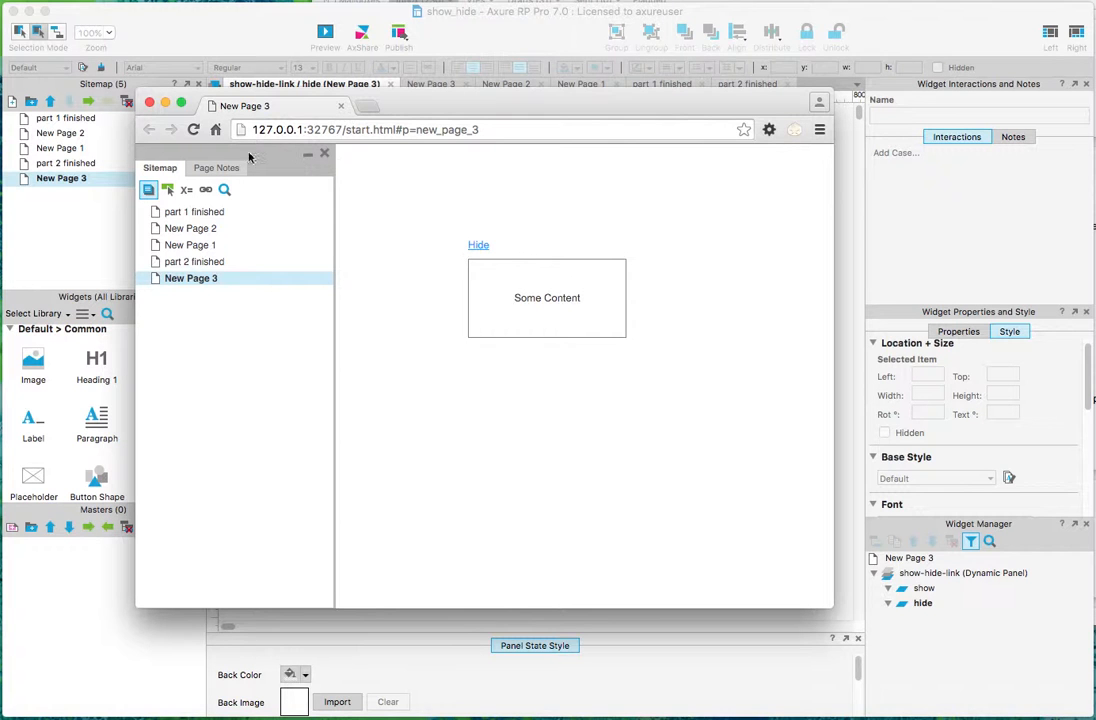
pyautogui.click(310, 192)
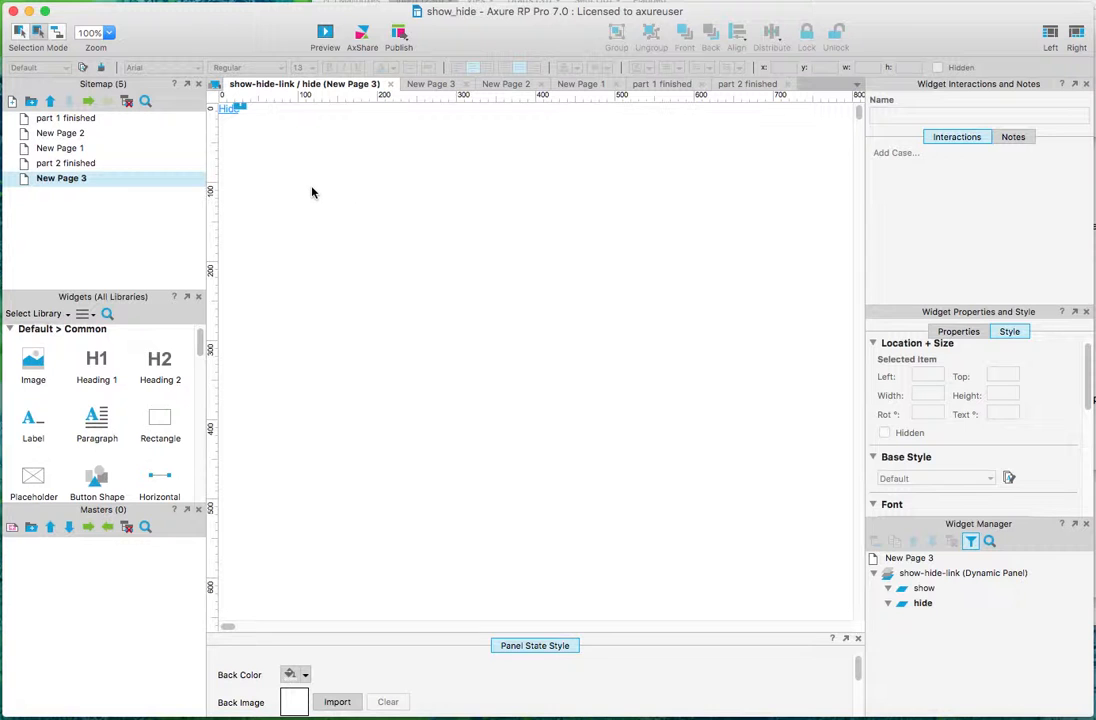
# Return to New Page 3 and open all states of the show-hide-link dynamic panel for editing
pyautogui.click(389, 84)
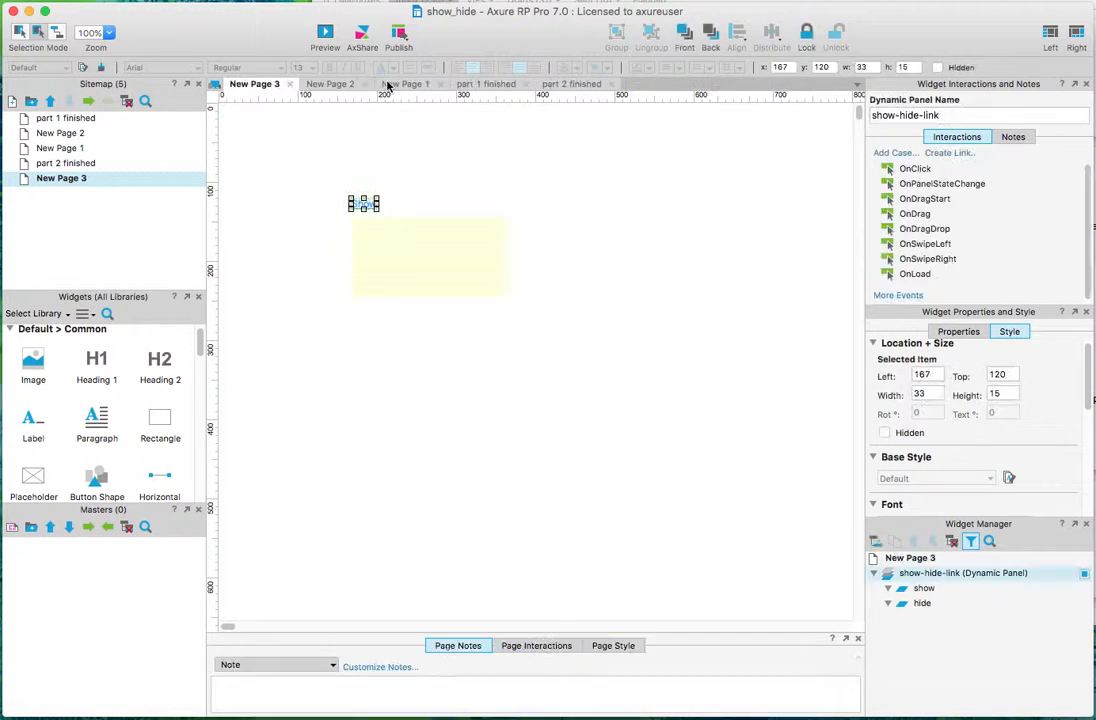
pyautogui.click(360, 205)
pyautogui.doubleClick(360, 205)
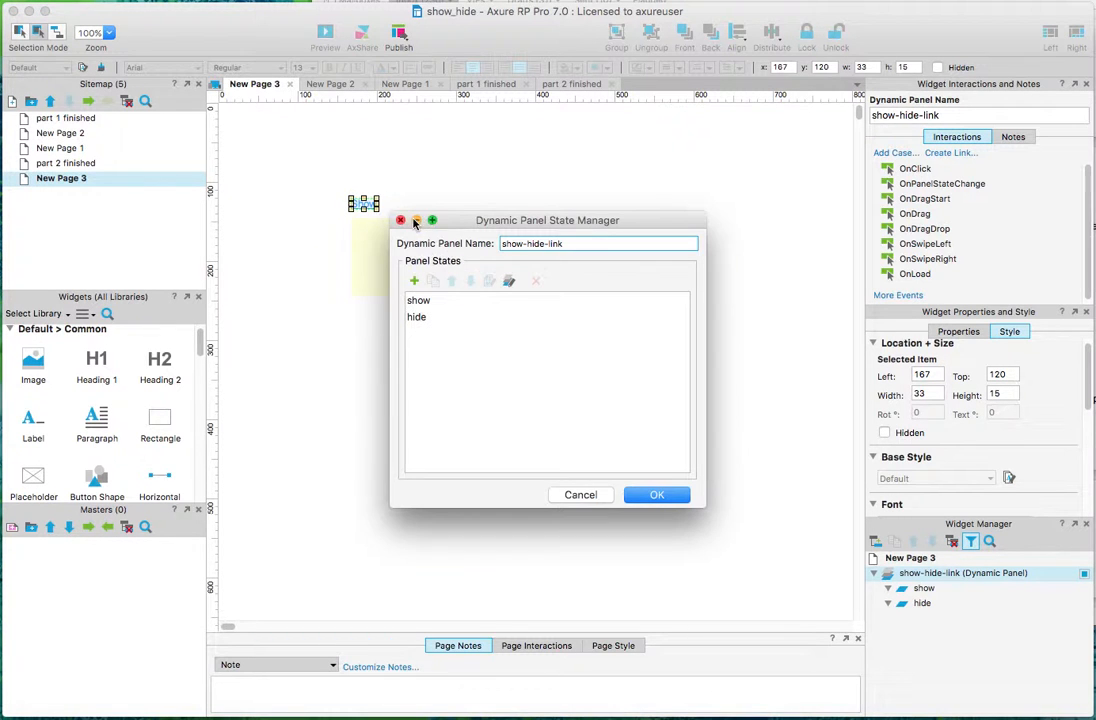
pyautogui.click(509, 282)
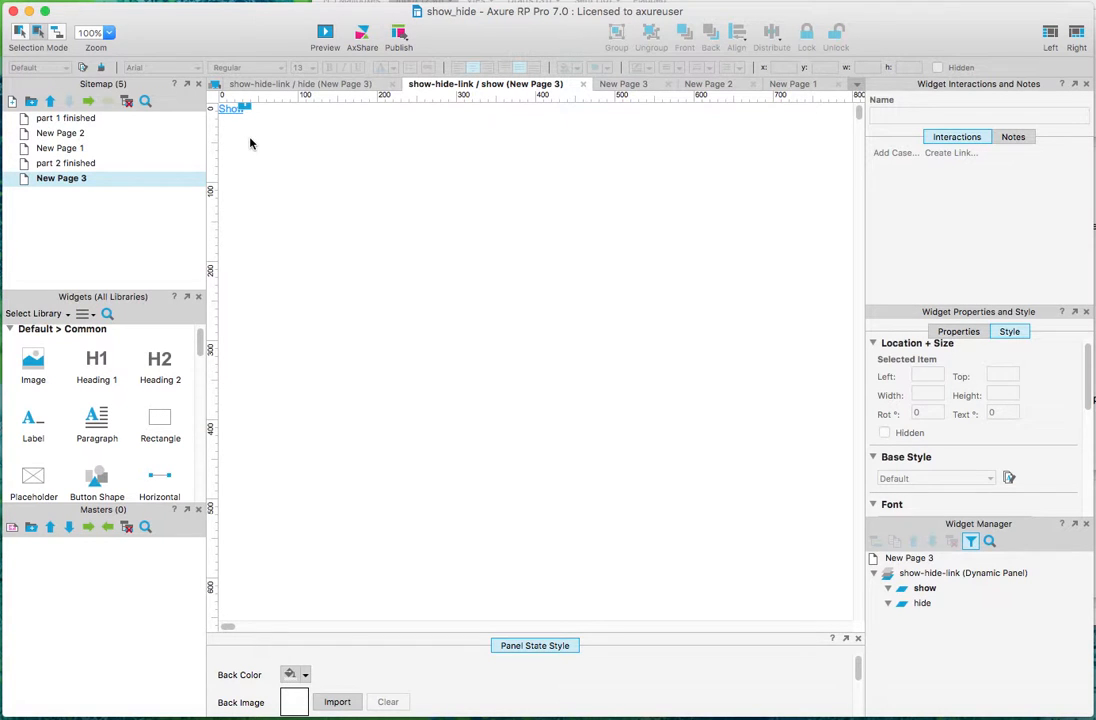
# Place a 200 by 100 rectangle below the Show label in the show state, at left 18, top 40
pyautogui.scroll(5, 250, 143)
pyautogui.press('space')
pyautogui.moveTo(243, 136); pyautogui.dragTo(536, 350)
pyautogui.moveTo(145, 421); pyautogui.dragTo(284, 221)
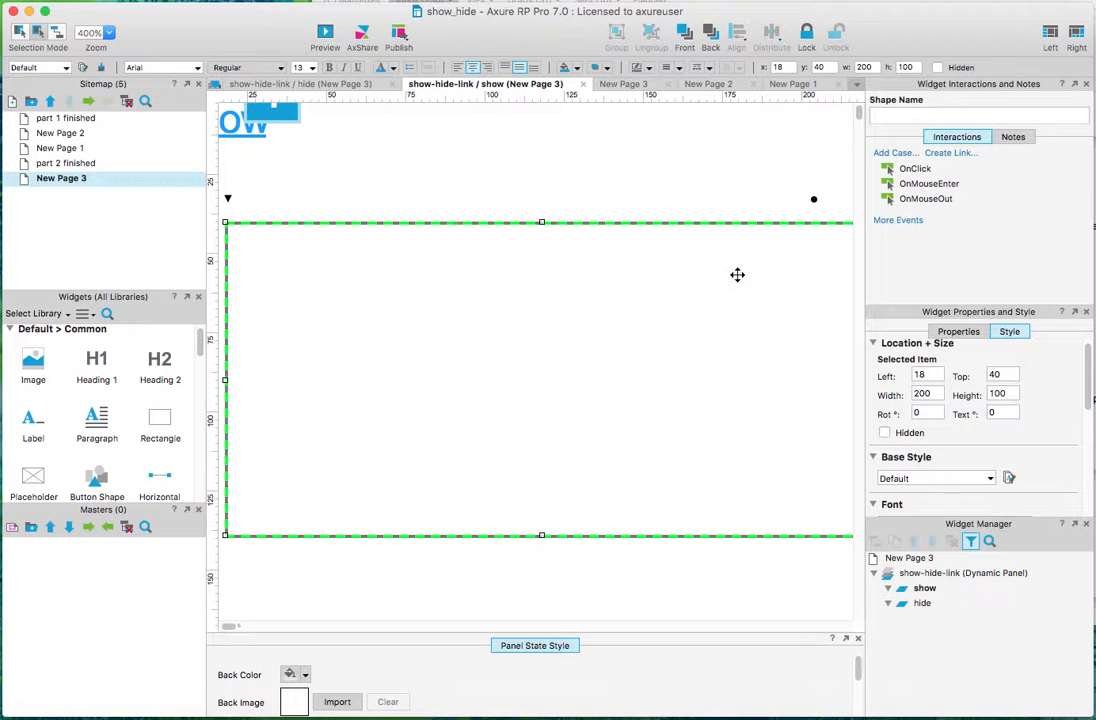
pyautogui.scroll(-4, 736, 275)
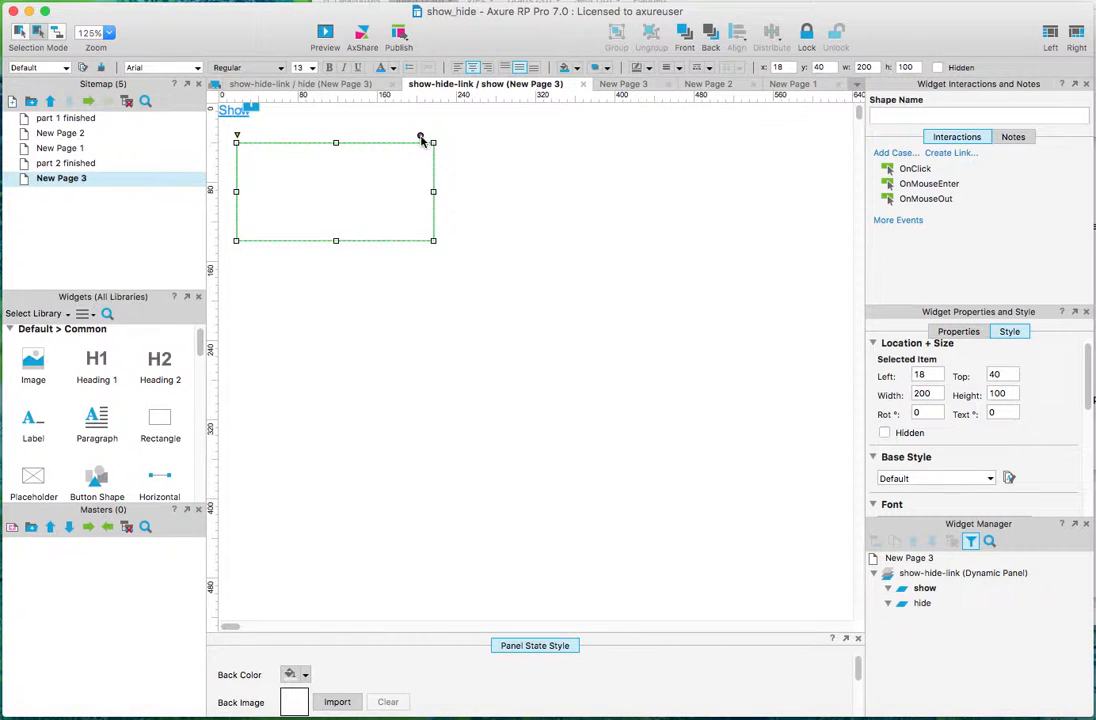
# Change the new rectangle's shape to a right-pointing triangle
pyautogui.click(446, 157)
pyautogui.click(411, 157)
pyautogui.click(421, 138)
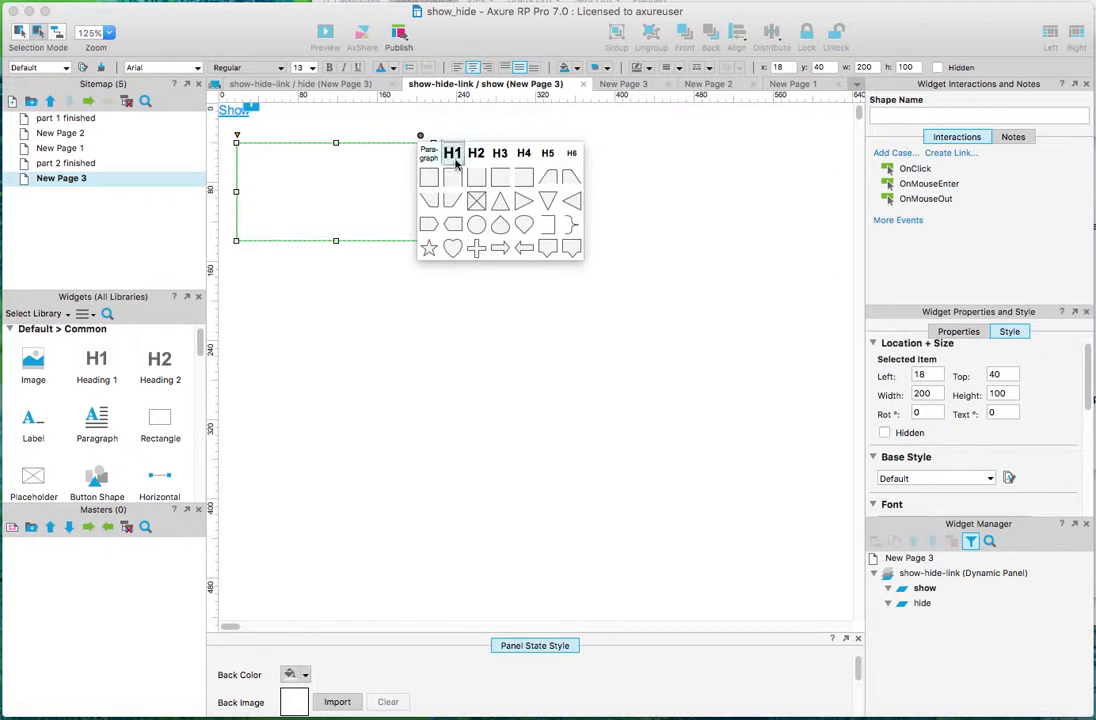
pyautogui.click(523, 204)
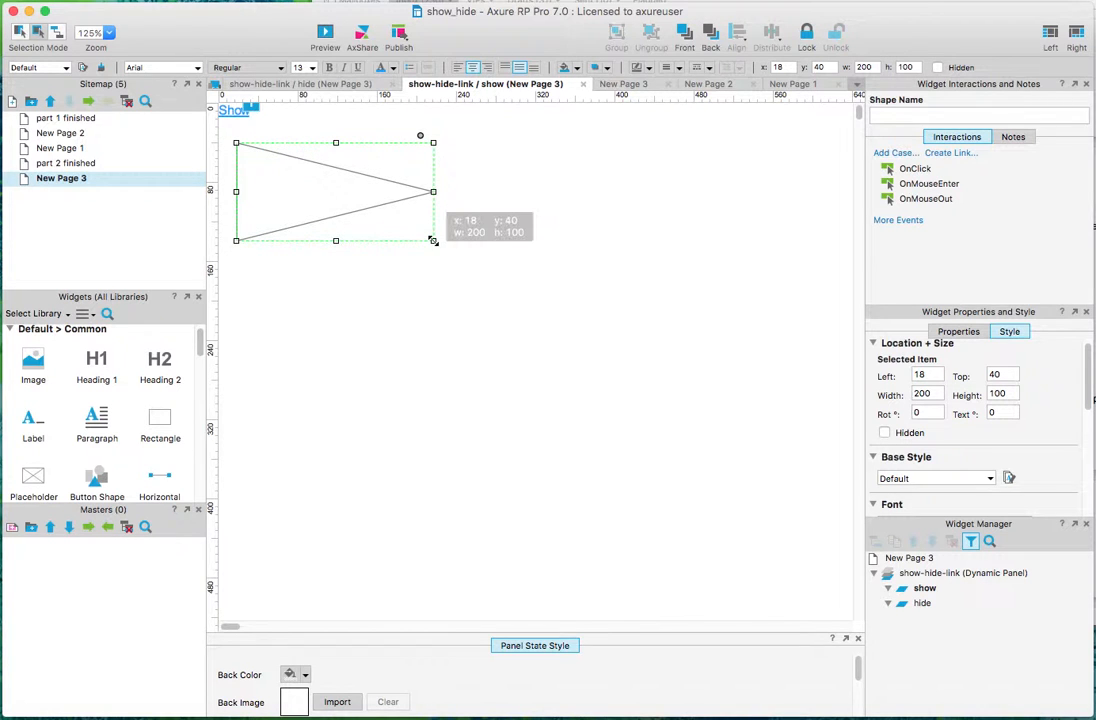
# Shrink the triangle to about the width of the Show label, keeping its upper-left corner in place
pyautogui.moveTo(433, 241); pyautogui.dragTo(267, 171)
pyautogui.click(251, 179)
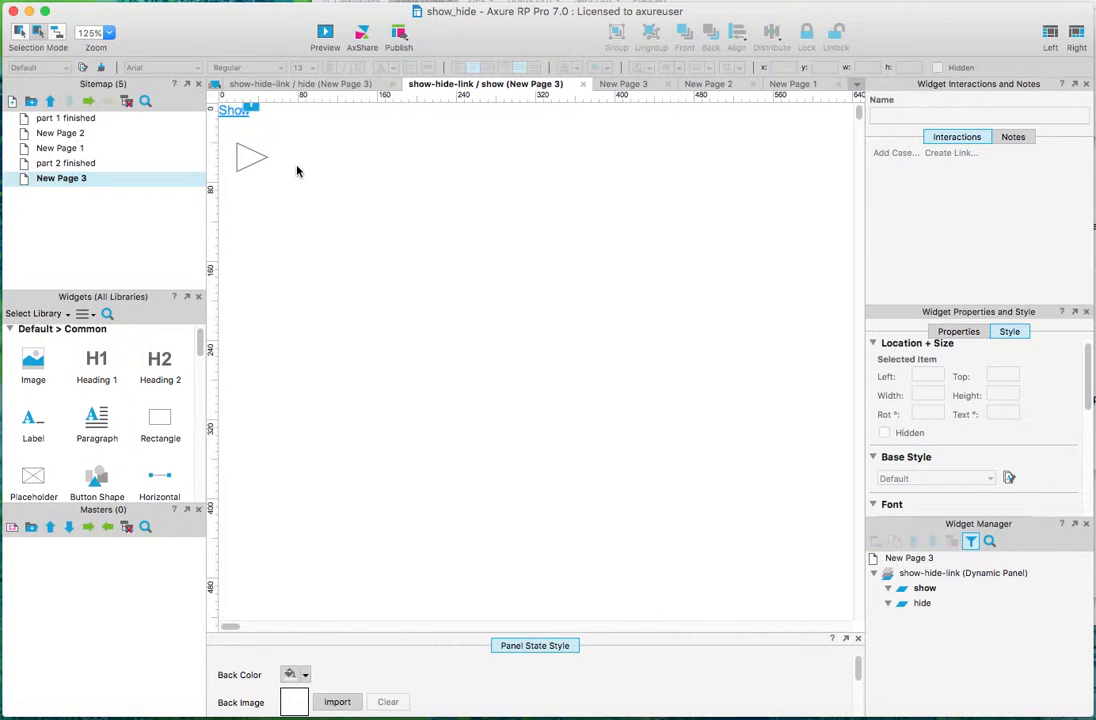
pyautogui.scroll(4, 297, 172)
pyautogui.moveTo(282, 174); pyautogui.dragTo(509, 357)
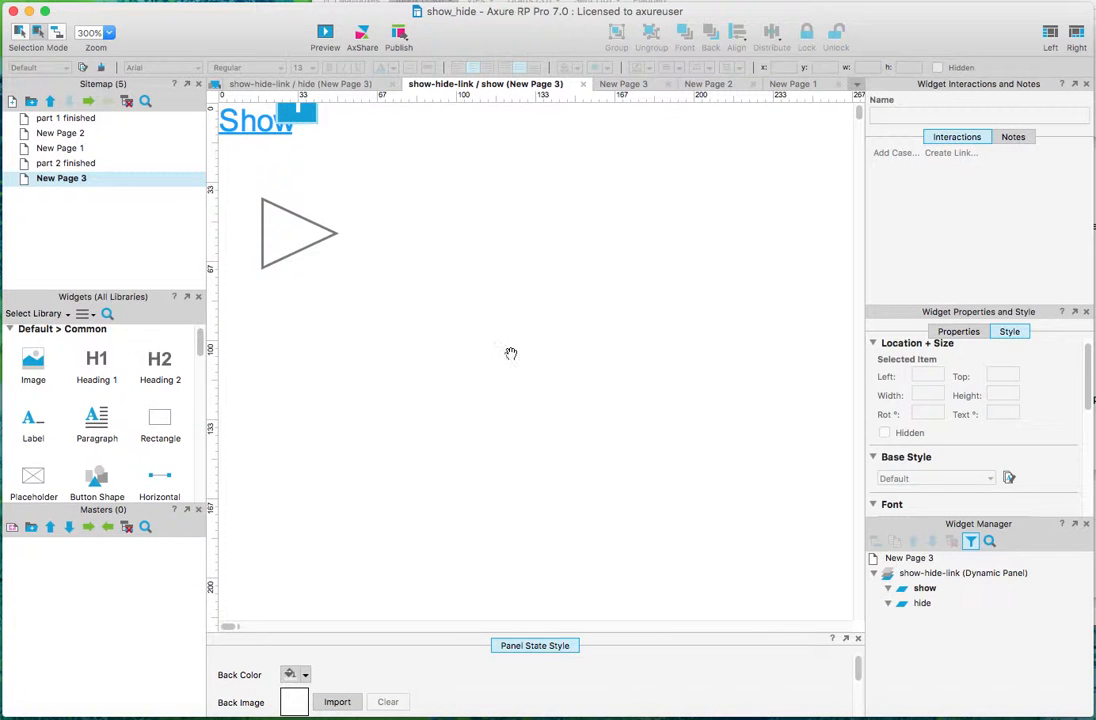
# Set the triangle's width to 7 and its height to 10
pyautogui.click(310, 245)
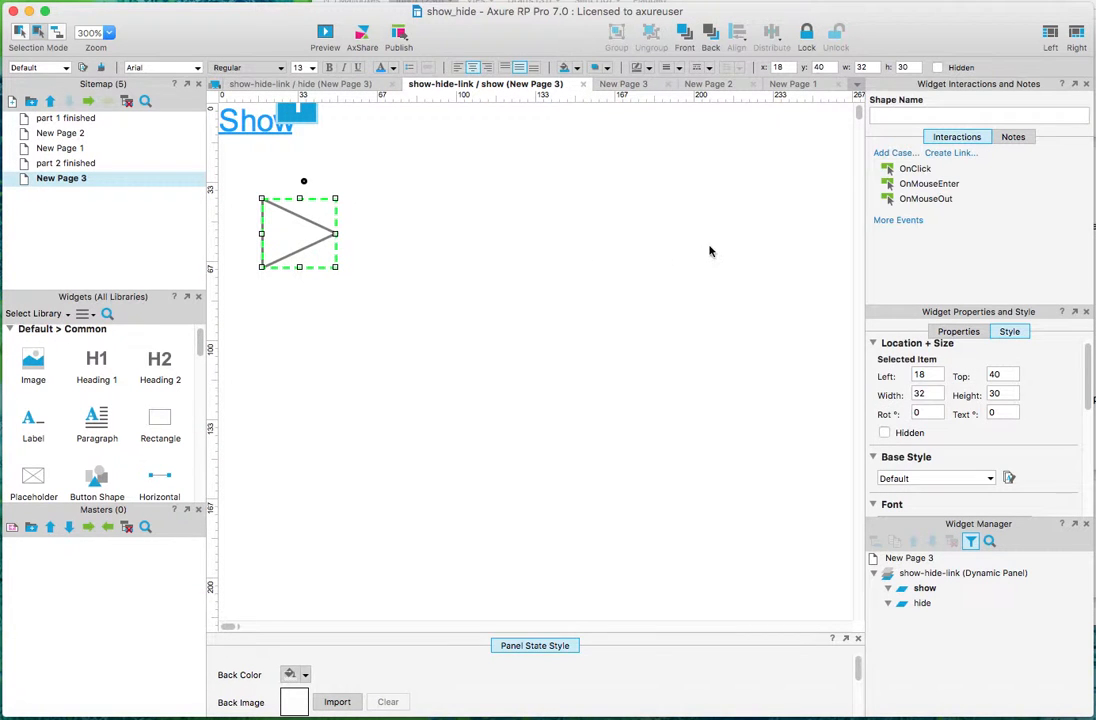
pyautogui.click(923, 394)
pyautogui.doubleClick(921, 394)
pyautogui.write('7')
pyautogui.press('Tab')
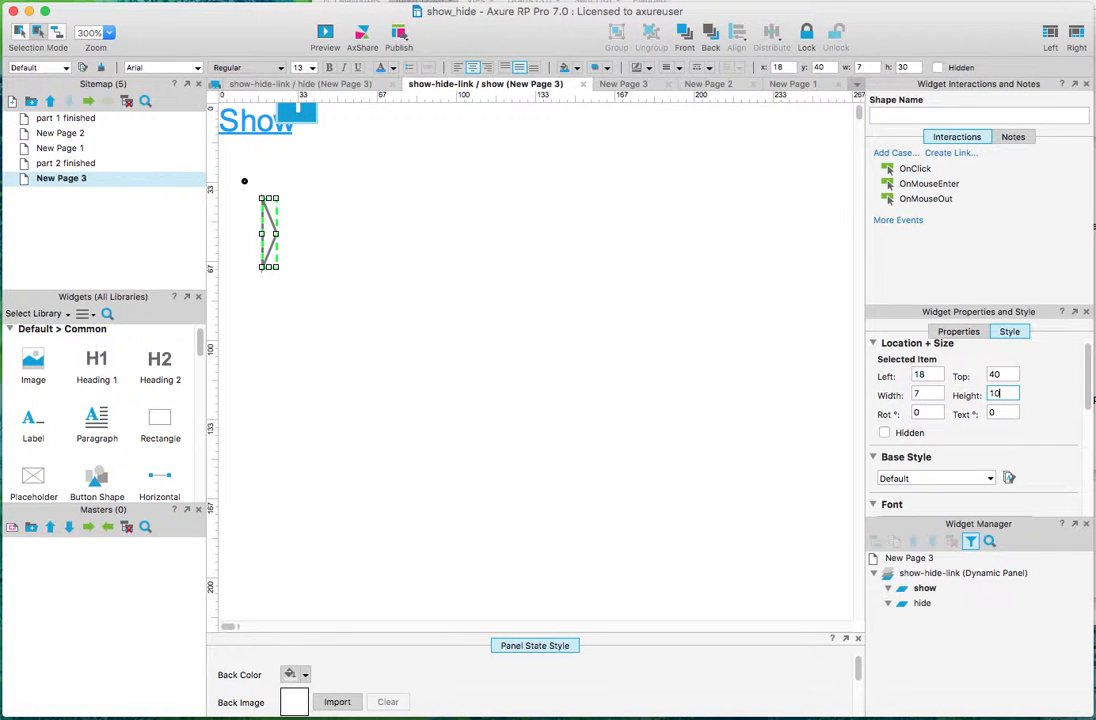
pyautogui.click(405, 300)
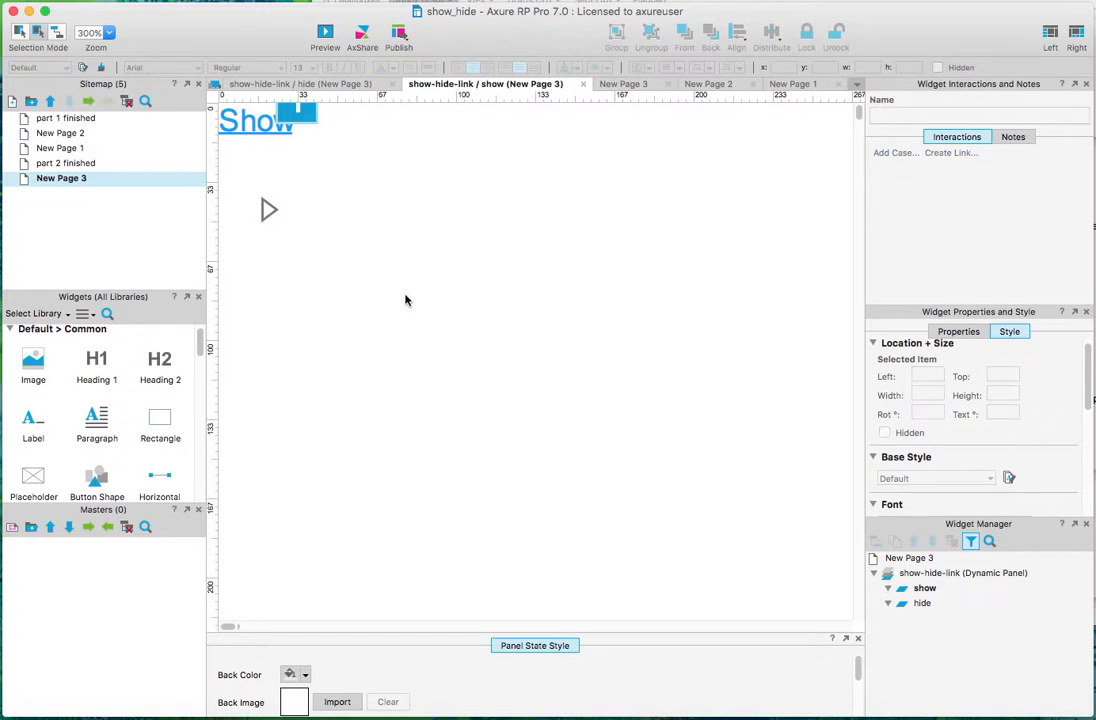
# Duplicate the small triangle directly below the original, at left 18, top 67
pyautogui.click(268, 208)
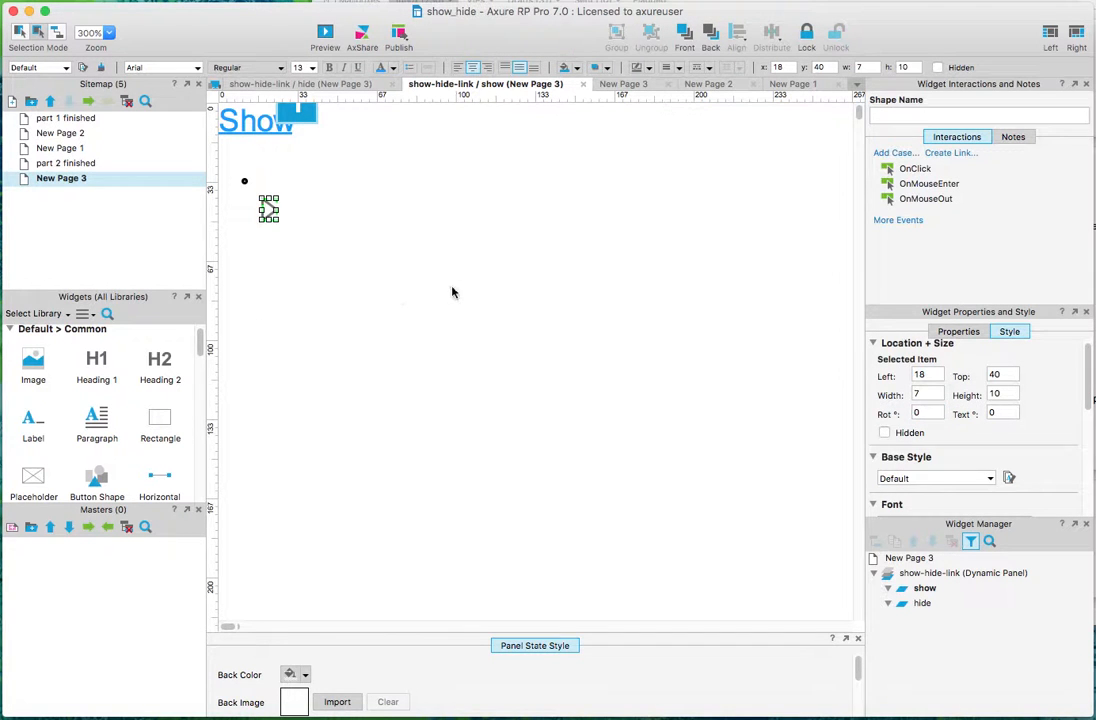
pyautogui.moveTo(1084, 391); pyautogui.dragTo(1087, 465)
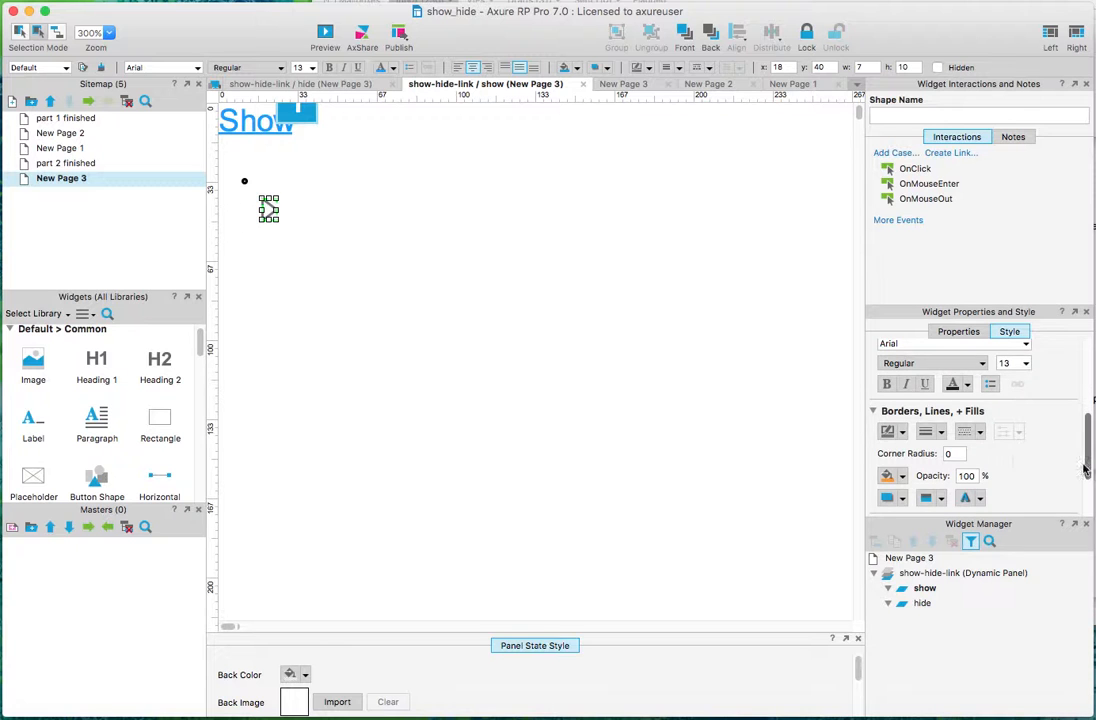
pyautogui.click(387, 284)
pyautogui.click(268, 209)
pyautogui.moveTo(268, 211); pyautogui.dragTo(286, 276)
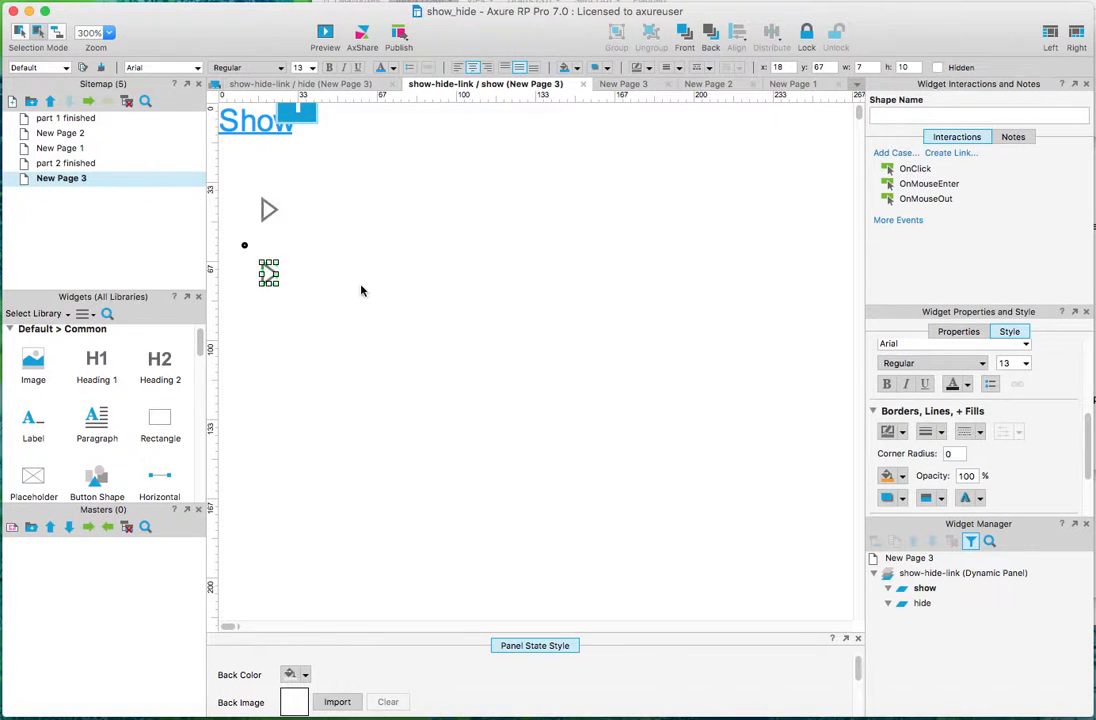
# Change the lower copy's shape to a downward-pointing triangle
pyautogui.click(362, 288)
pyautogui.click(268, 273)
pyautogui.click(245, 247)
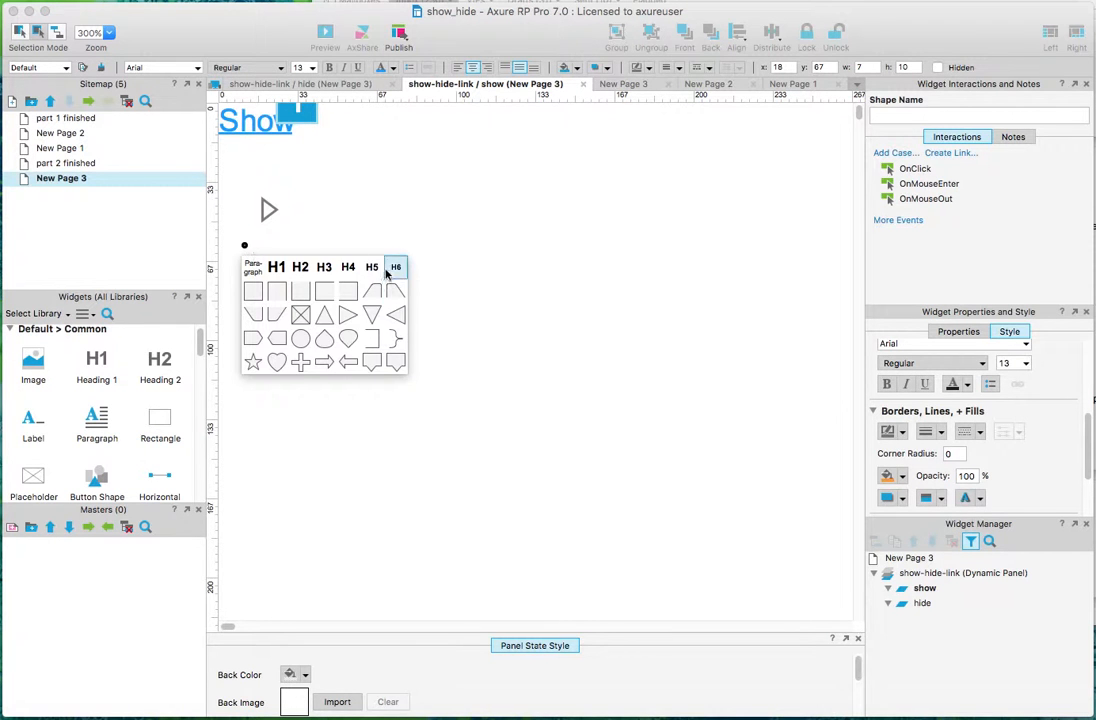
pyautogui.click(369, 316)
pyautogui.click(505, 328)
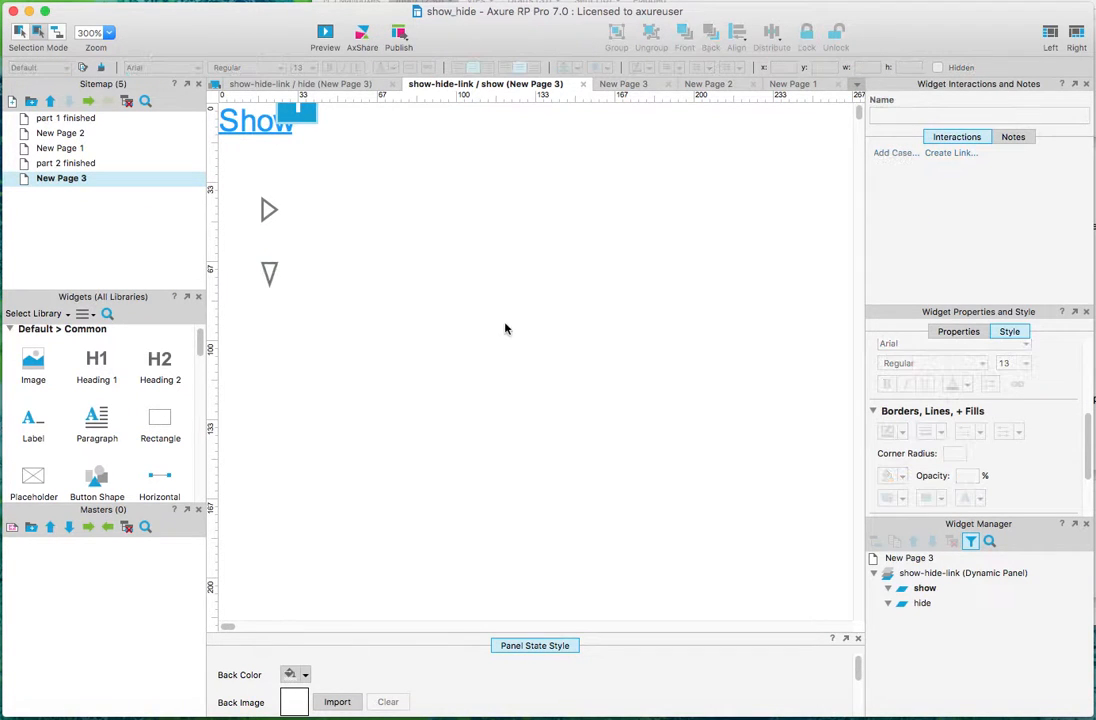
# Set the downward-pointing triangle's width to 10 and its height to 7
pyautogui.click(269, 271)
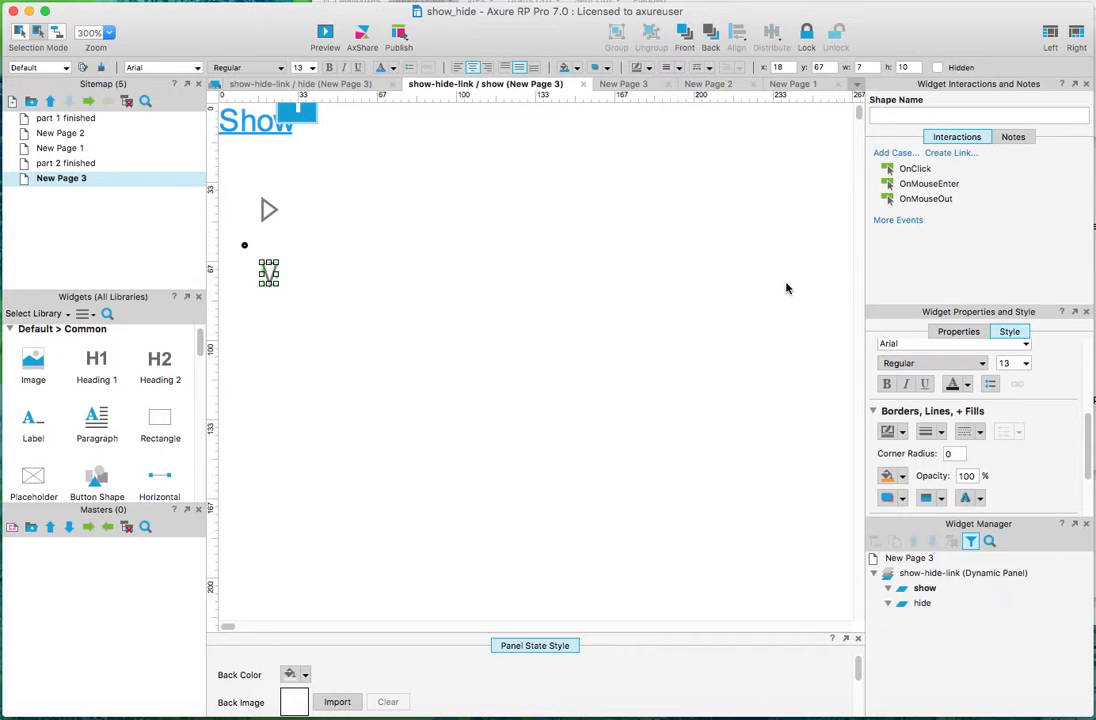
pyautogui.moveTo(1088, 430); pyautogui.dragTo(1088, 352)
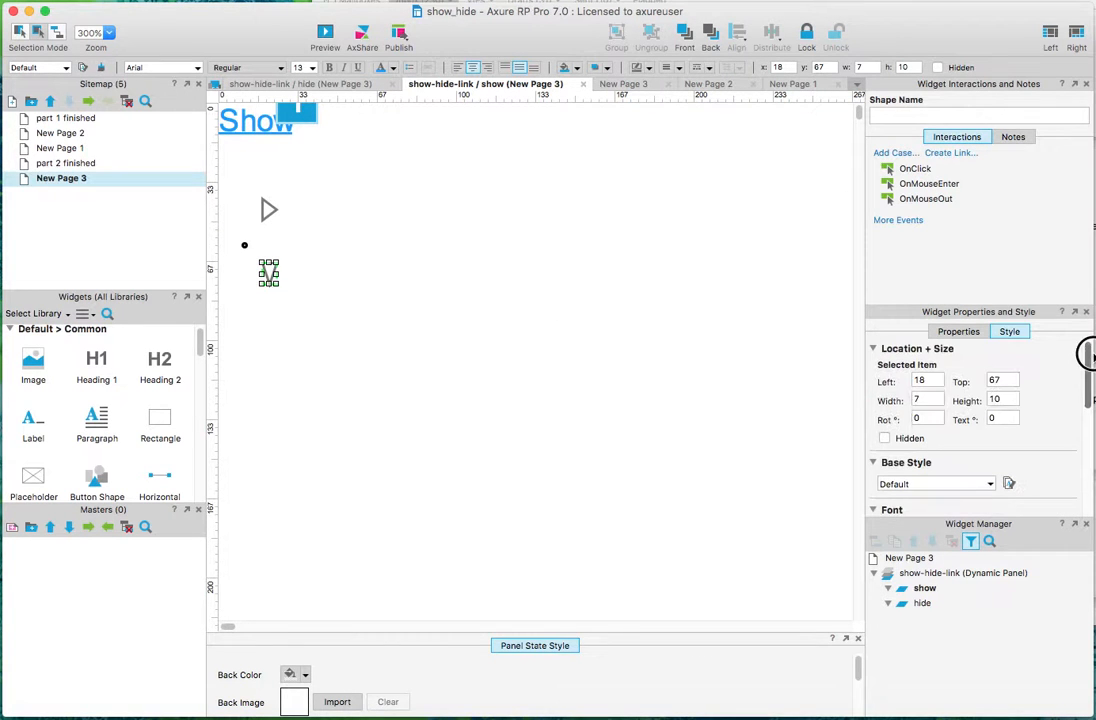
pyautogui.click(913, 399)
pyautogui.write('10')
pyautogui.press('Tab')
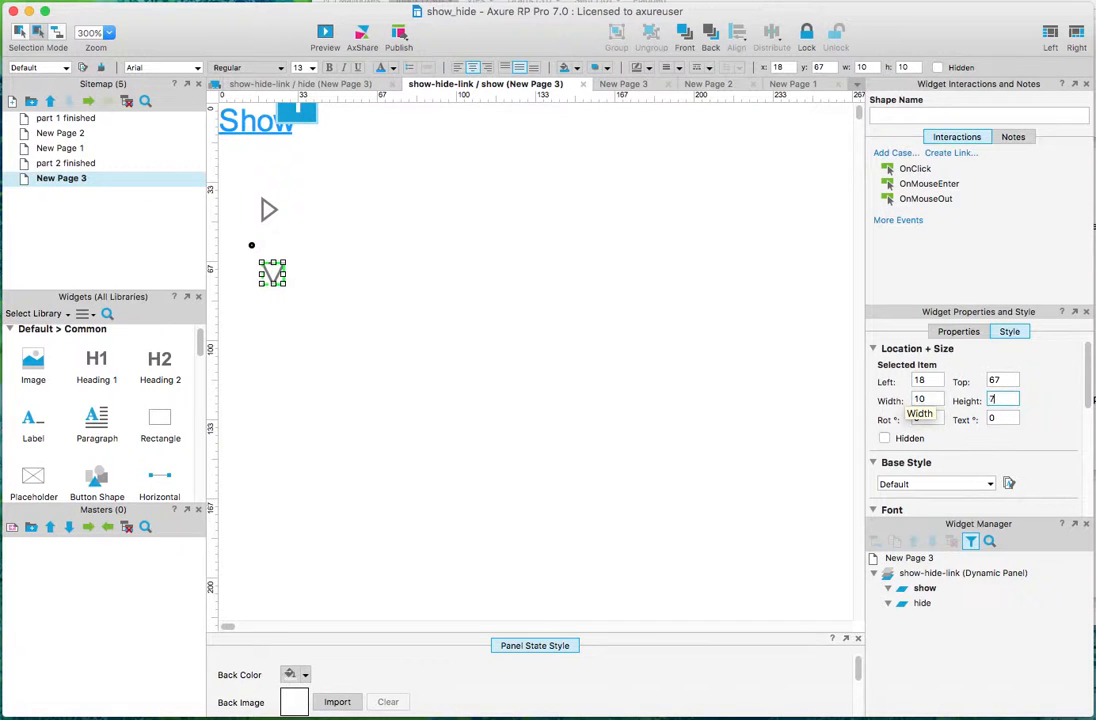
pyautogui.click(584, 442)
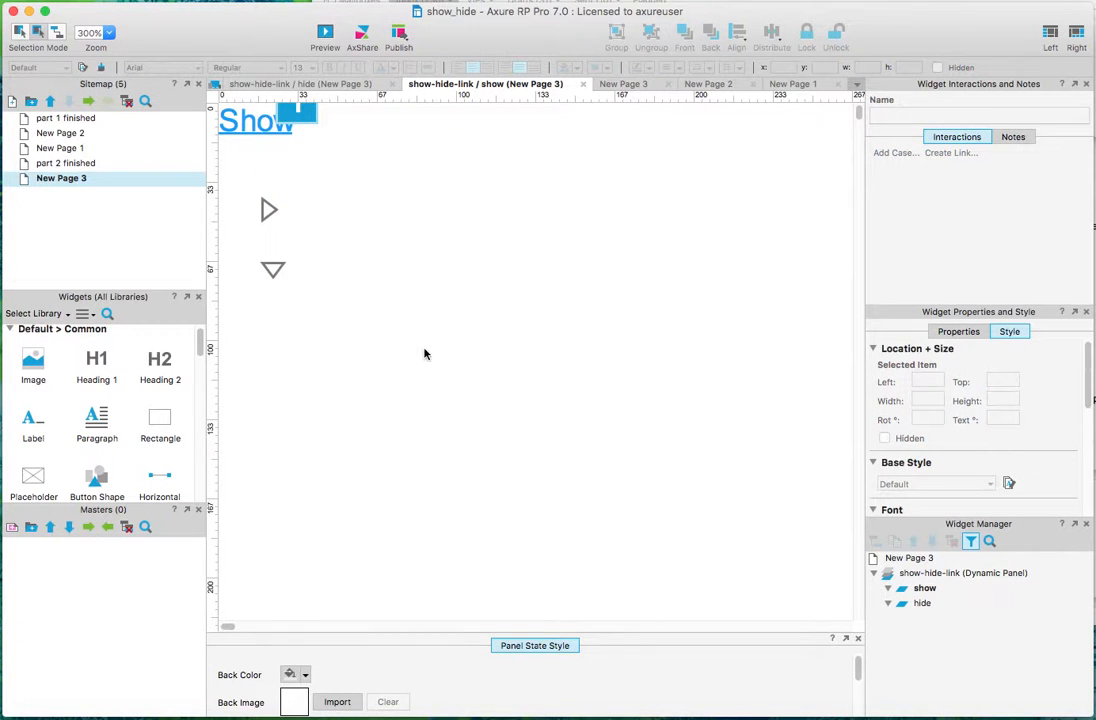
# Remove the border from both triangles and fill them with orange
pyautogui.moveTo(234, 180); pyautogui.dragTo(315, 330)
pyautogui.moveTo(1087, 391); pyautogui.dragTo(1081, 452)
pyautogui.click(943, 491)
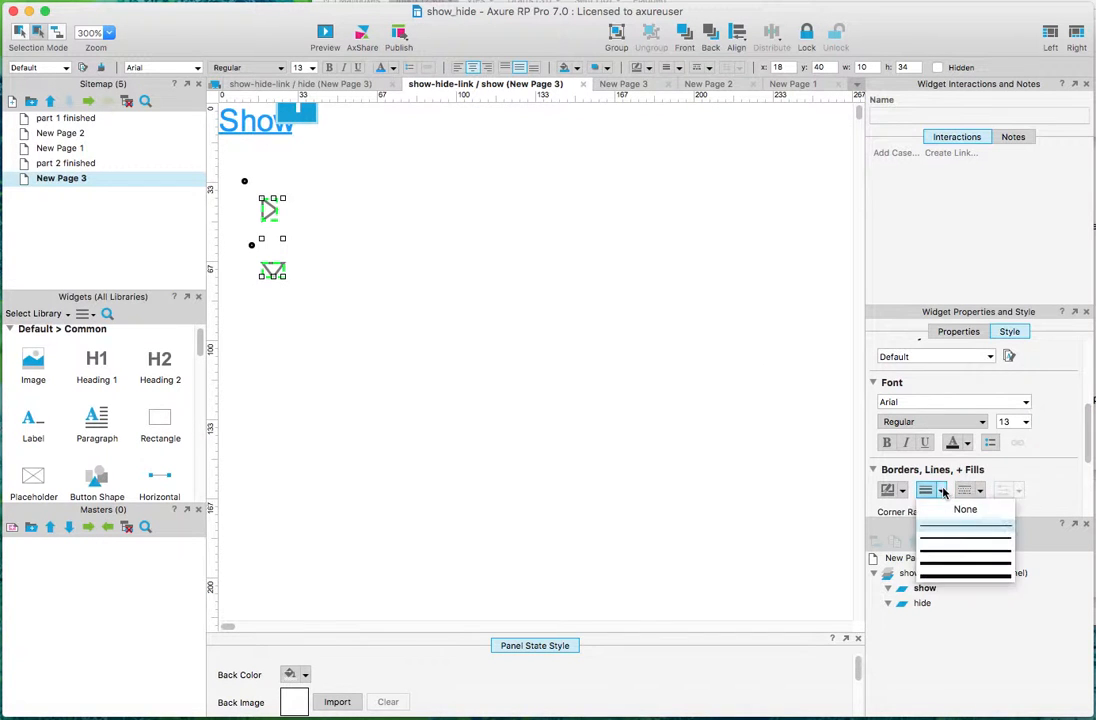
pyautogui.click(967, 508)
pyautogui.moveTo(1088, 423); pyautogui.dragTo(1084, 446)
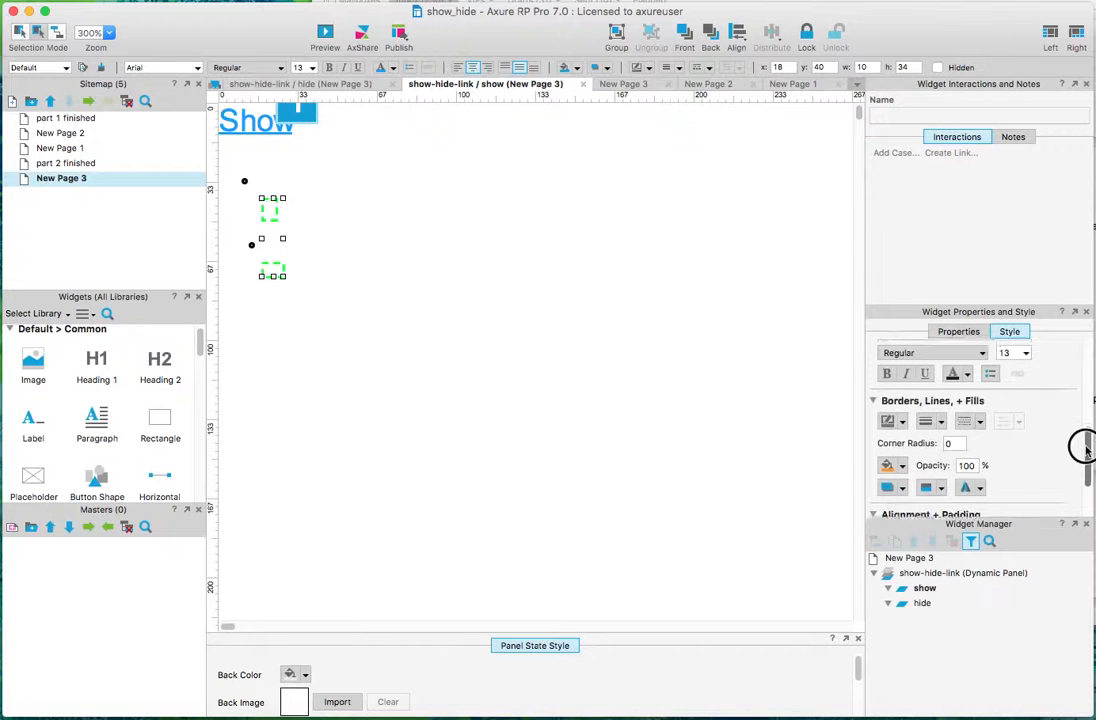
pyautogui.click(889, 462)
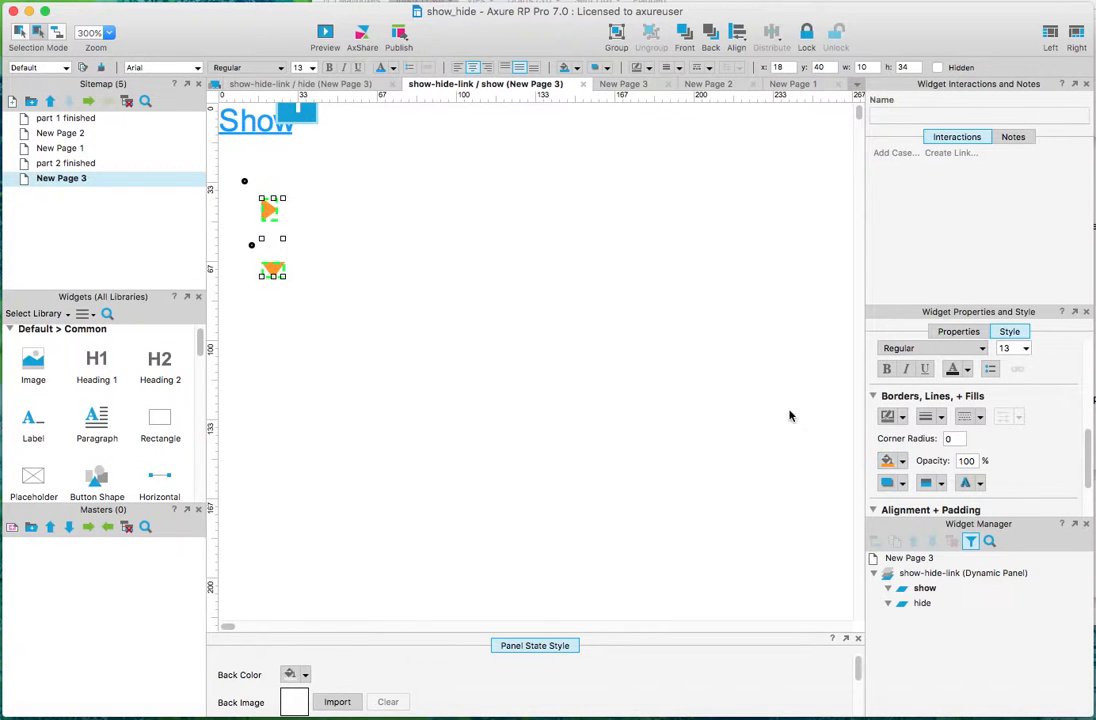
pyautogui.click(430, 361)
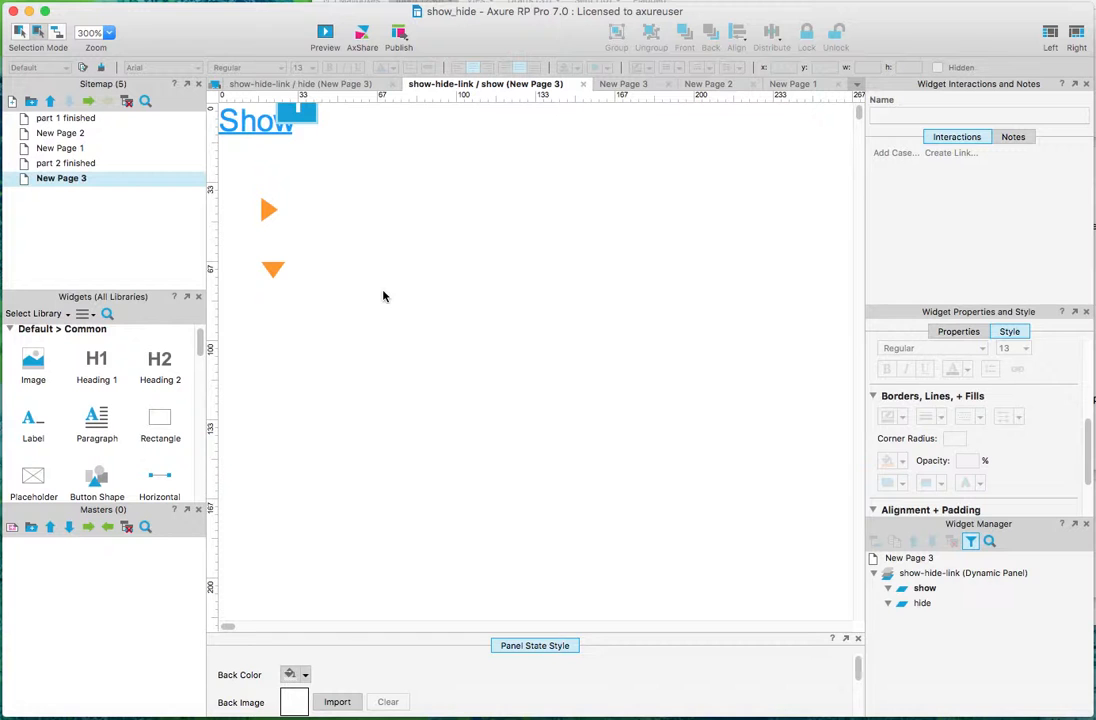
# Move the Show label beside the right-pointing triangle, at left 30, top 38
pyautogui.click(255, 129)
pyautogui.moveTo(255, 129); pyautogui.dragTo(317, 213)
pyautogui.click(522, 292)
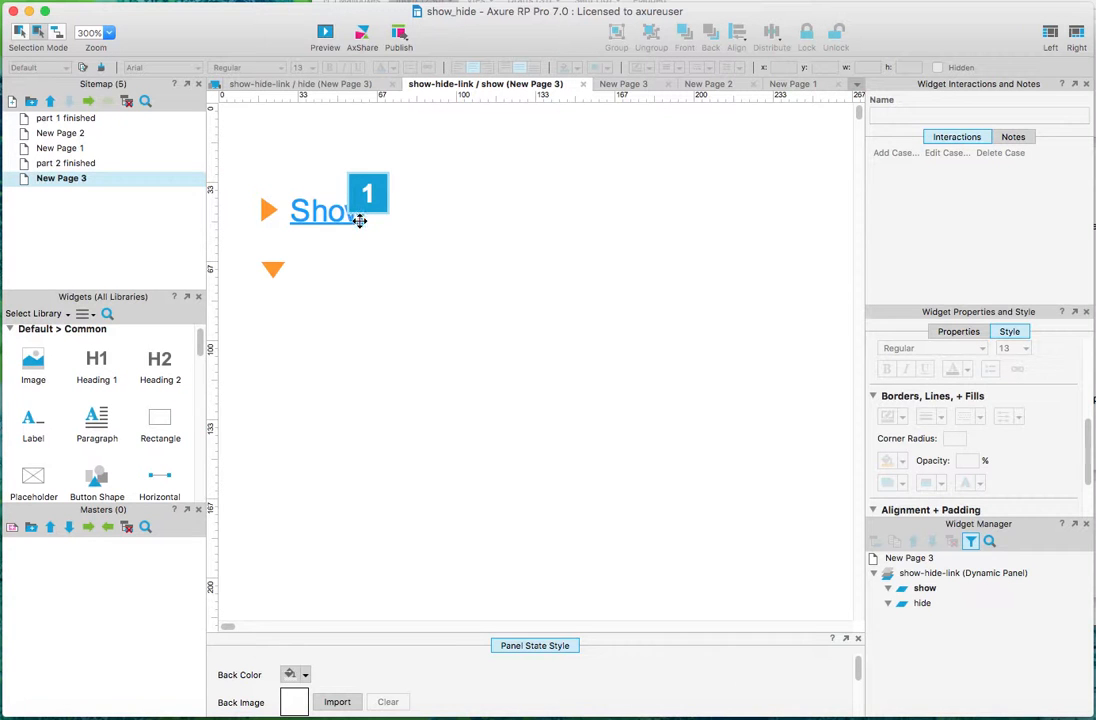
# Change the Show label's text to "Details"
pyautogui.click(318, 212)
pyautogui.doubleClick(320, 212)
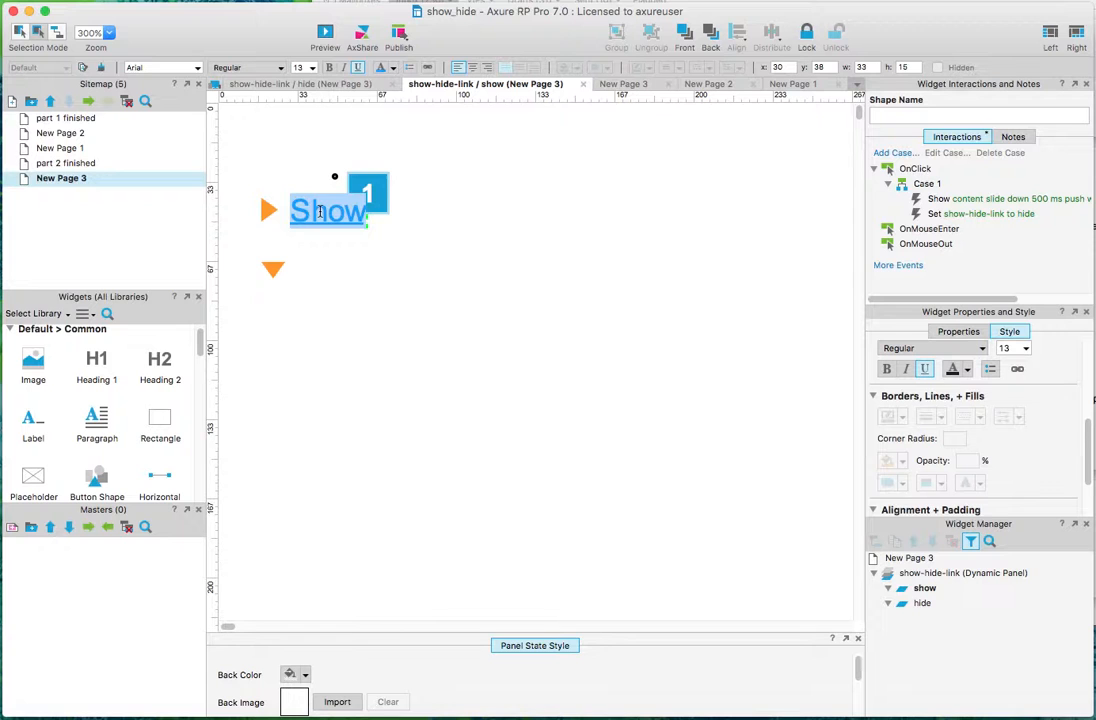
pyautogui.write('Details')
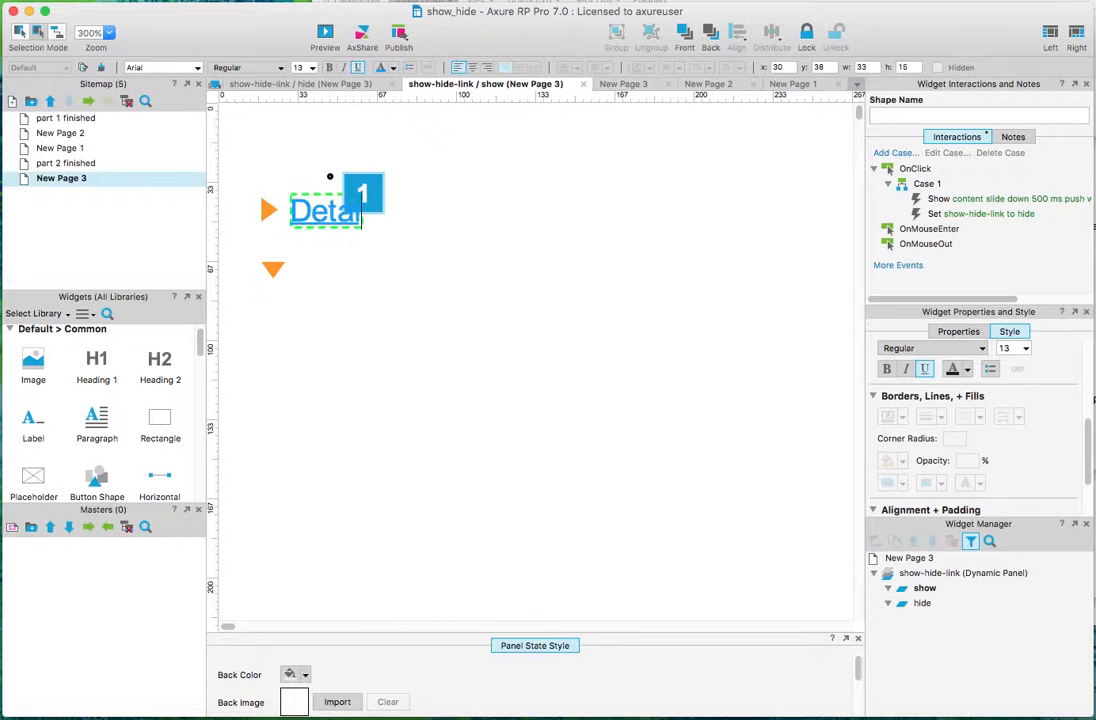
pyautogui.click(341, 259)
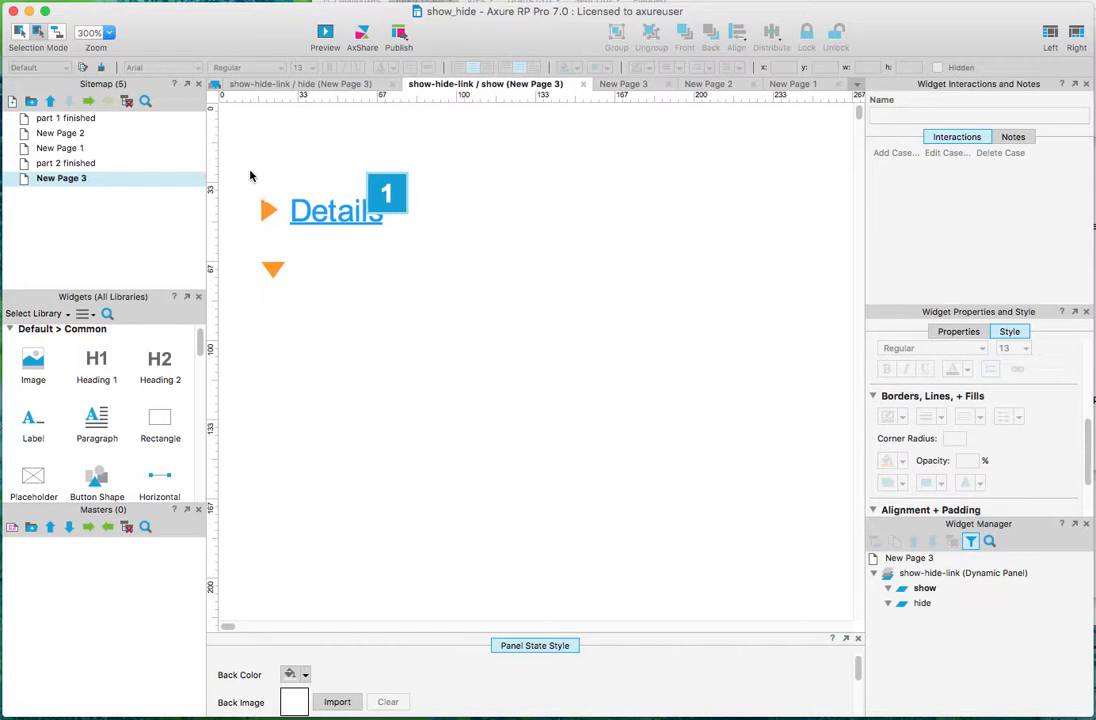
# Duplicate the right-pointing triangle and Details label together below the downward triangle, with the label copy at top 95
pyautogui.moveTo(237, 154); pyautogui.dragTo(508, 244)
pyautogui.click(342, 210)
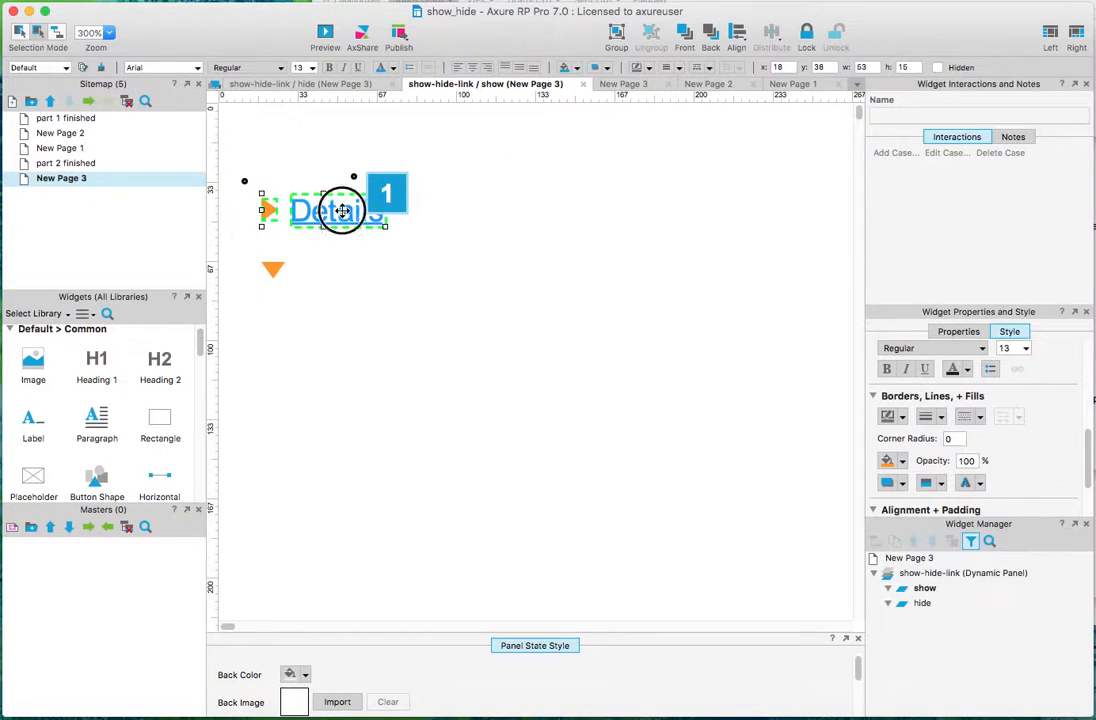
pyautogui.moveTo(342, 210); pyautogui.dragTo(433, 347)
pyautogui.click(433, 347)
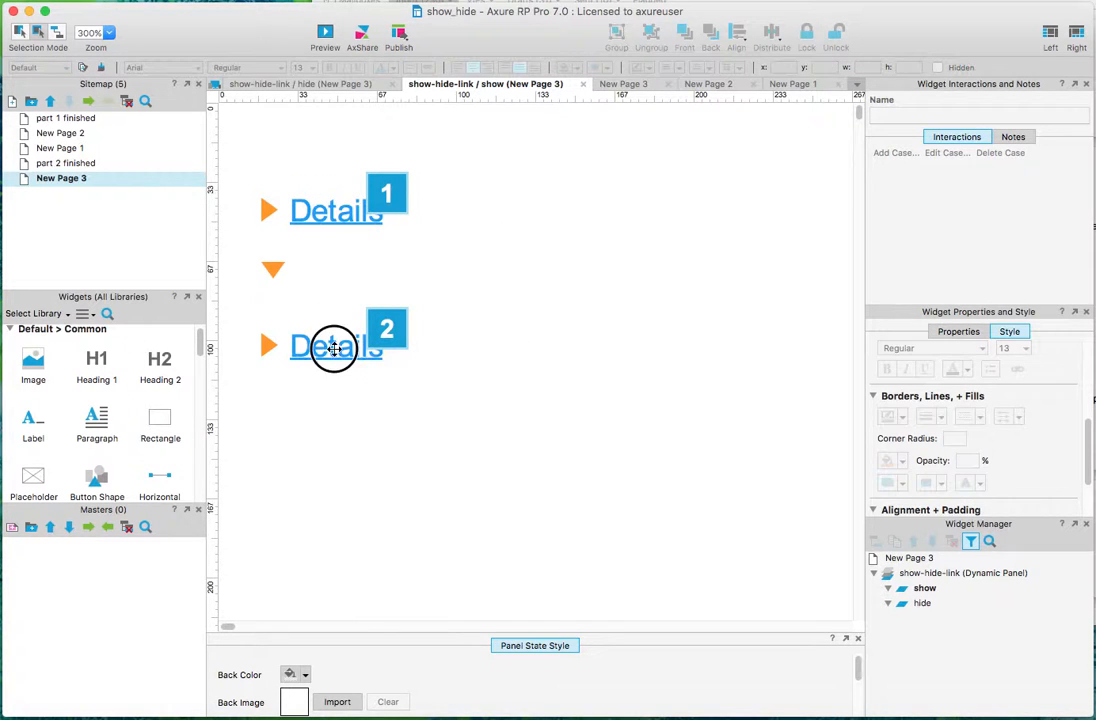
# Delete Case 1 from the OnClick event of the copied Details label
pyautogui.click(320, 347)
pyautogui.click(921, 186)
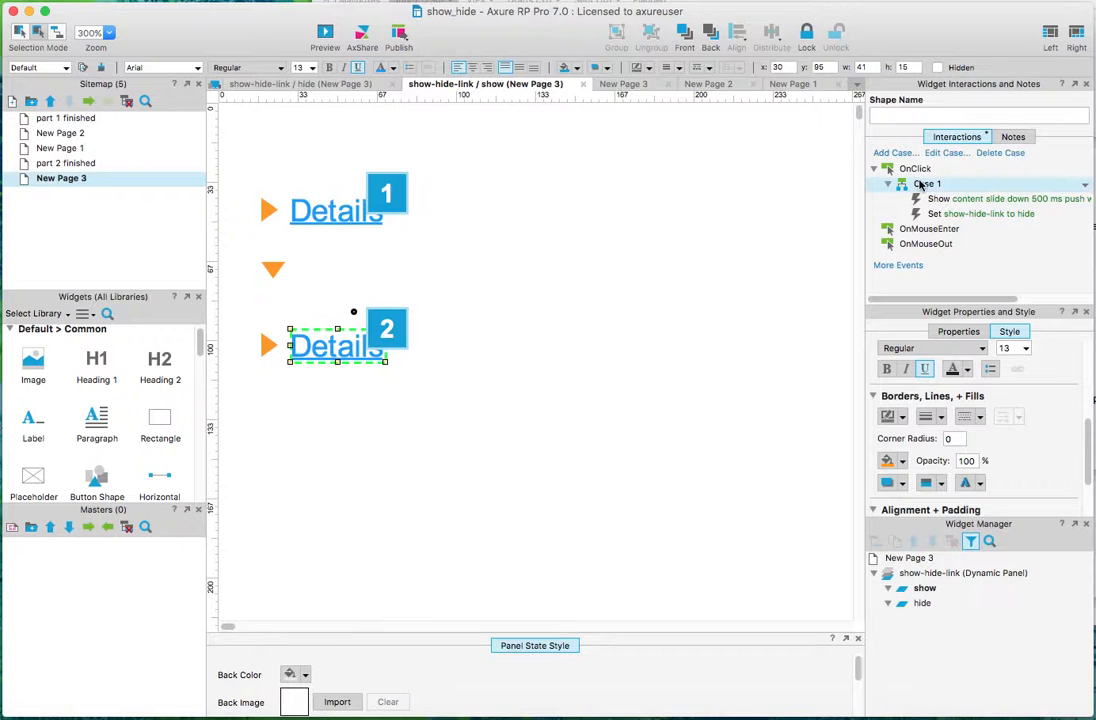
pyautogui.press('Delete')
pyautogui.click(501, 392)
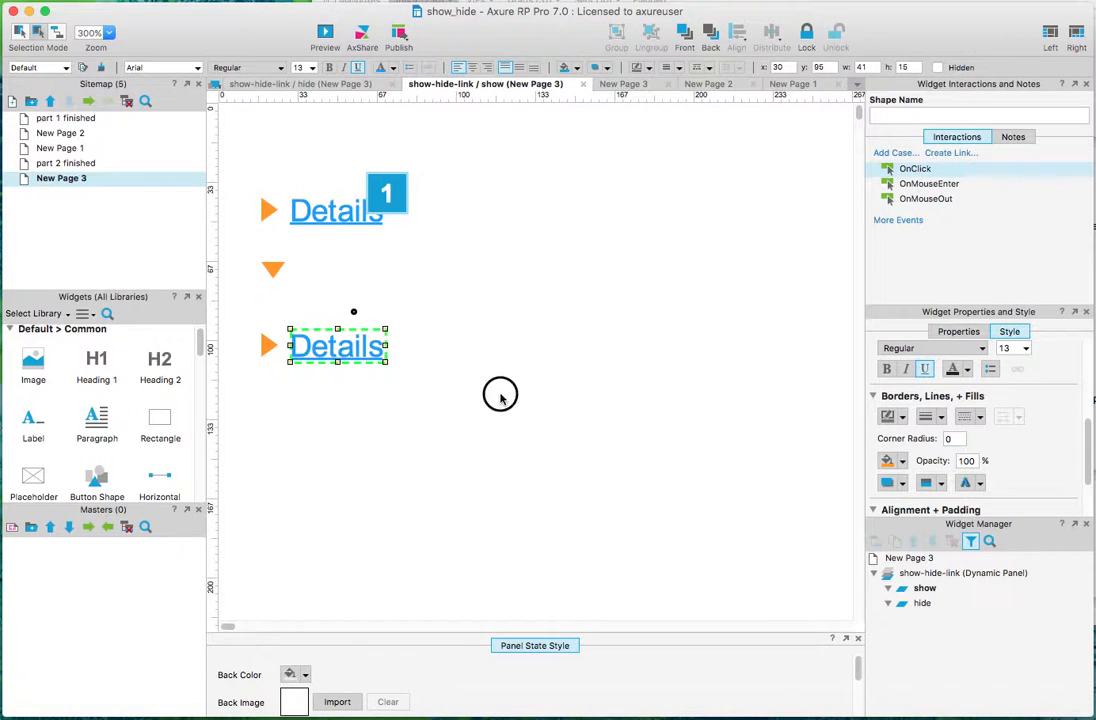
# Replace the copied right-pointing triangle beside the lower Details label with the downward-pointing one
pyautogui.click(265, 343)
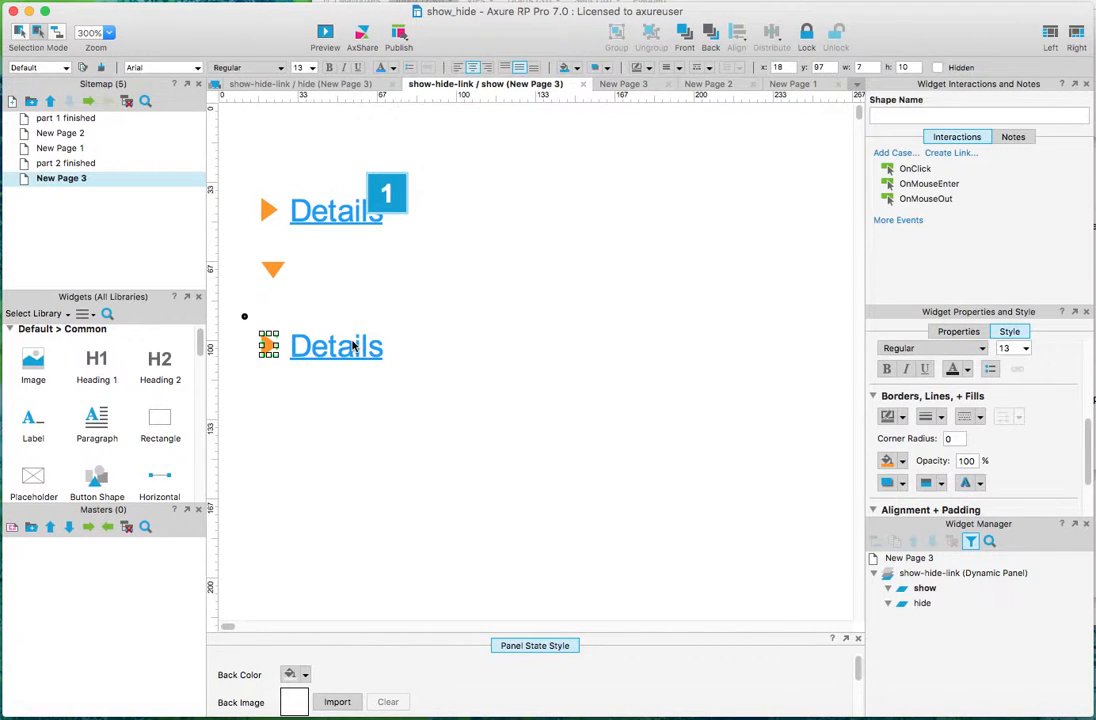
pyautogui.click(274, 270)
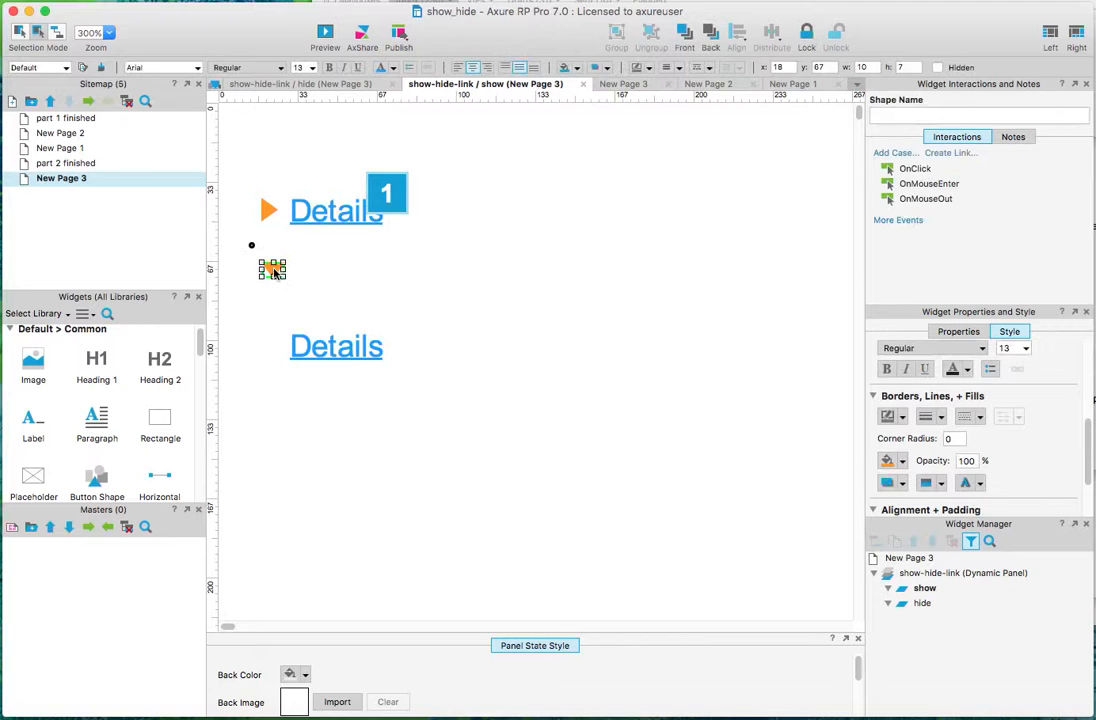
pyautogui.moveTo(274, 272); pyautogui.dragTo(274, 348)
pyautogui.click(500, 358)
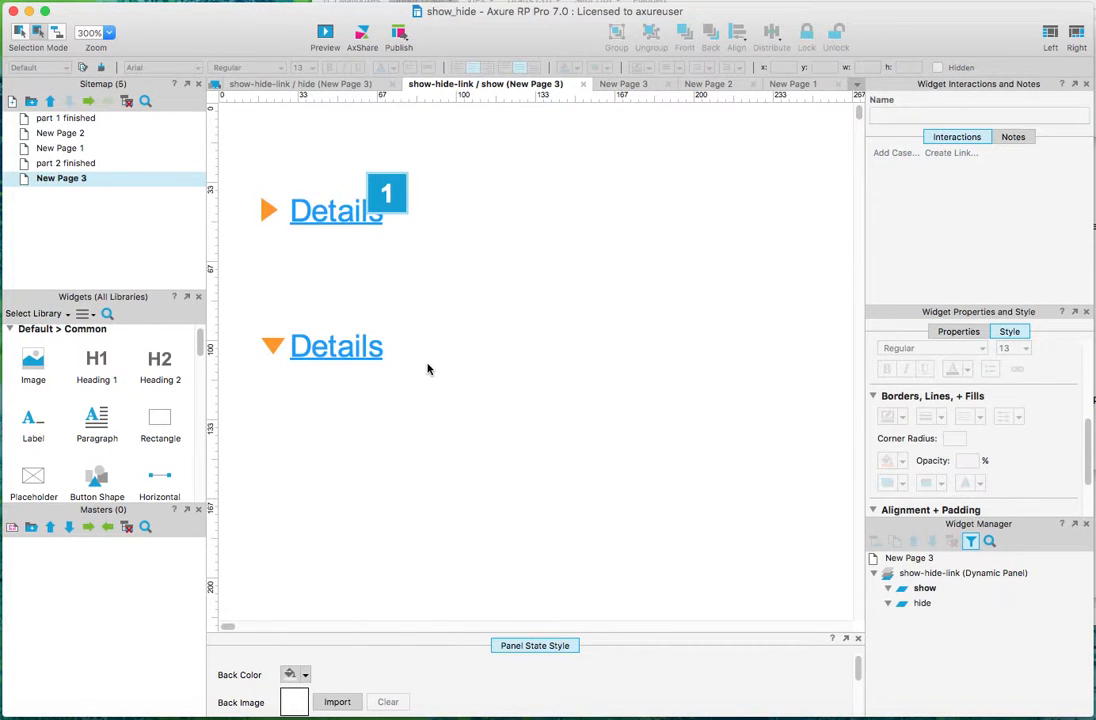
# Move the downward triangle and its Details label up together beneath the first pair, to left 18, top 58
pyautogui.click(346, 352)
pyautogui.moveTo(242, 321); pyautogui.dragTo(417, 387)
pyautogui.moveTo(359, 350); pyautogui.dragTo(358, 262)
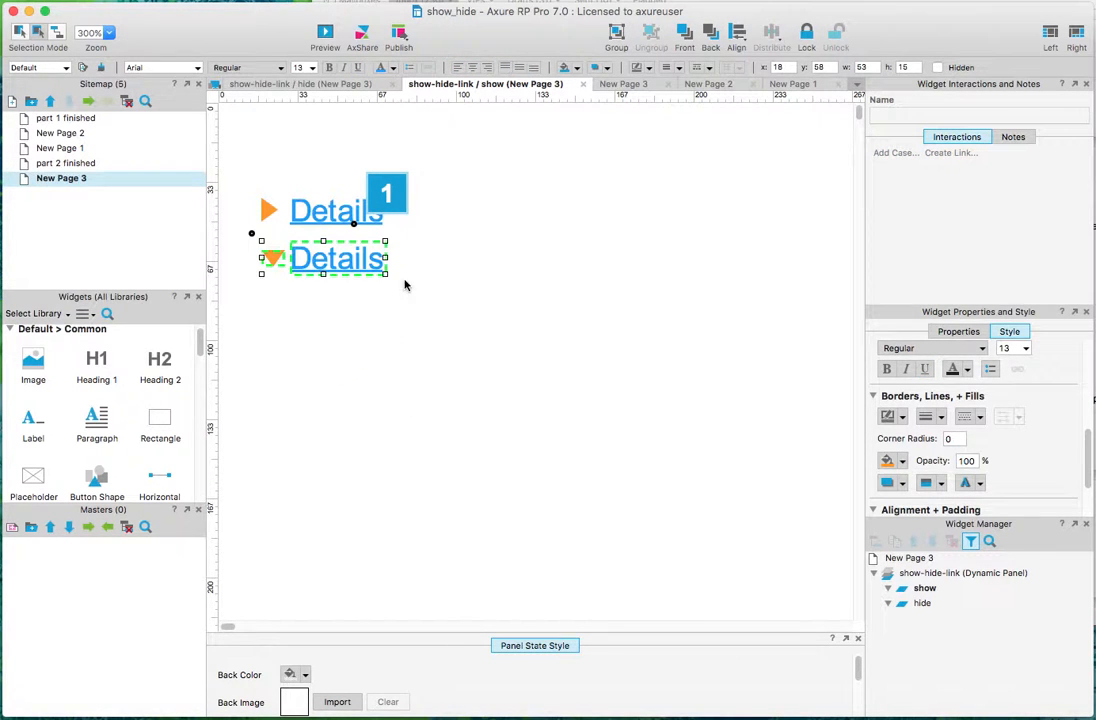
pyautogui.click(459, 294)
# Shift the right-pointing triangle to left 20, top 41 so it centres above the downward triangle
pyautogui.click(272, 212)
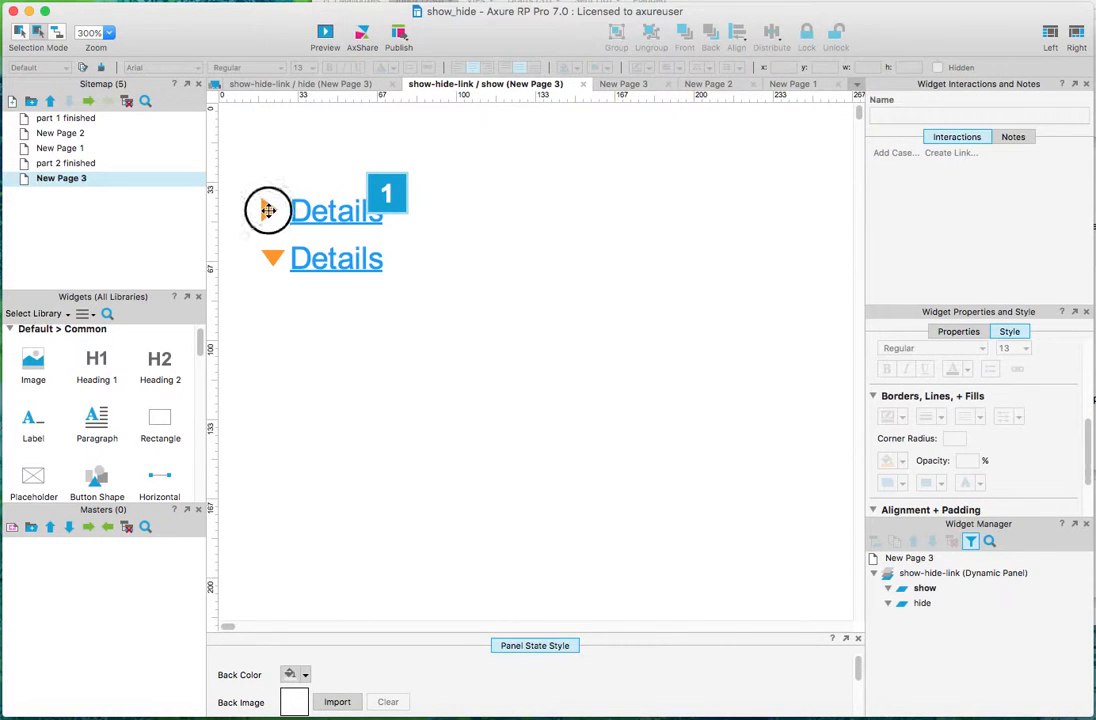
pyautogui.moveTo(269, 213); pyautogui.dragTo(273, 217)
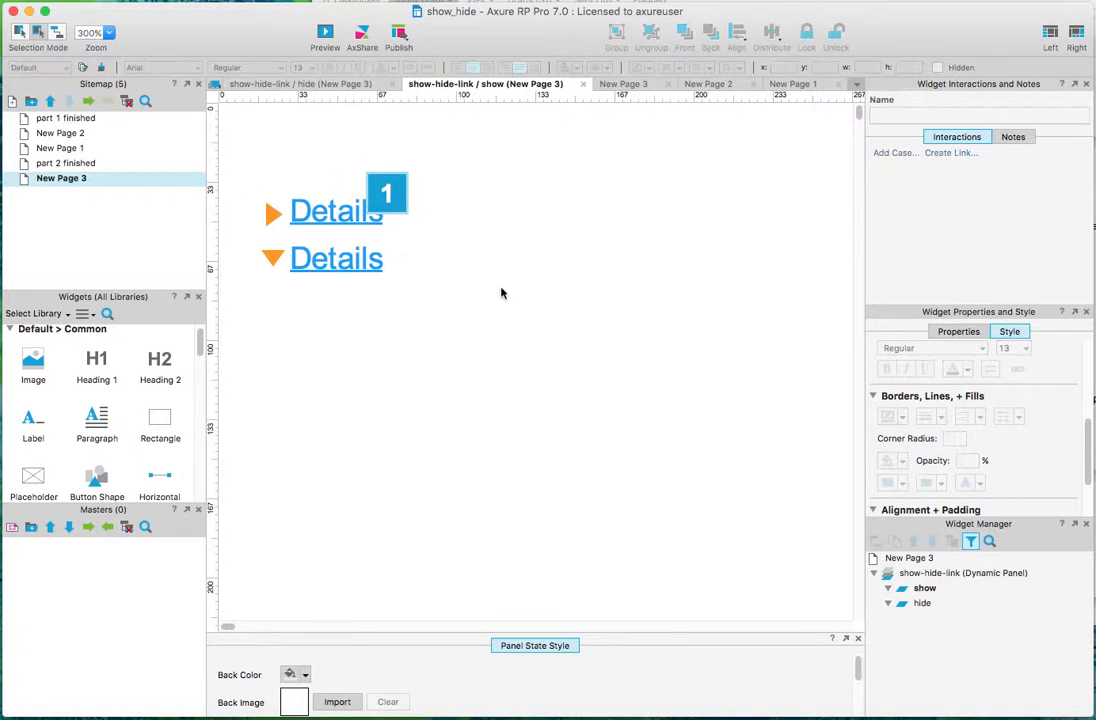
pyautogui.click(275, 214)
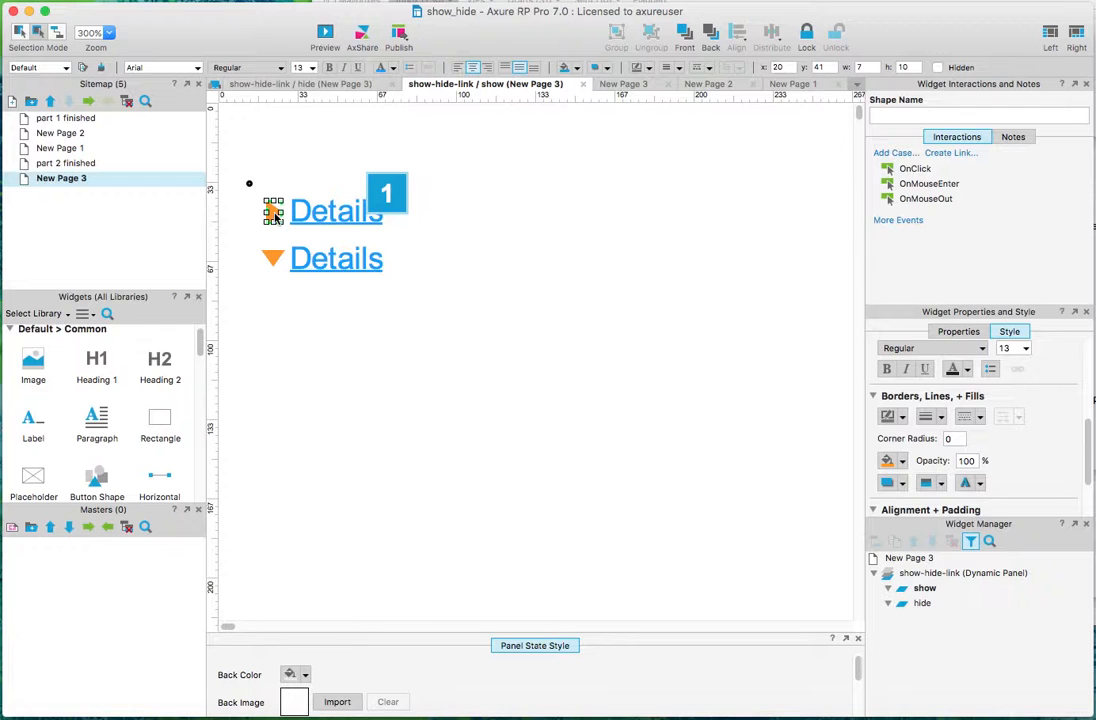
pyautogui.click(450, 280)
# Shift both Details labels together slightly away from the triangles, to left 32
pyautogui.click(353, 261)
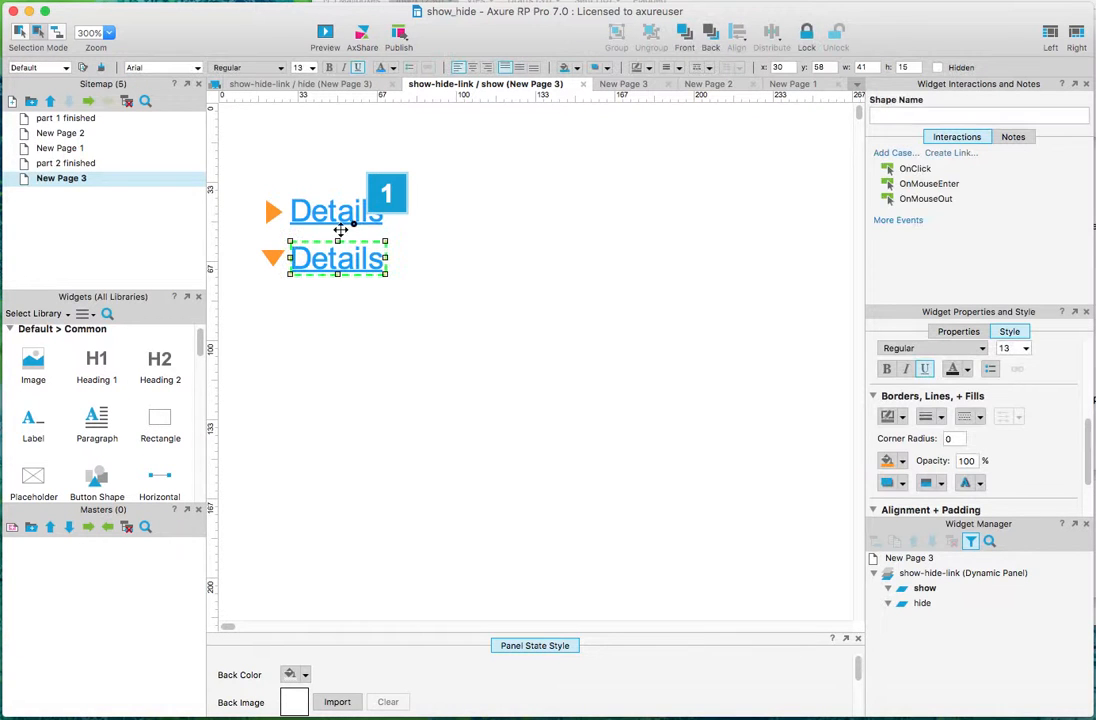
pyautogui.keyDown('shift'); pyautogui.click(337, 216); pyautogui.keyUp('shift')
pyautogui.click(455, 304)
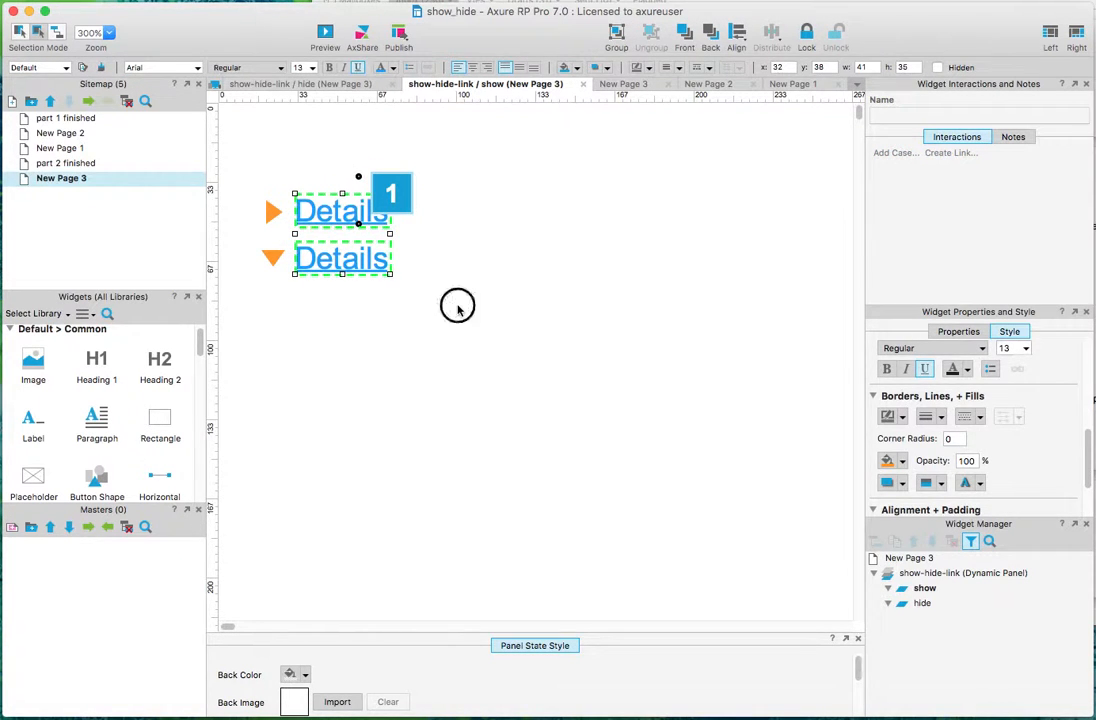
# Move both triangles and both Details labels together to the panel state's upper-left corner, at left 0, top 0
pyautogui.moveTo(240, 166); pyautogui.dragTo(467, 362)
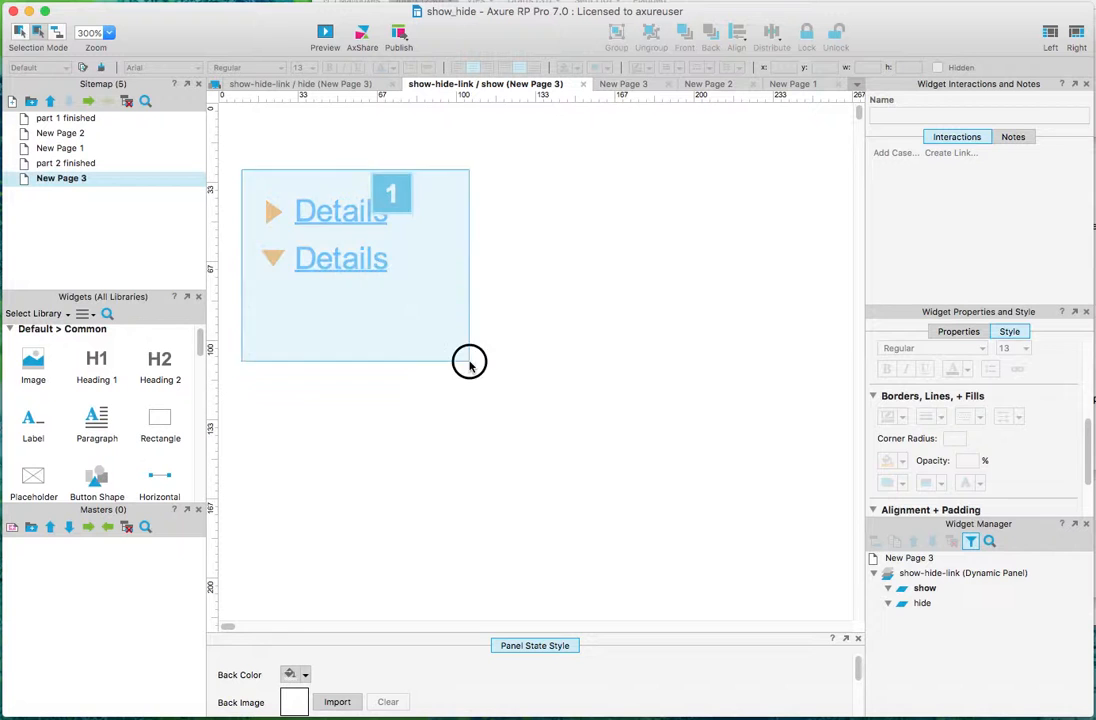
pyautogui.moveTo(337, 212); pyautogui.dragTo(296, 118)
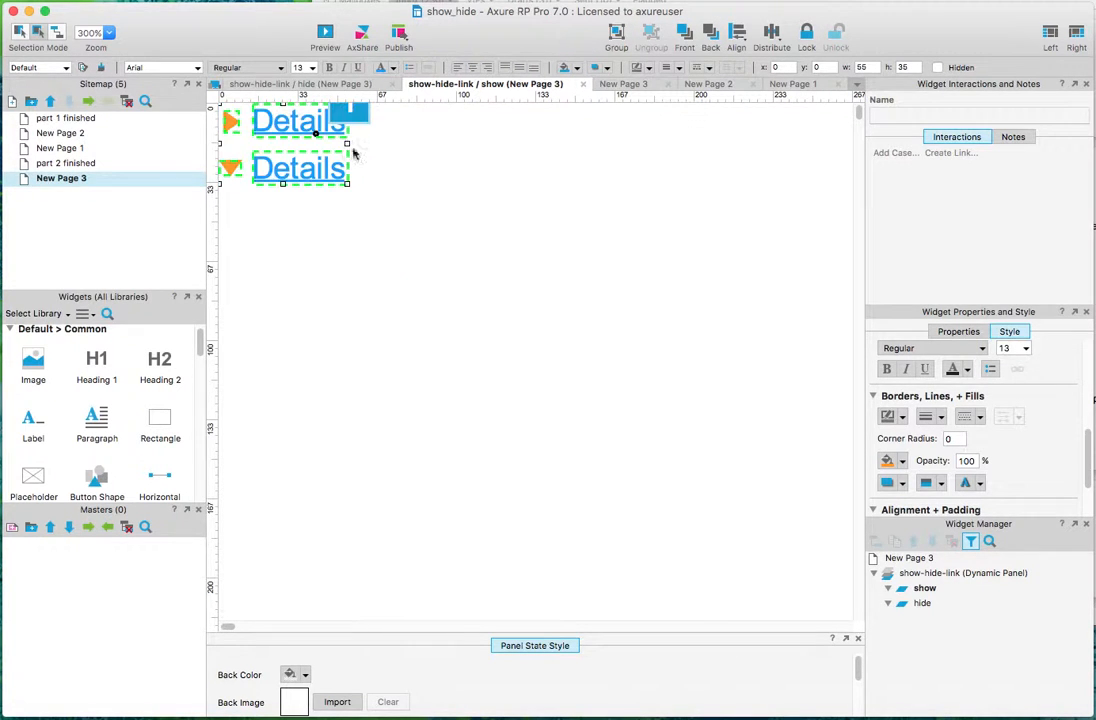
pyautogui.click(430, 218)
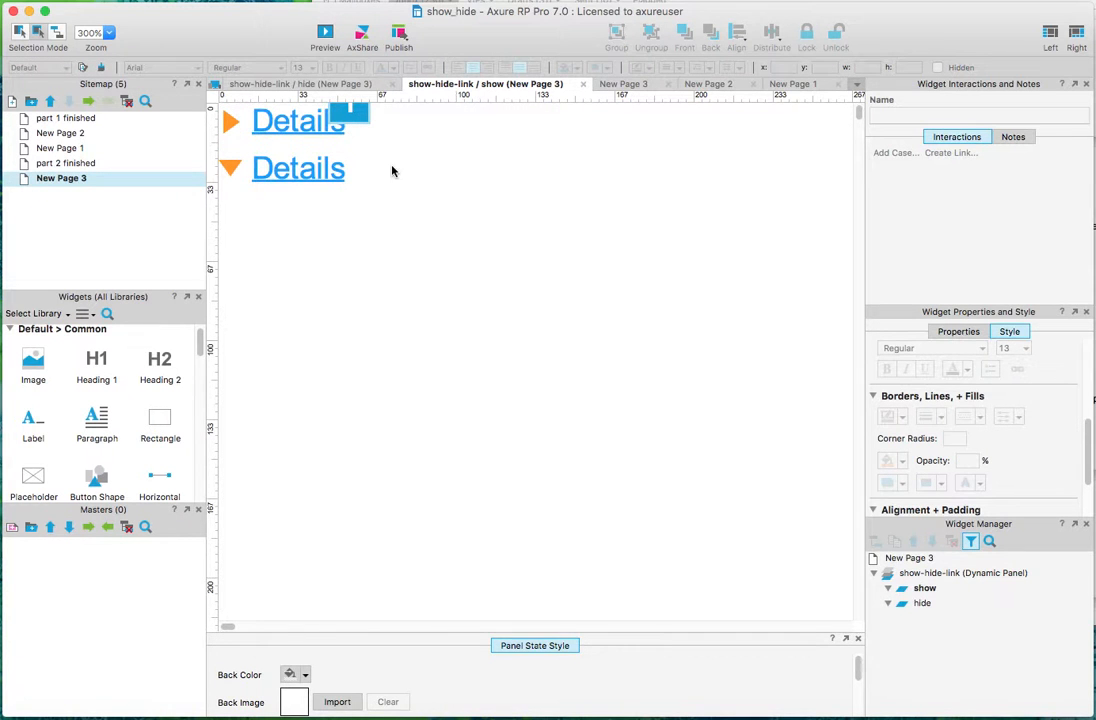
pyautogui.moveTo(382, 150); pyautogui.dragTo(193, 212)
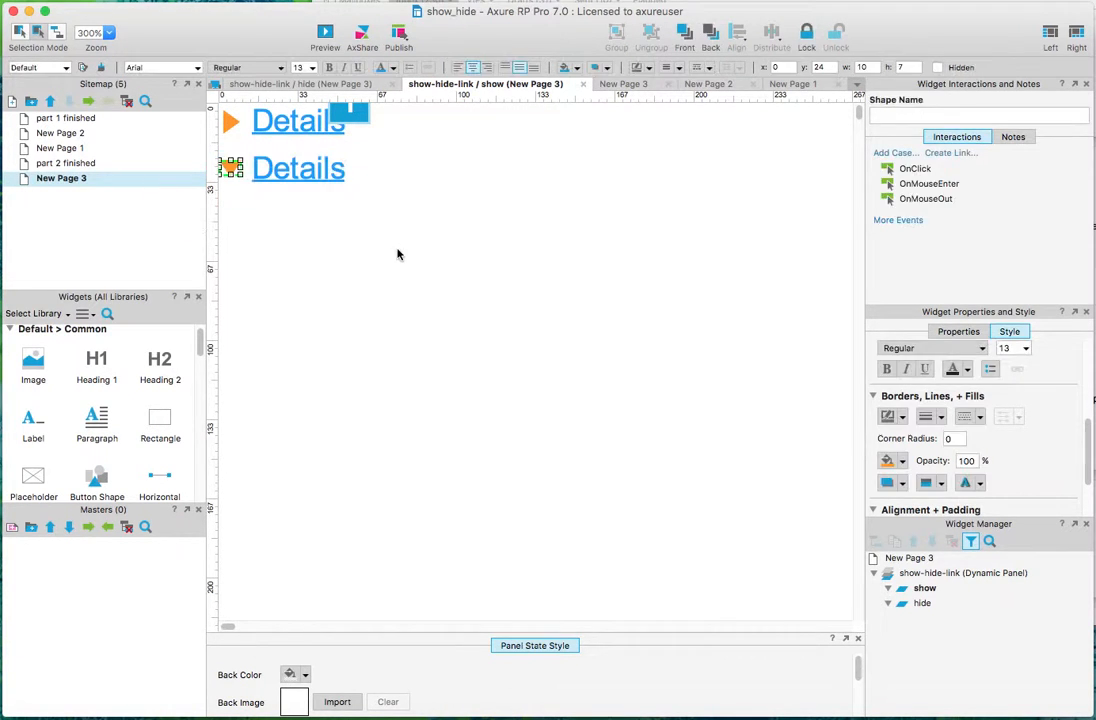
pyautogui.press('Delete')
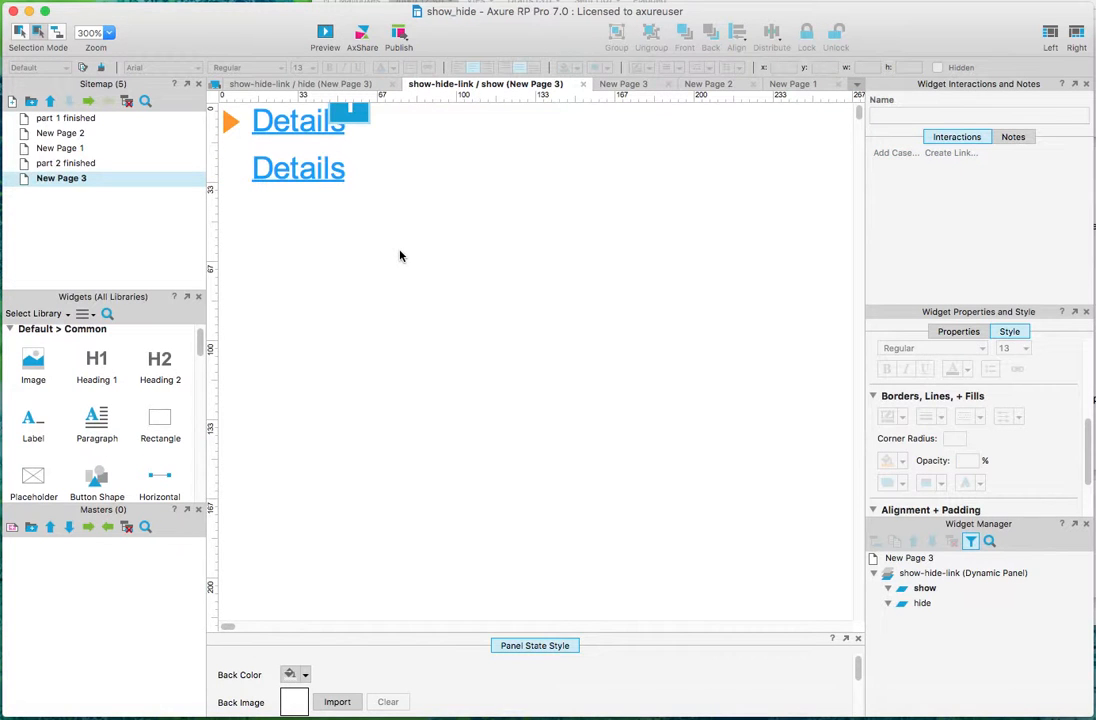
pyautogui.press('super+z')
# Cut the downward triangle and its Details label together out of the show state
pyautogui.moveTo(514, 152); pyautogui.dragTo(297, 175)
pyautogui.keyDown('shift'); pyautogui.click(297, 175); pyautogui.keyUp('shift')
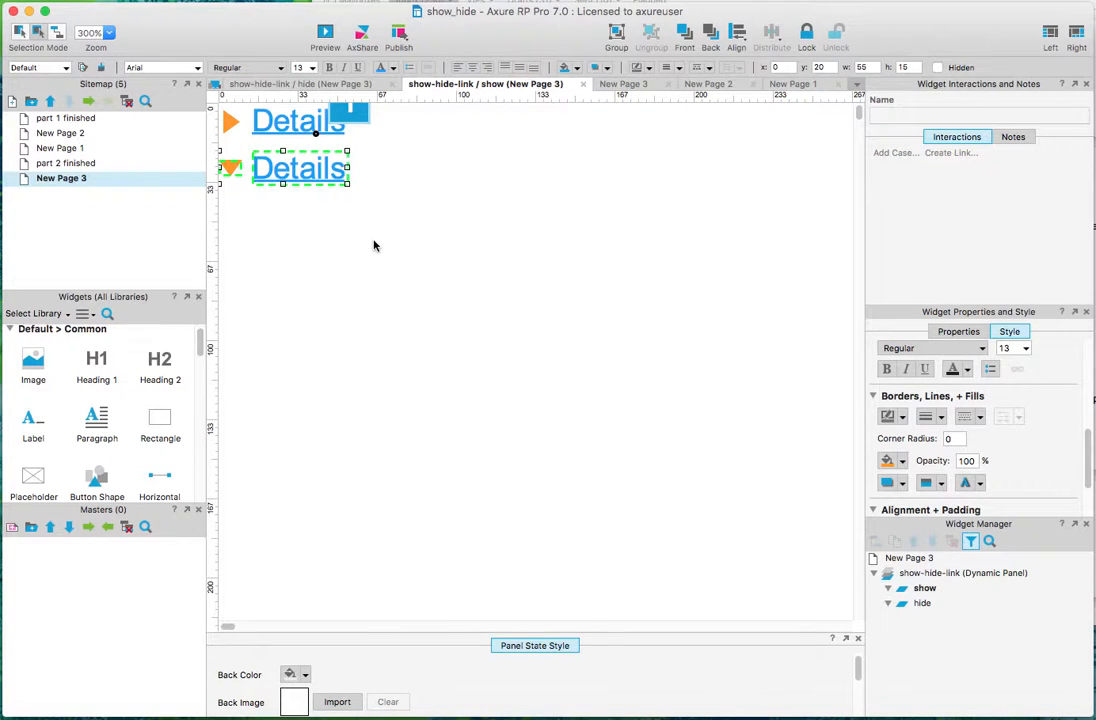
pyautogui.press('Delete')
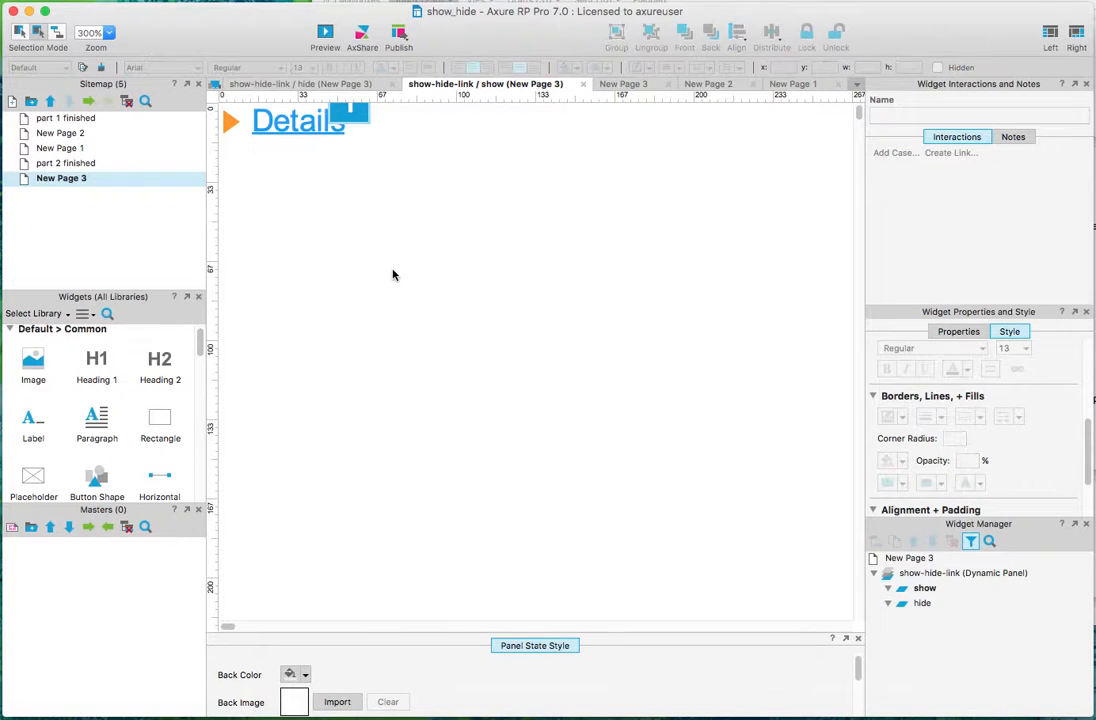
# In the hide state of show-hide-link, move the Hide label out of the corner to left 83, top 110
pyautogui.click(303, 86)
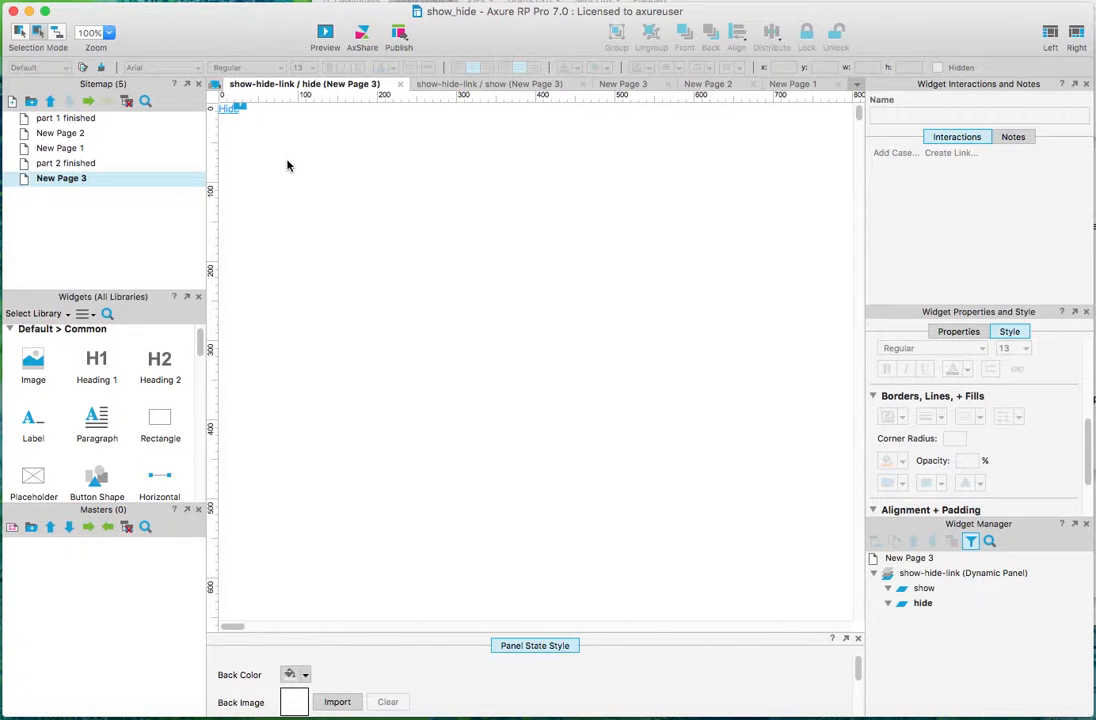
pyautogui.scroll(3, 269, 152)
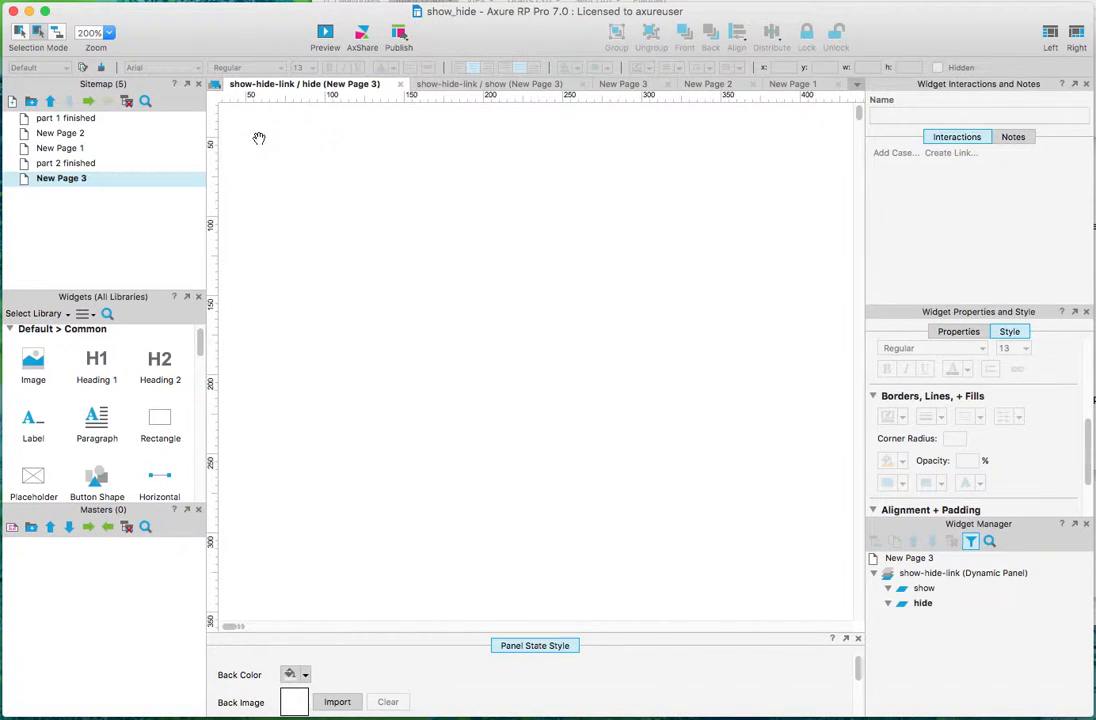
pyautogui.moveTo(259, 137); pyautogui.dragTo(494, 318)
pyautogui.click(228, 116)
pyautogui.moveTo(230, 116); pyautogui.dragTo(368, 287)
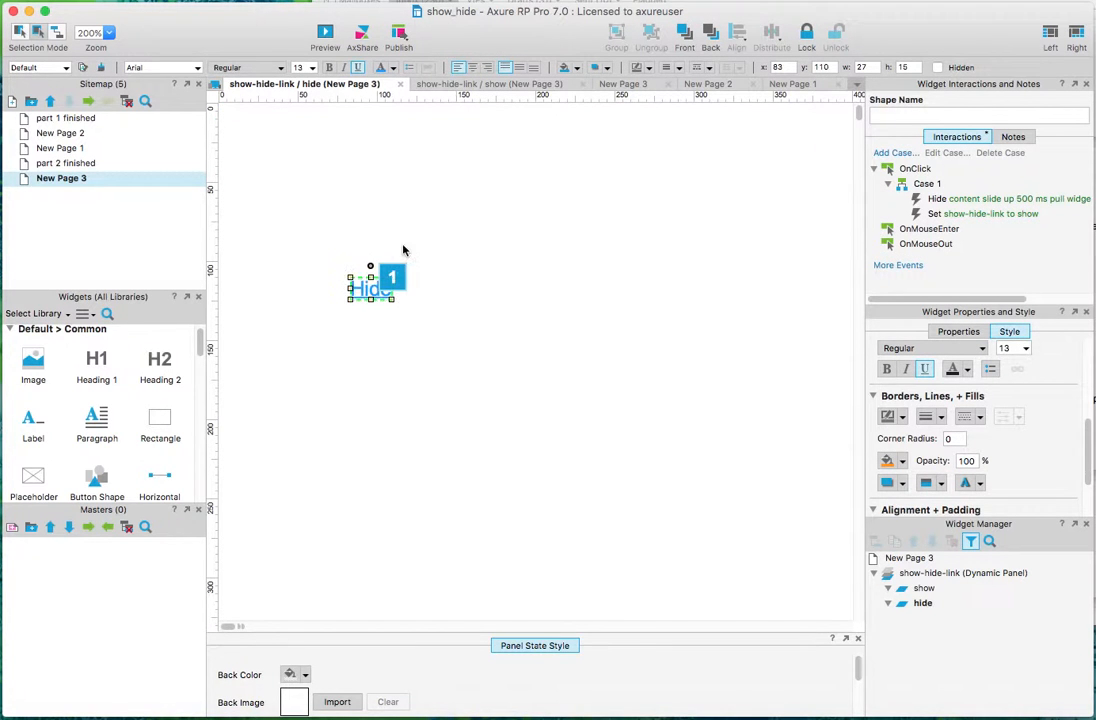
pyautogui.click(394, 225)
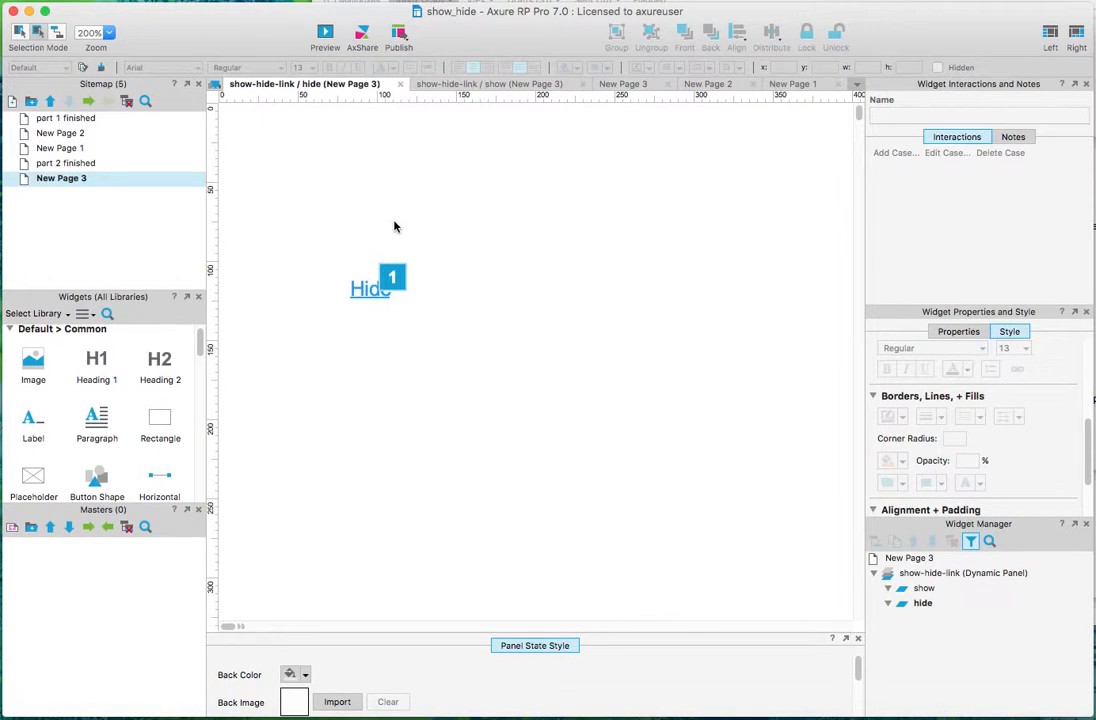
# Paste the downward triangle and Details label into the hide state and place them at its upper-left corner
pyautogui.hotkey('ctrl', 'v')
pyautogui.moveTo(254, 142); pyautogui.dragTo(261, 121)
pyautogui.click(347, 161)
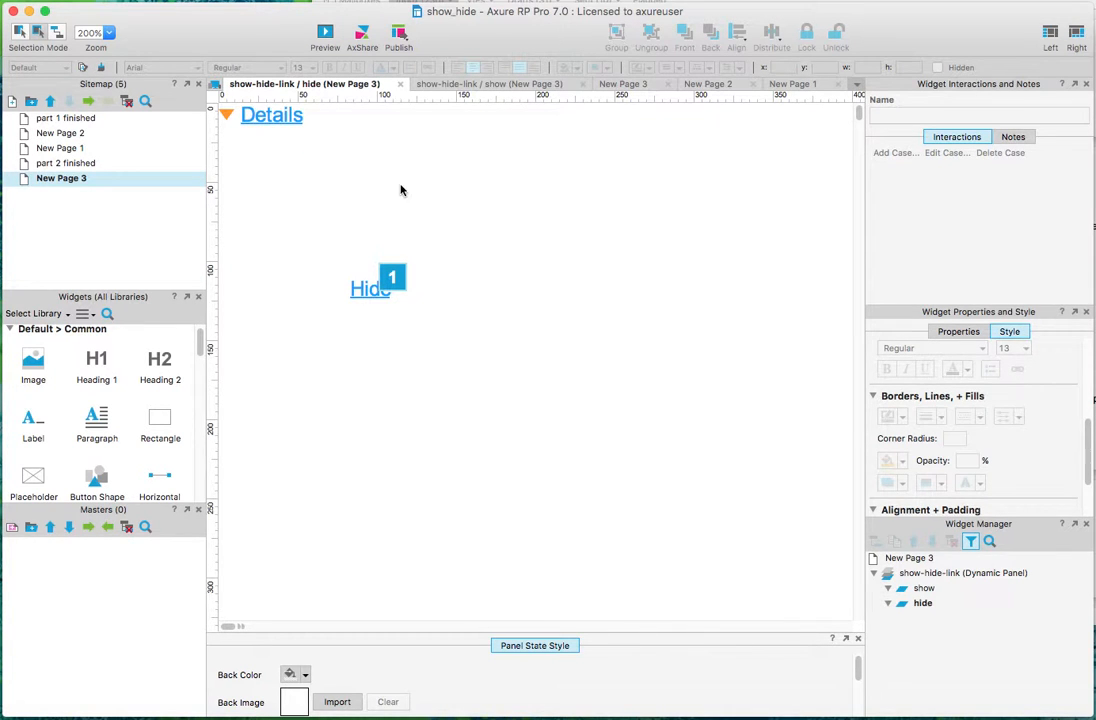
# Move the Hide label closer beneath the pasted Details label, to left 77, top 35
pyautogui.moveTo(922, 592)
pyautogui.click(373, 291)
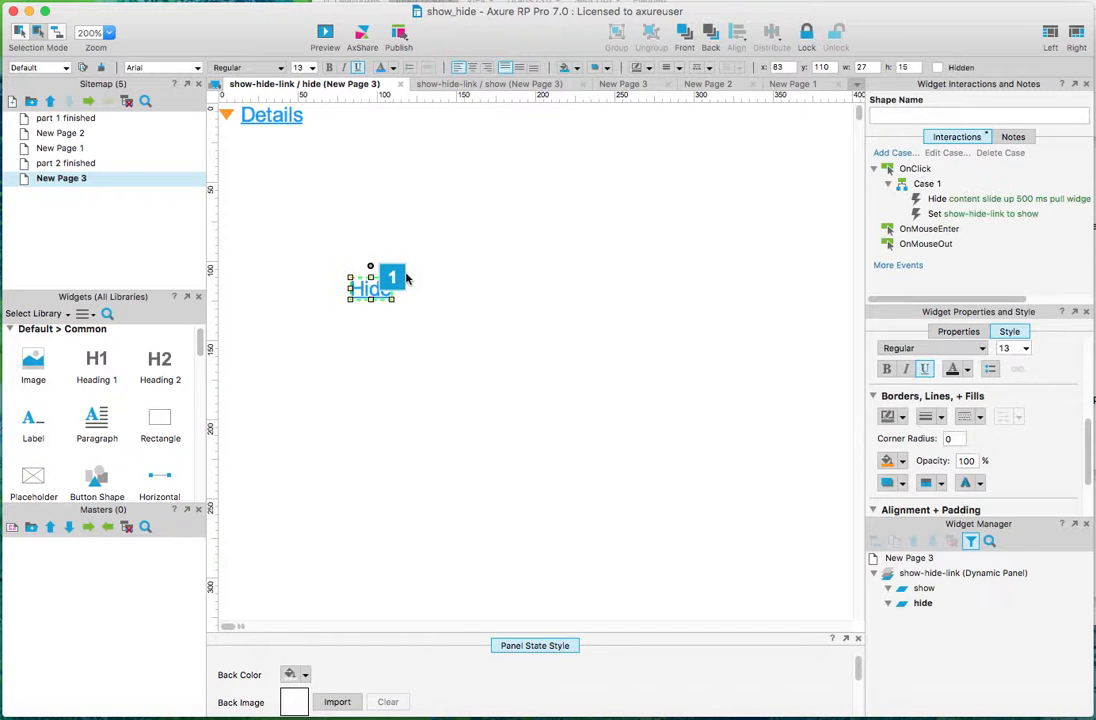
pyautogui.moveTo(370, 291); pyautogui.dragTo(361, 172)
pyautogui.click(411, 154)
# Copy the Hide label's OnClick interaction onto the hide state's Details label and delete the Hide label
pyautogui.click(350, 178)
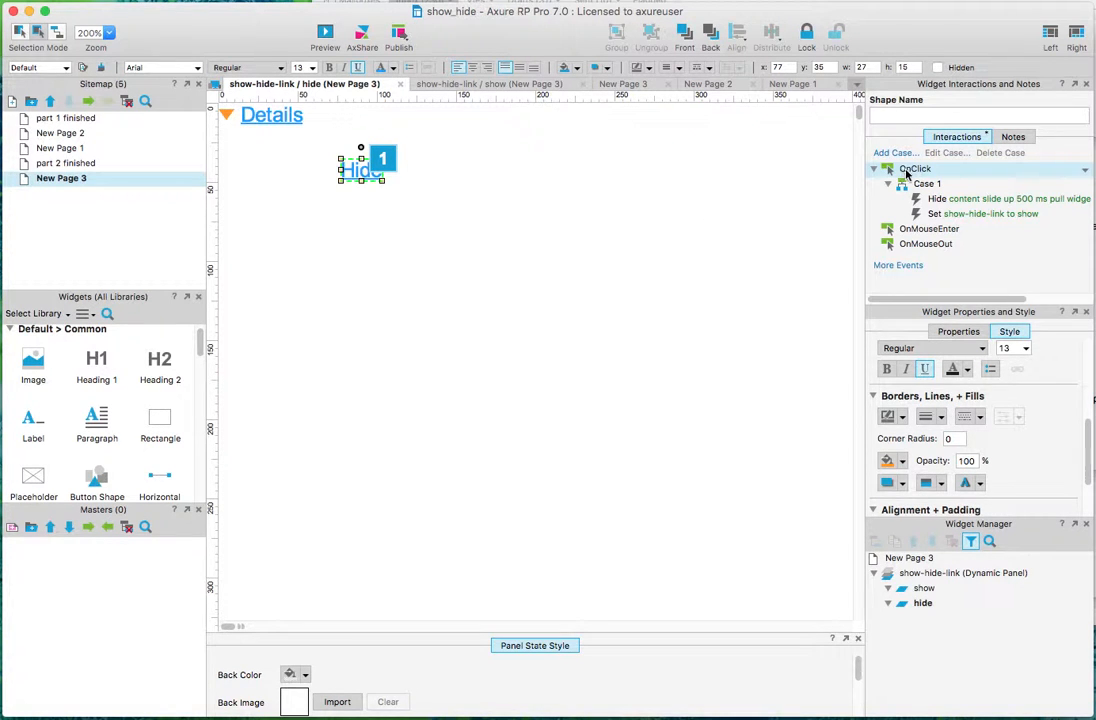
pyautogui.click(268, 118)
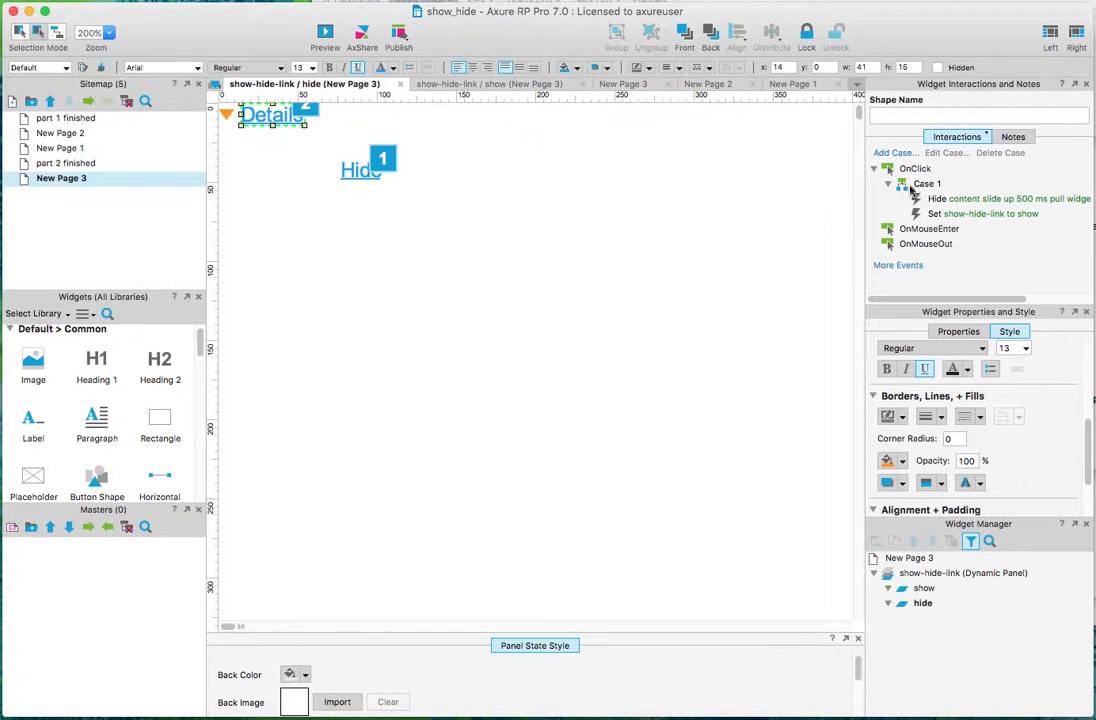
pyautogui.click(358, 172)
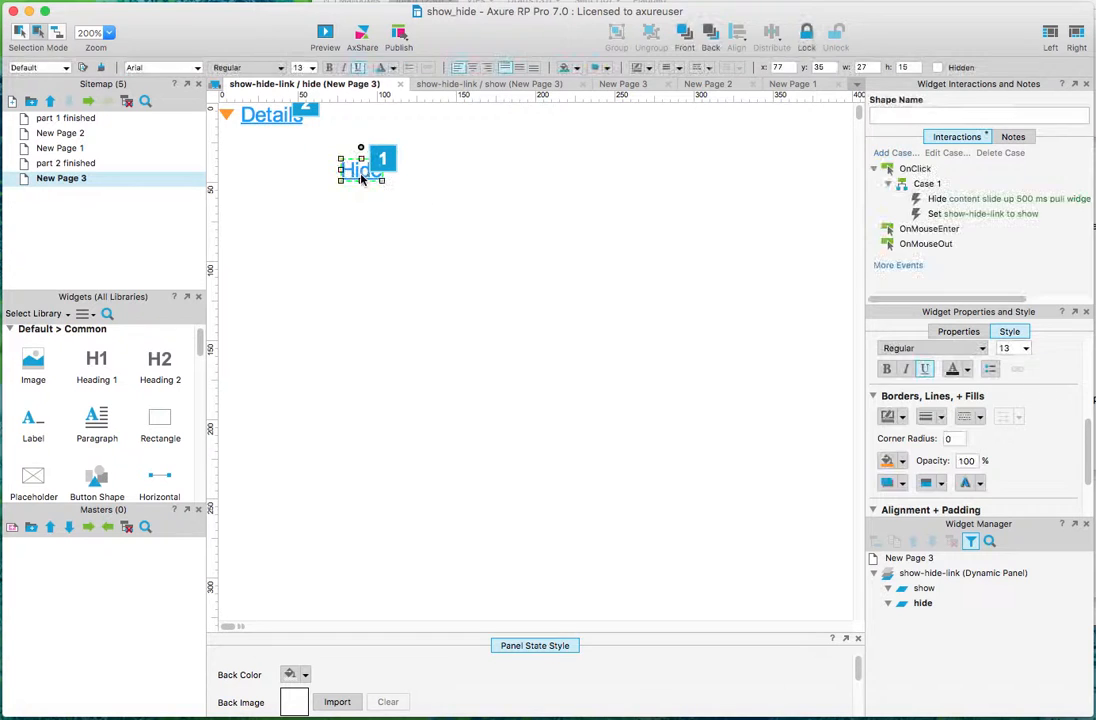
pyautogui.press('Delete')
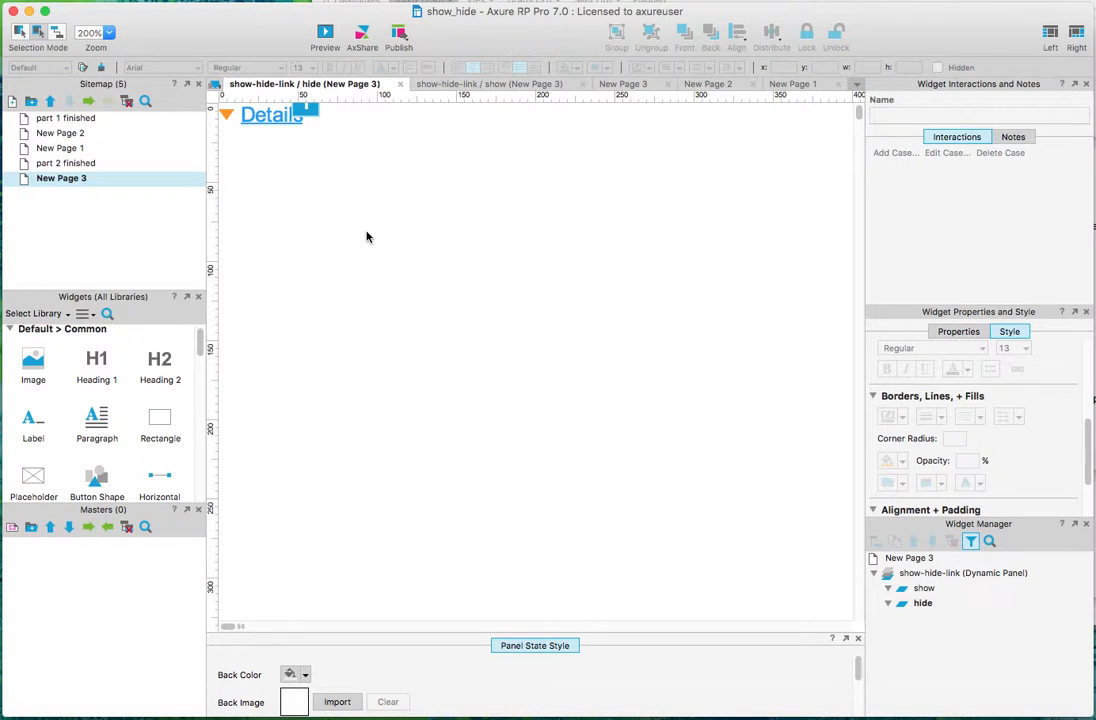
# Close the hide and show states of show-hide-link to return to New Page 3
pyautogui.click(399, 84)
pyautogui.click(394, 82)
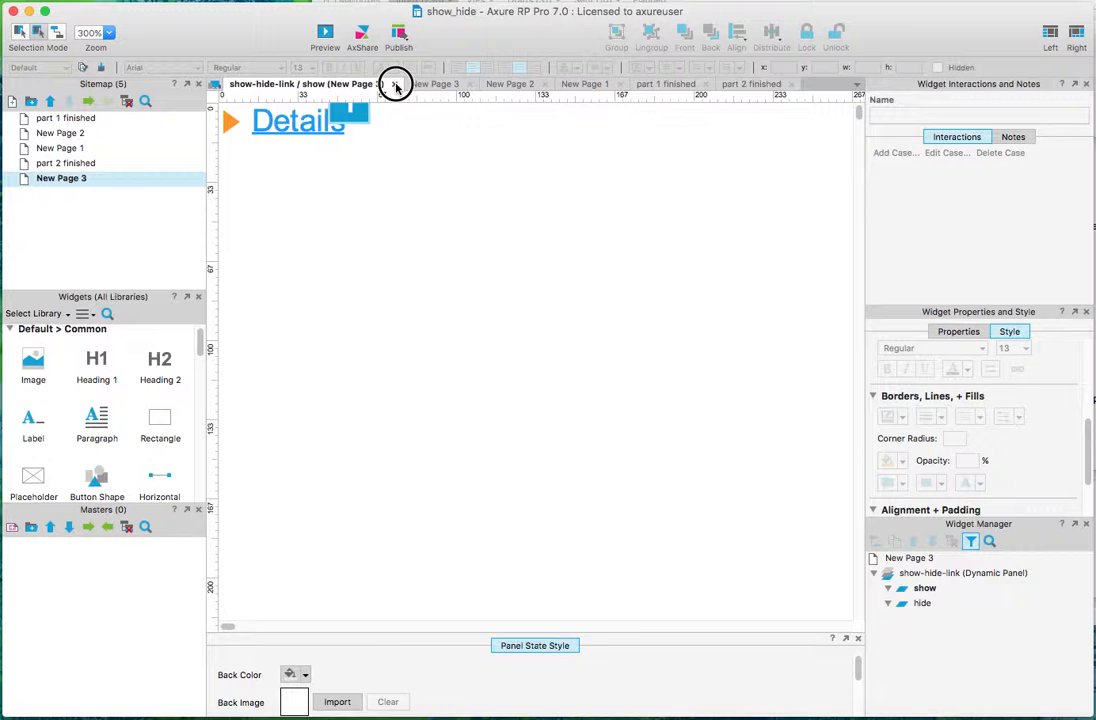
pyautogui.click(598, 239)
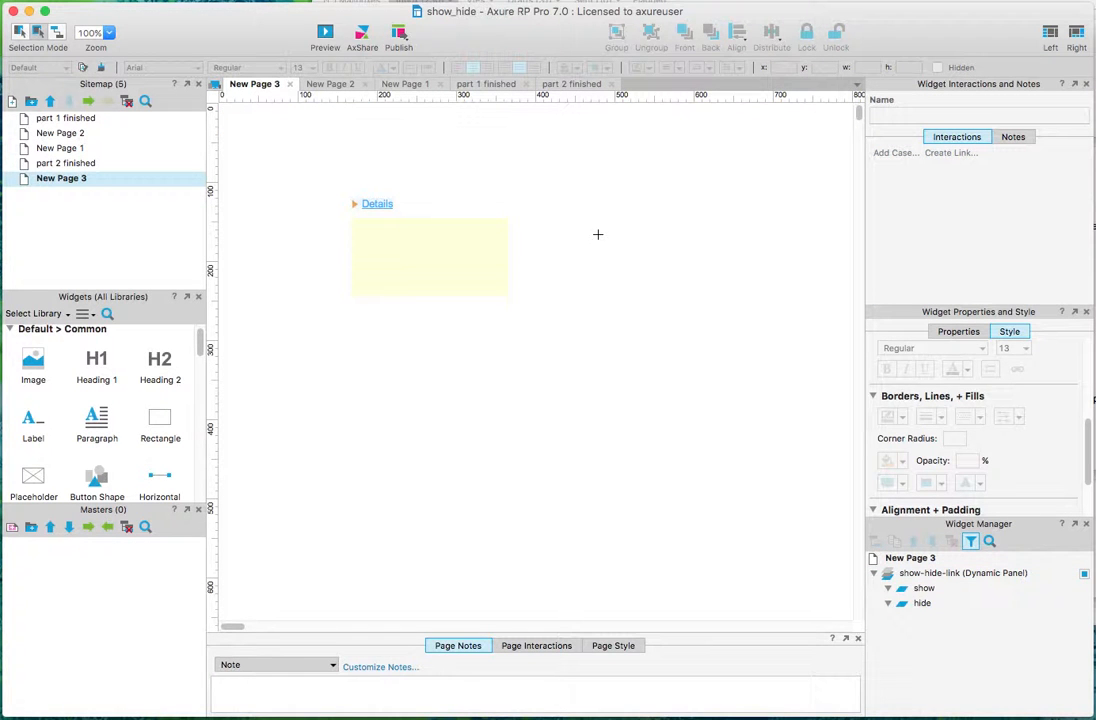
# Preview New Page 3 in the browser and test toggling the content with the Details link and its orange triangle
pyautogui.press('super+shift+p')
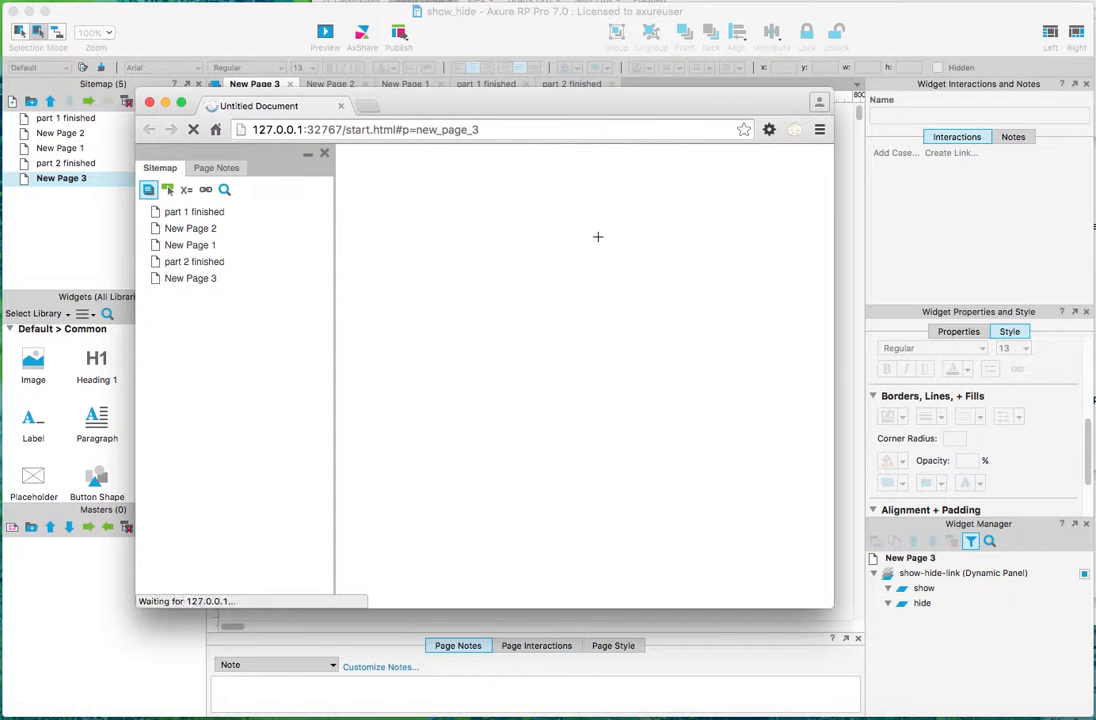
pyautogui.click(495, 247)
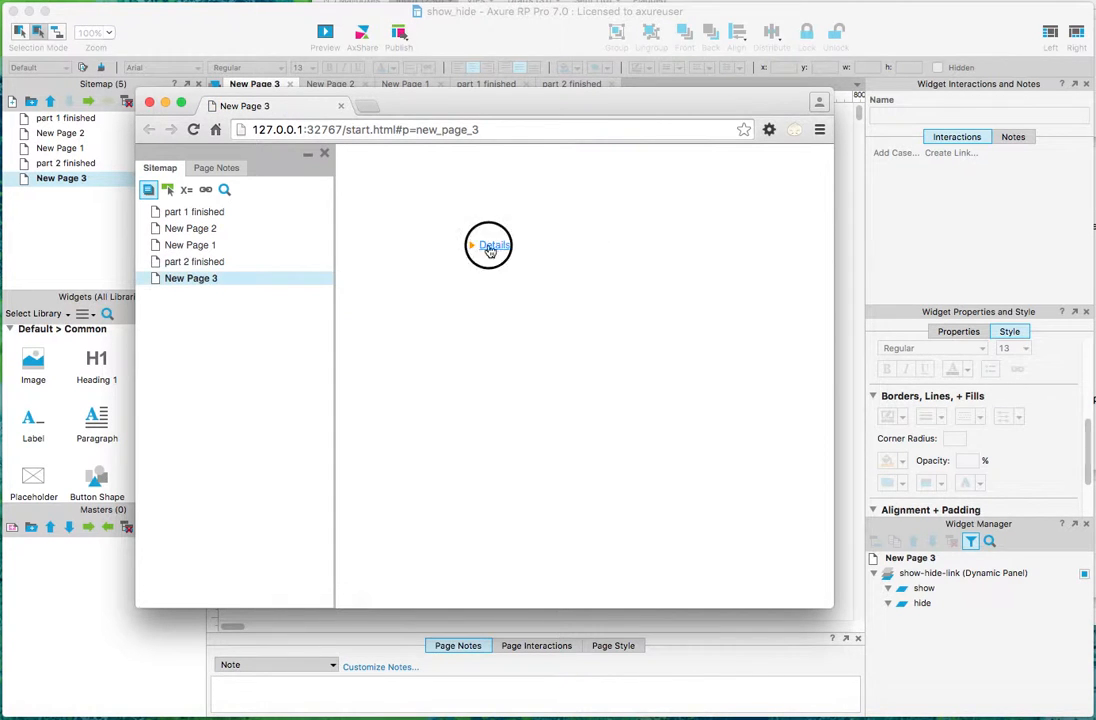
pyautogui.click(494, 247)
pyautogui.click(499, 247)
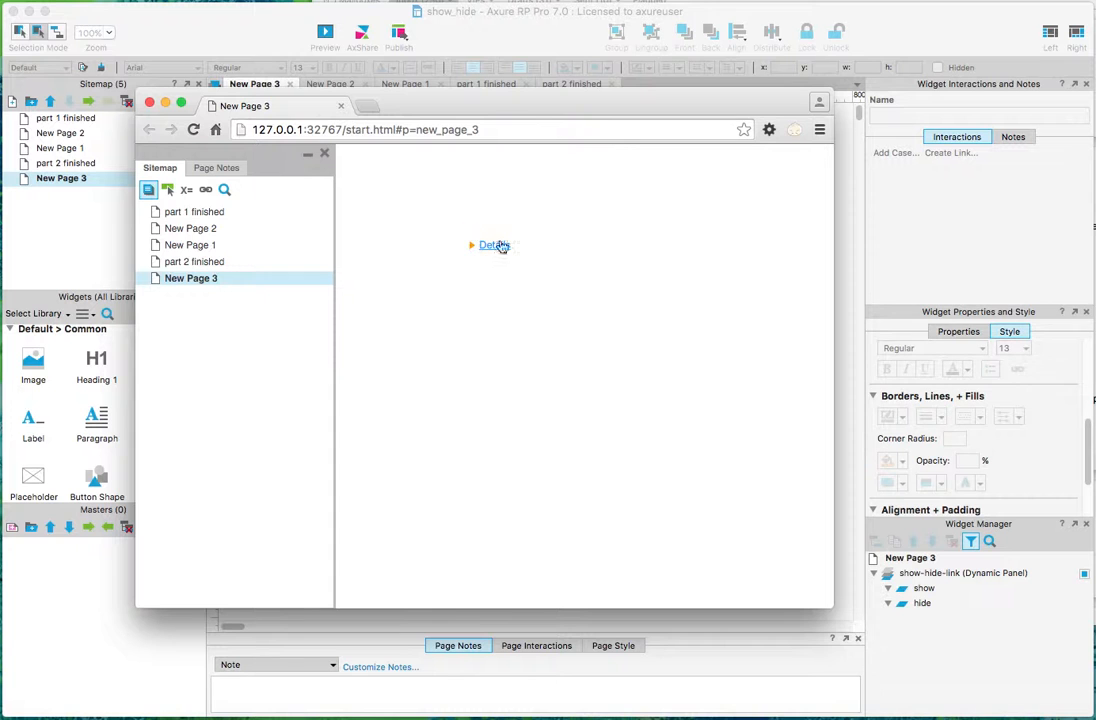
pyautogui.click(503, 246)
pyautogui.click(497, 247)
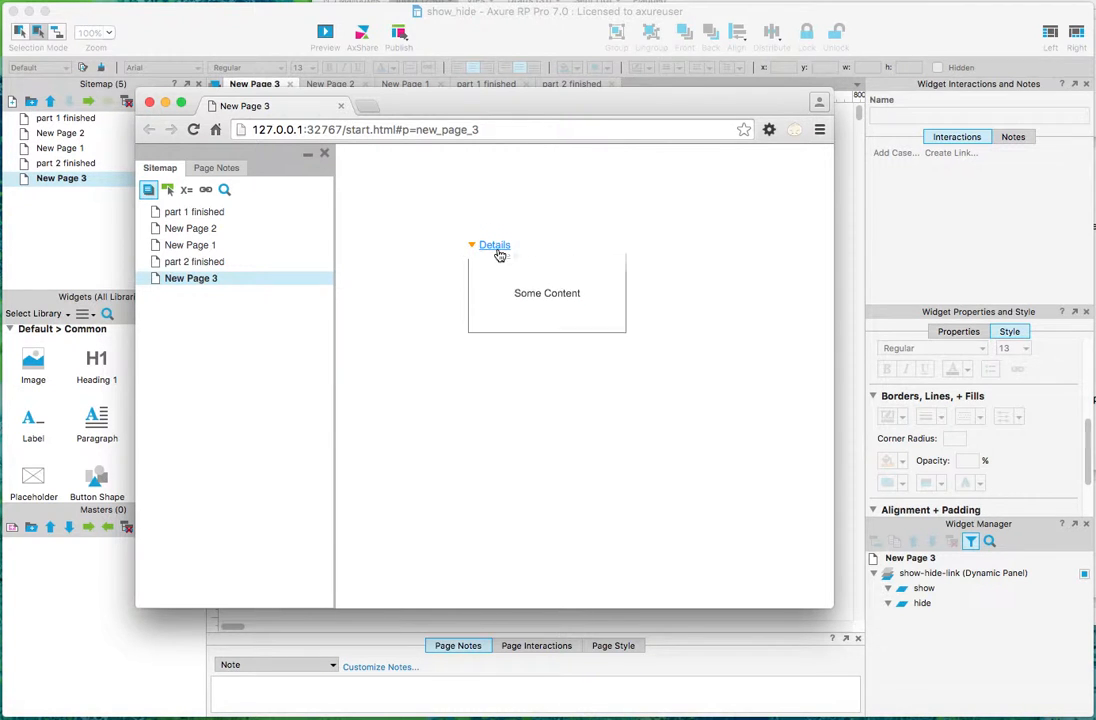
pyautogui.click(499, 252)
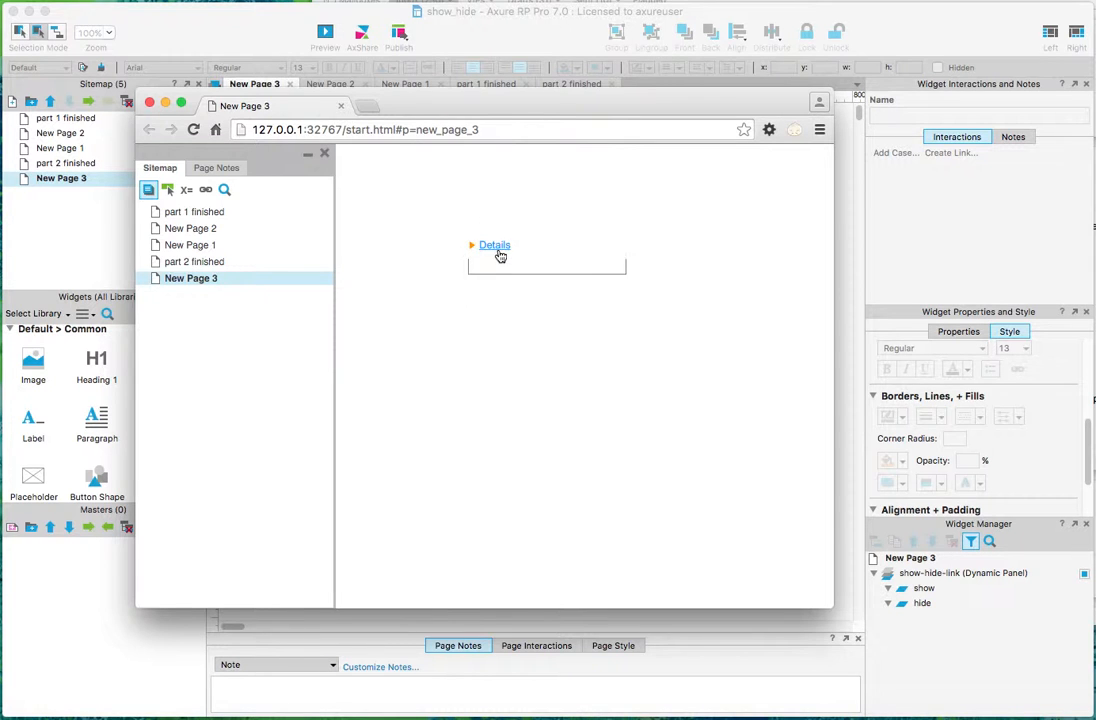
pyautogui.click(504, 250)
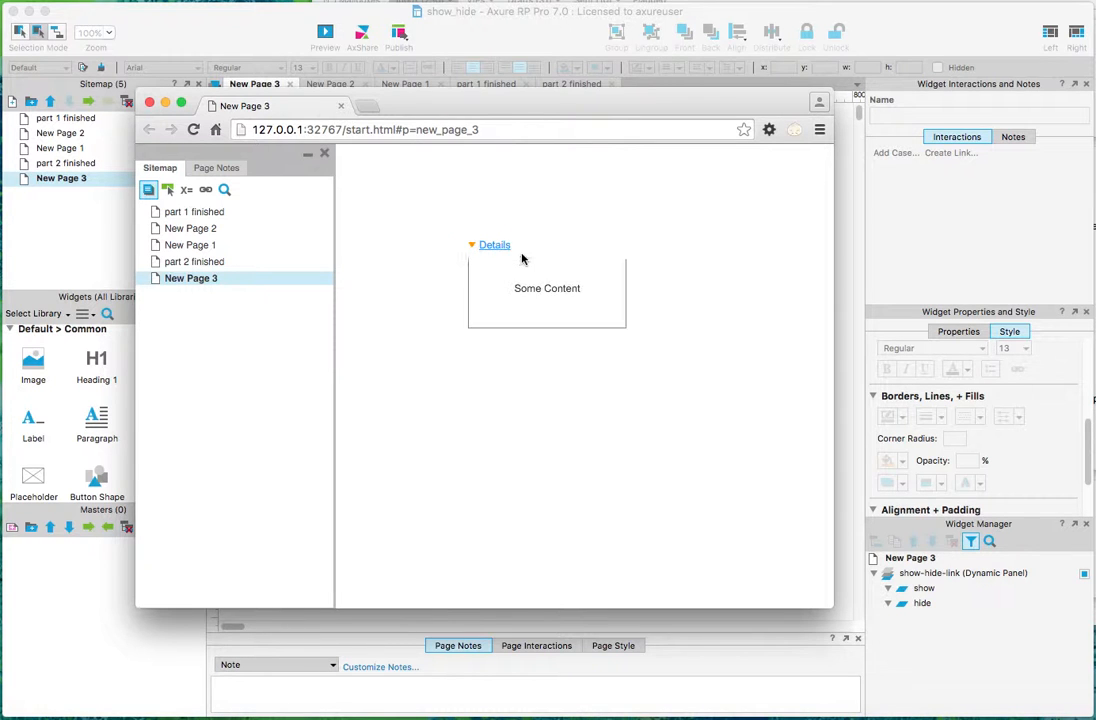
pyautogui.click(504, 250)
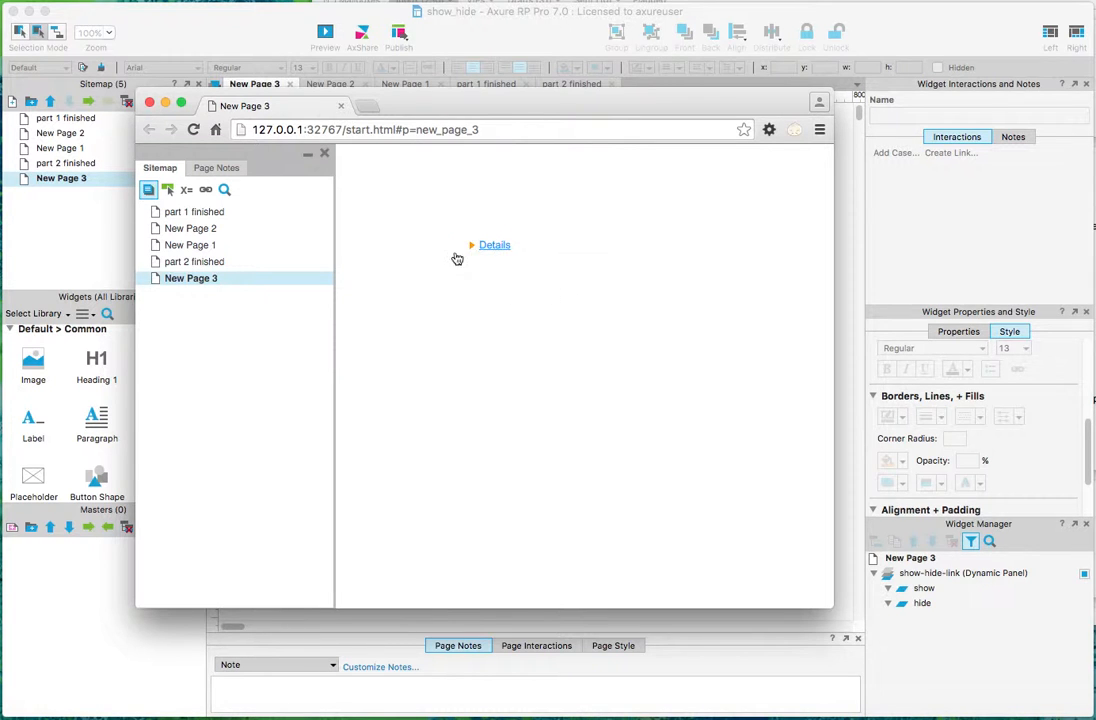
pyautogui.click(492, 250)
pyautogui.click(502, 248)
pyautogui.click(501, 250)
pyautogui.click(471, 247)
pyautogui.click(472, 247)
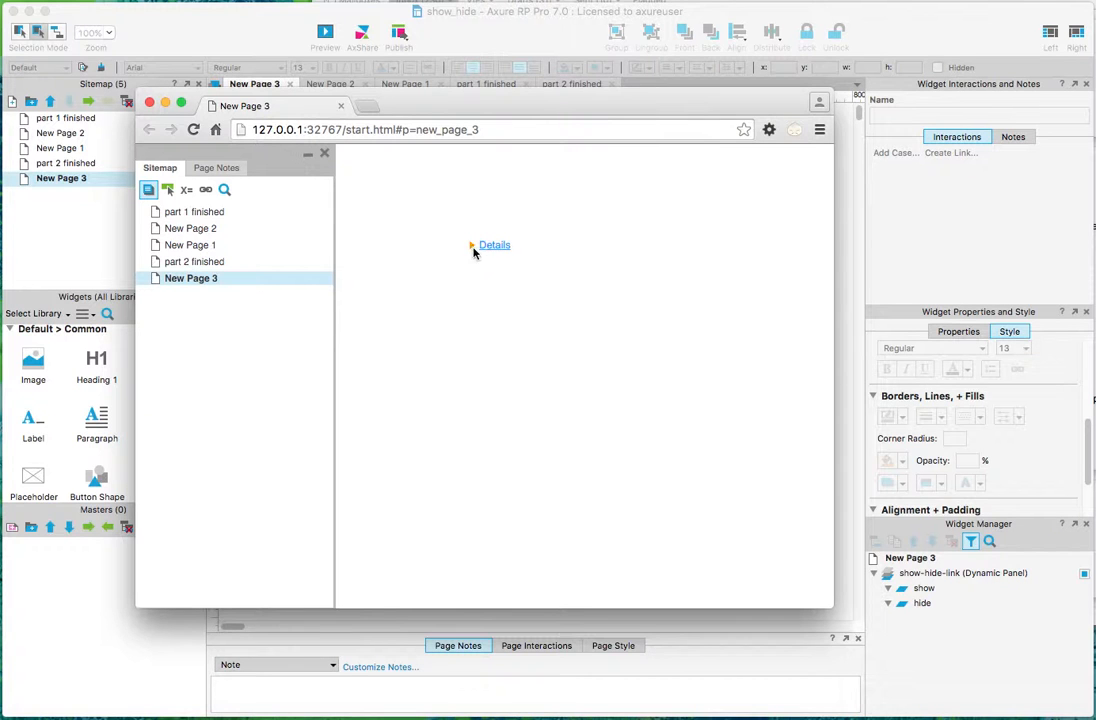